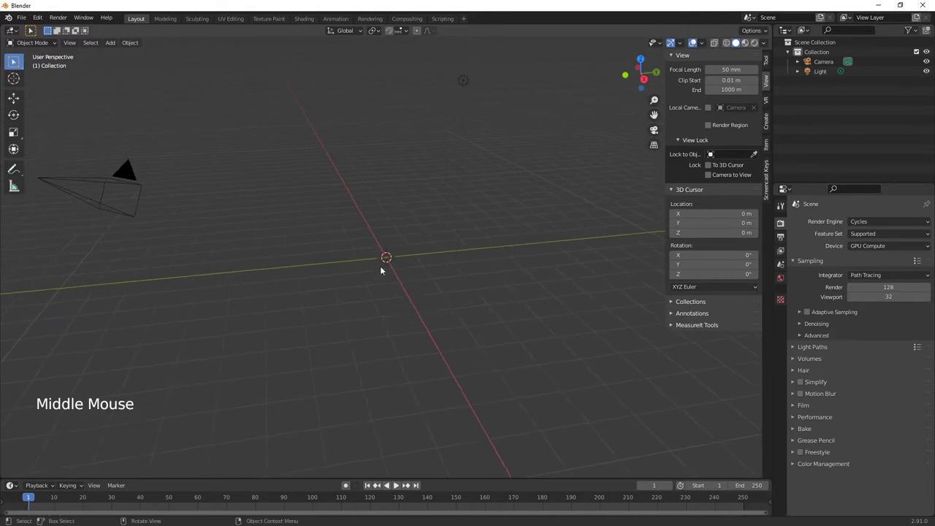
- Add a cylinder mesh and raise it along the Z axis until its base rests on the grid floor
key(shift+a)
mouse_move(378, 276)
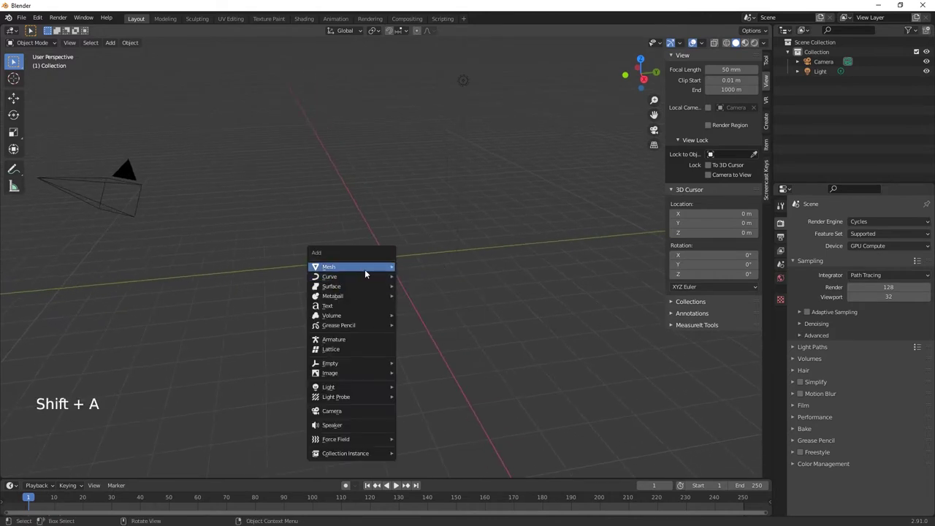
click(427, 316)
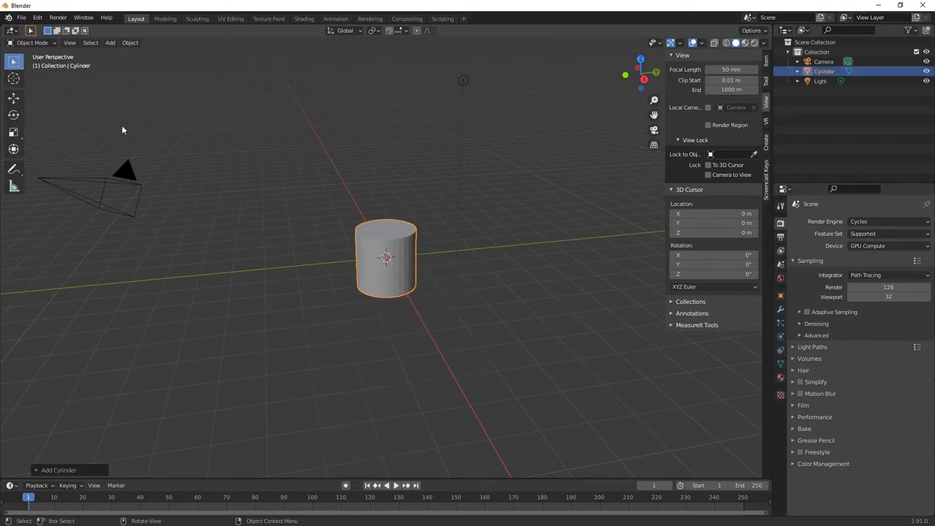
click(14, 98)
drag(388, 220, 386, 189)
shift+middle_drag(424, 292, 445, 316)
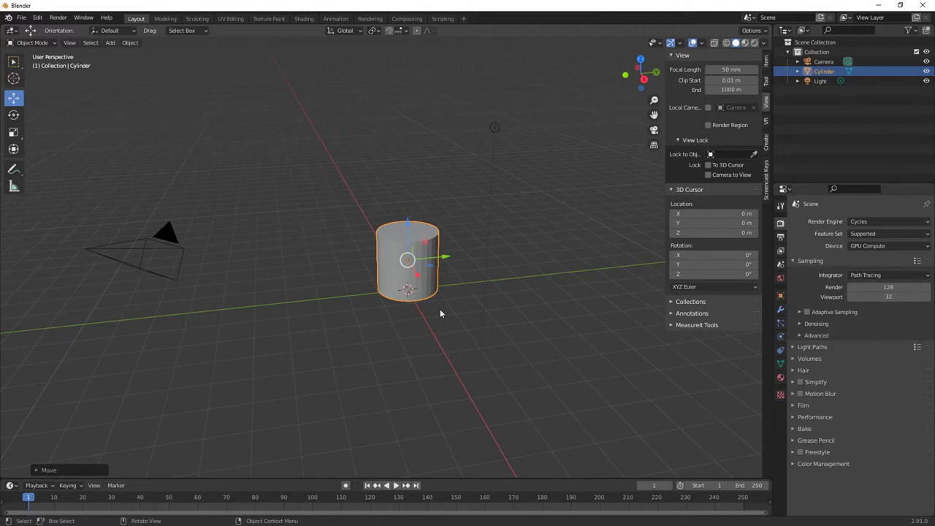
- Put the cylinder into Edit Mode and switch to face selection
key(KP_Decimal)
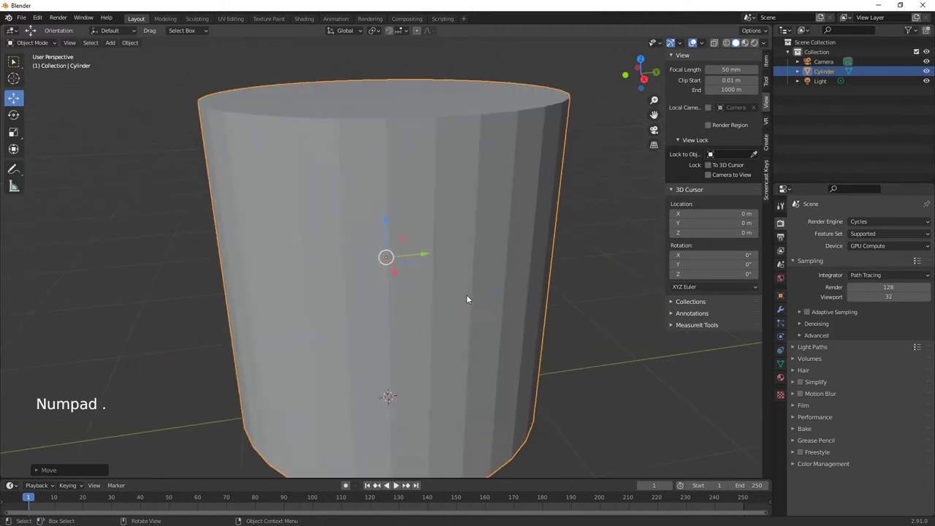
scroll(407, 295, down, 3)
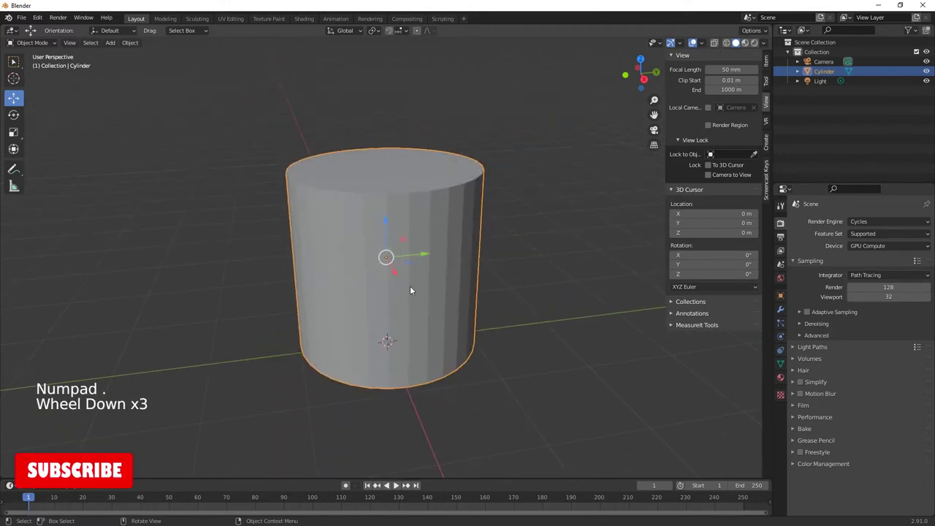
middle_drag(410, 288, 476, 298)
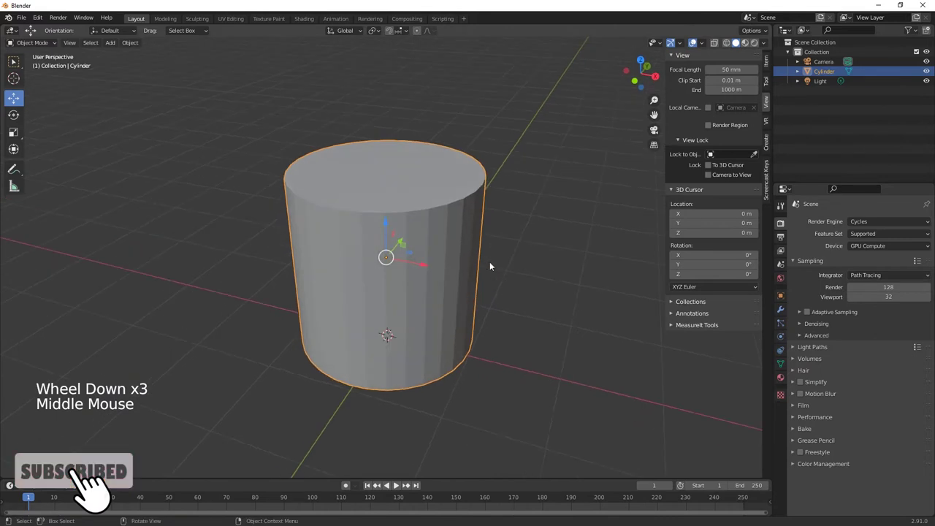
key(Tab)
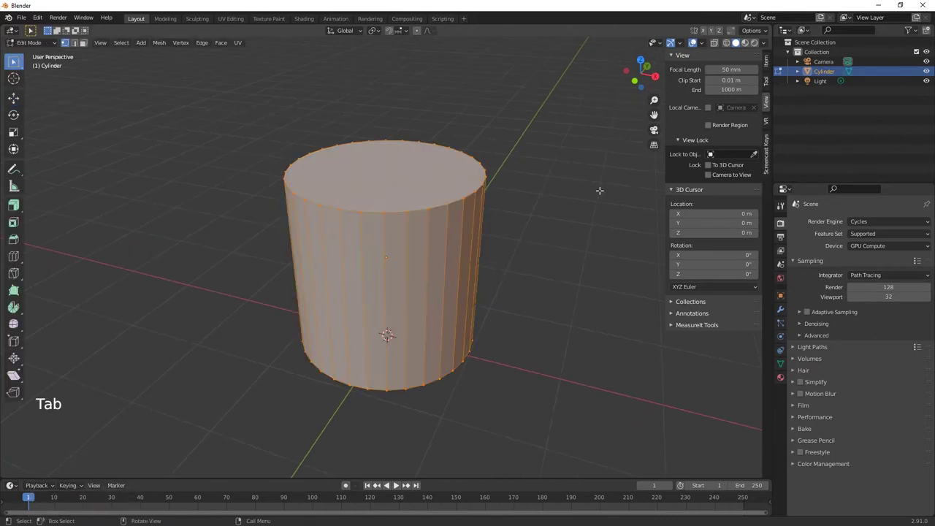
click(37, 42)
click(42, 53)
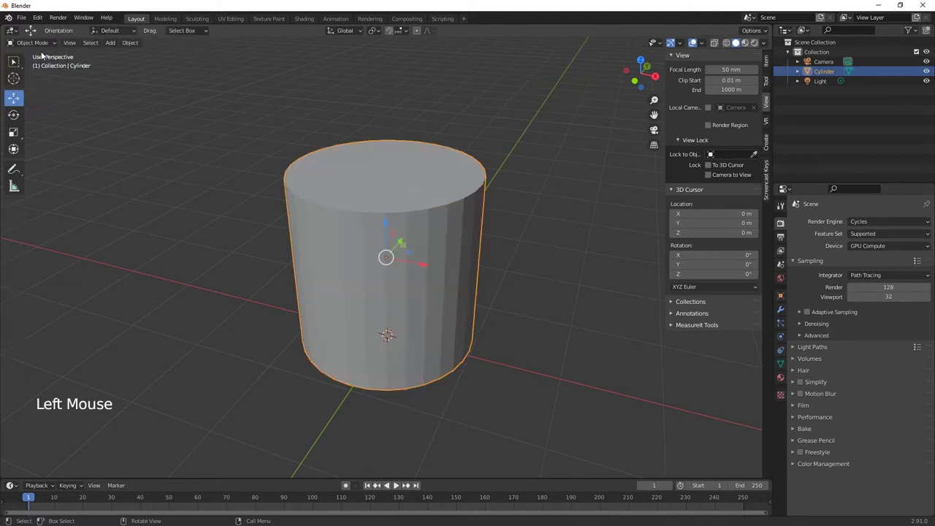
click(37, 44)
click(40, 65)
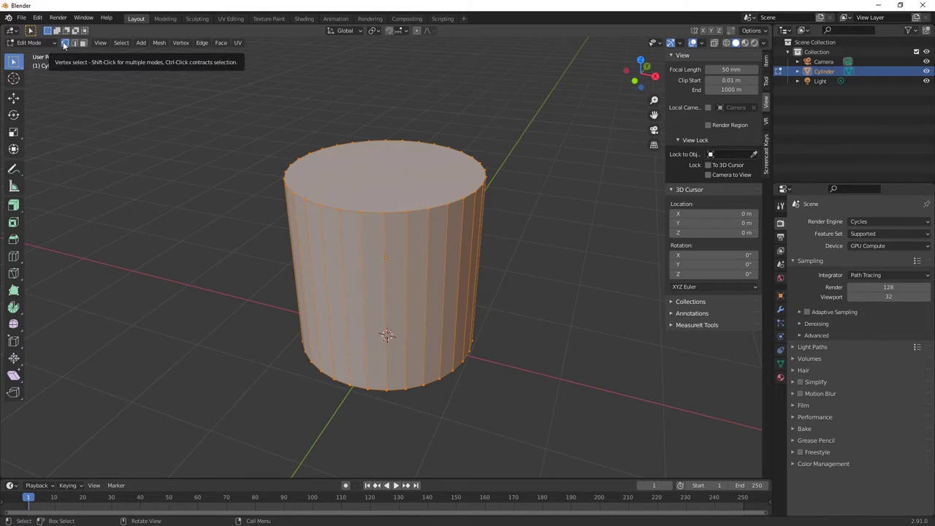
click(82, 42)
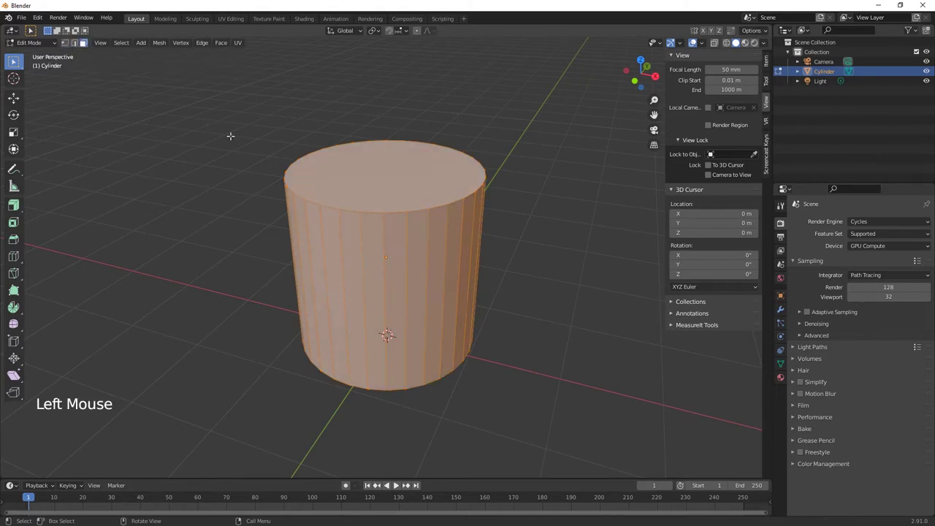
- Inset the cylinder's top face slightly to form a thin rim
click(380, 173)
shift+middle_drag(386, 193, 409, 248)
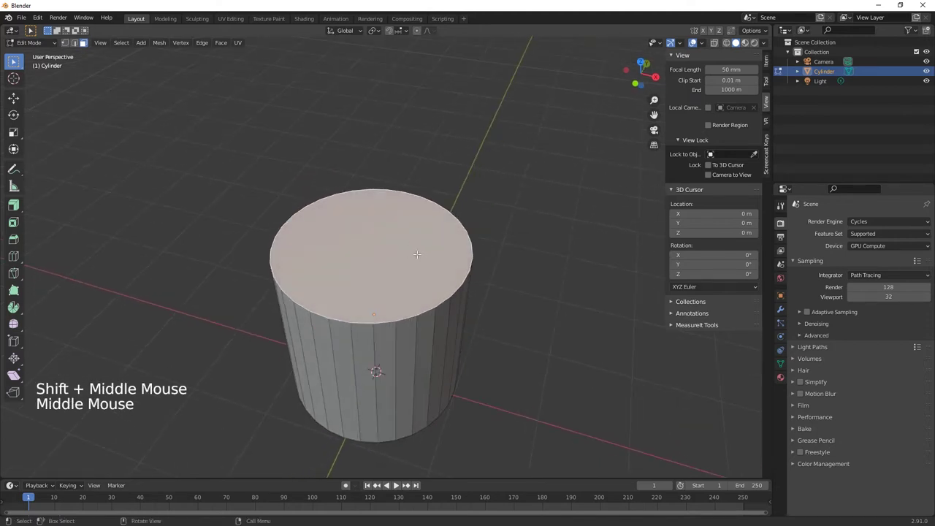
key(i)
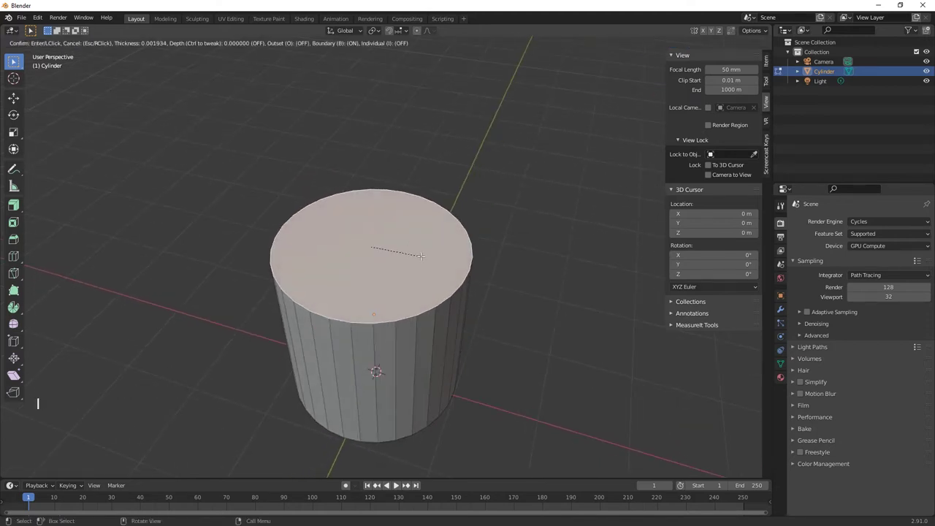
click(414, 254)
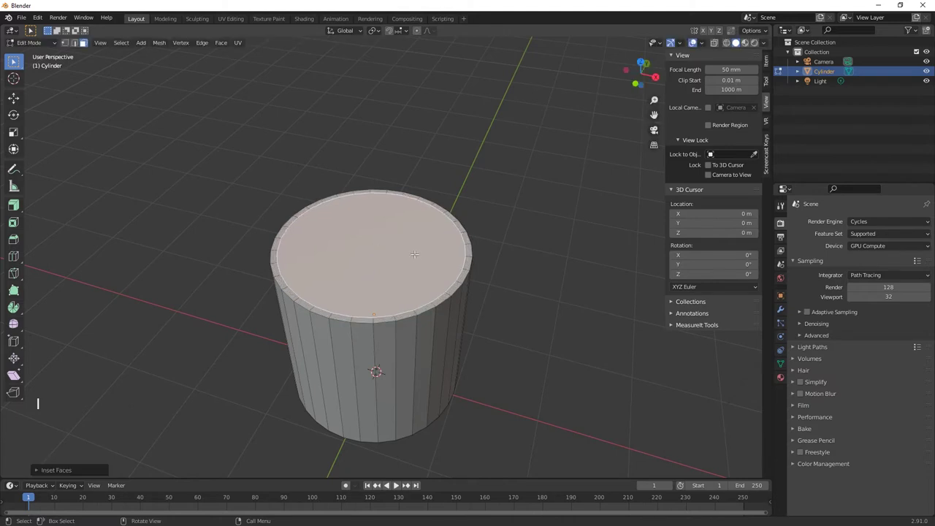
- Extrude the inset top face about 1.7 m downward along Z to hollow out the cylinder
middle_drag(423, 278, 505, 291)
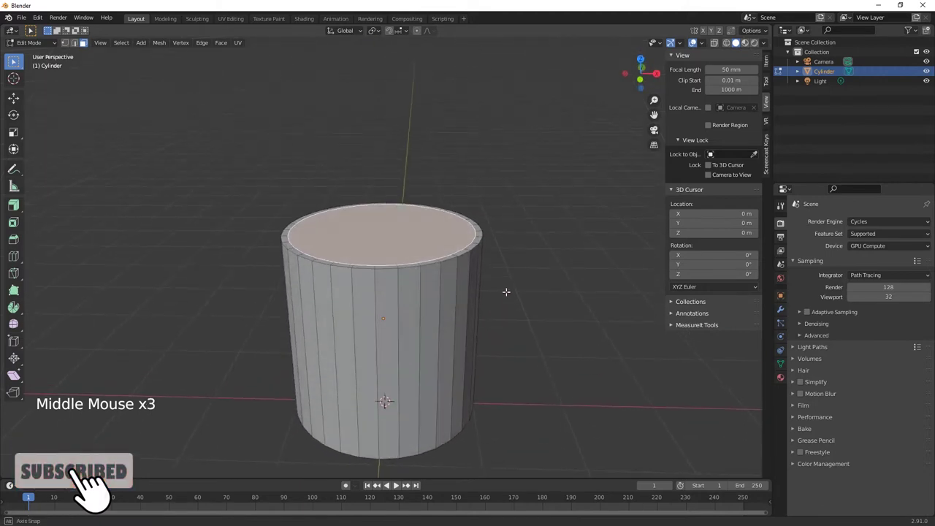
click(13, 97)
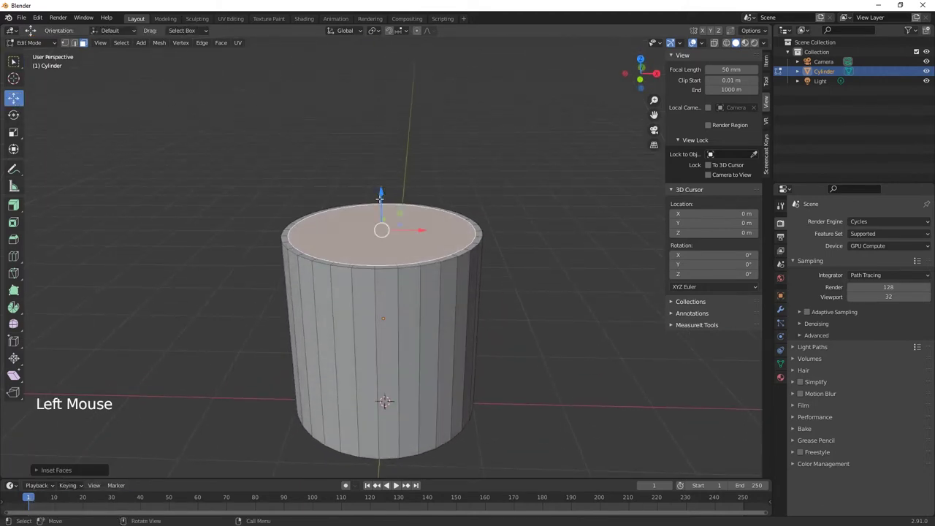
middle_drag(559, 234, 566, 266)
key(e)
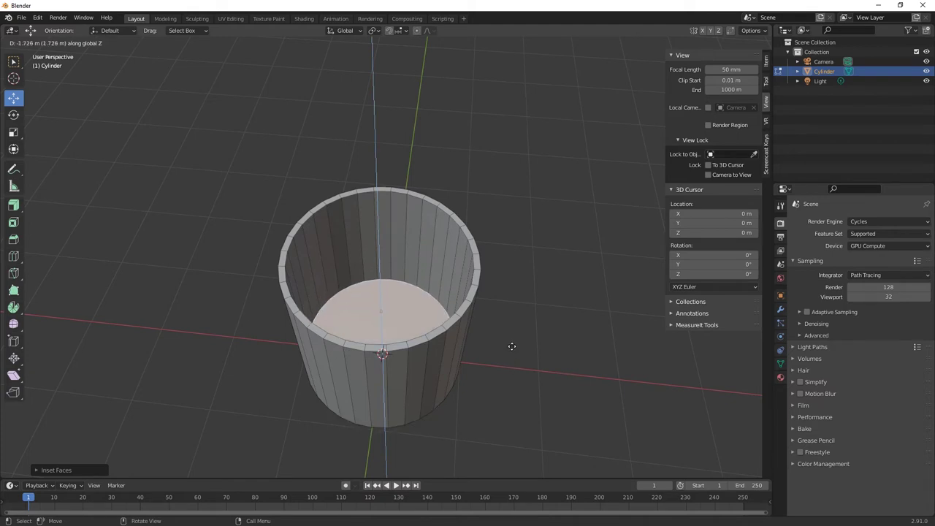
click(511, 345)
- Switch to edge selection and select both the outer and inner edge loops of the rim
middle_drag(526, 362, 528, 346)
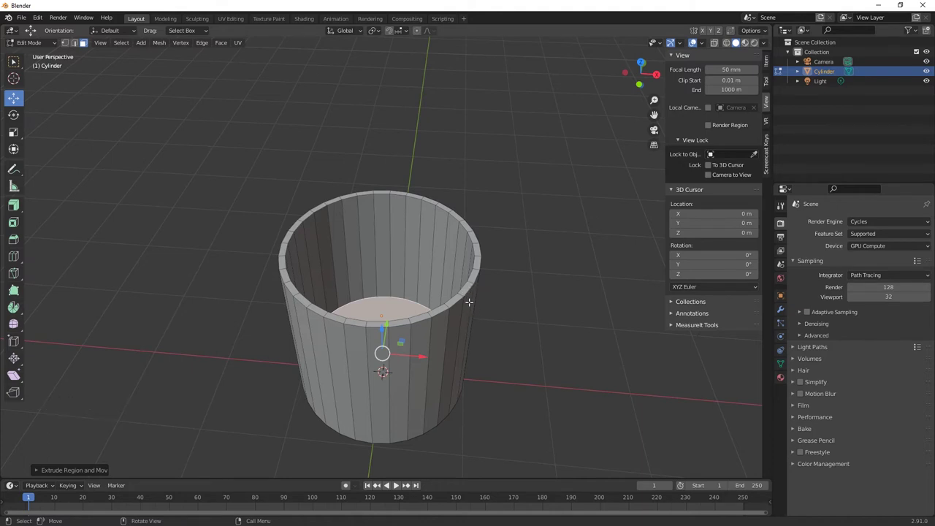
middle_drag(468, 302, 469, 298)
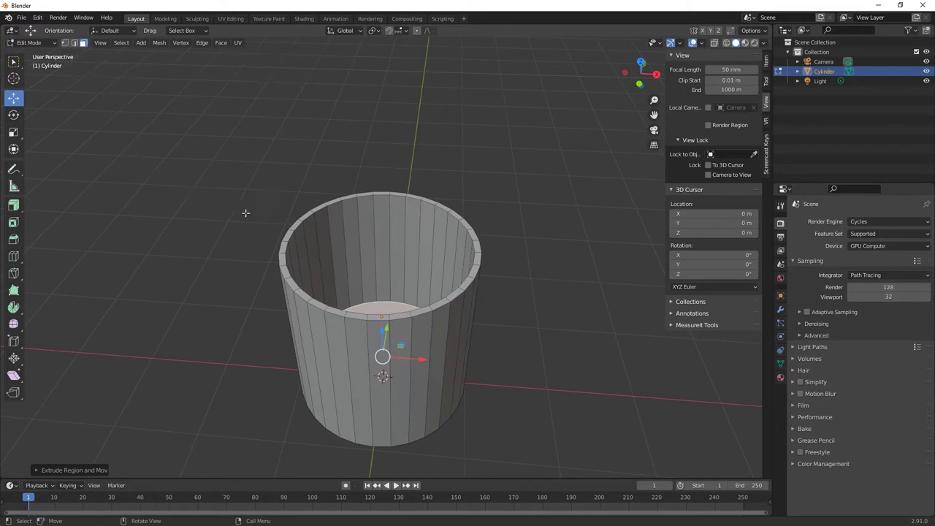
key(2)
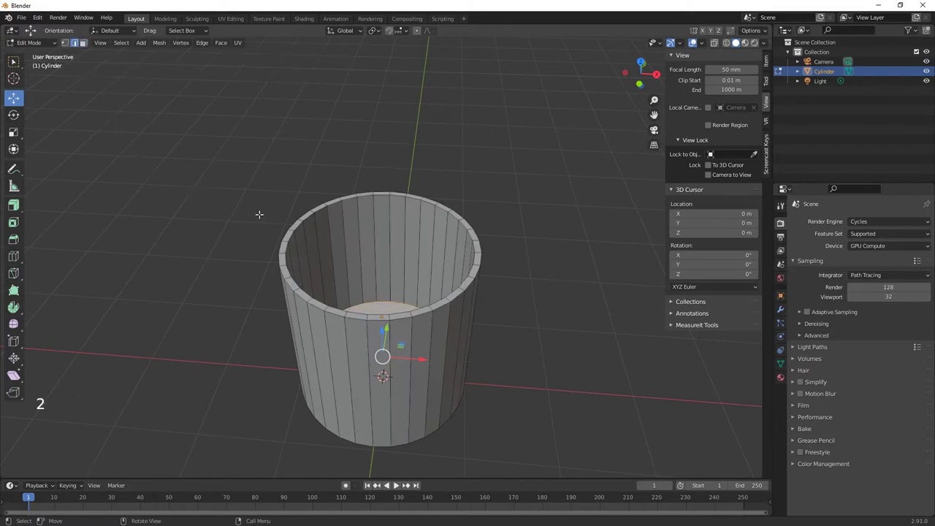
click(75, 44)
click(75, 44)
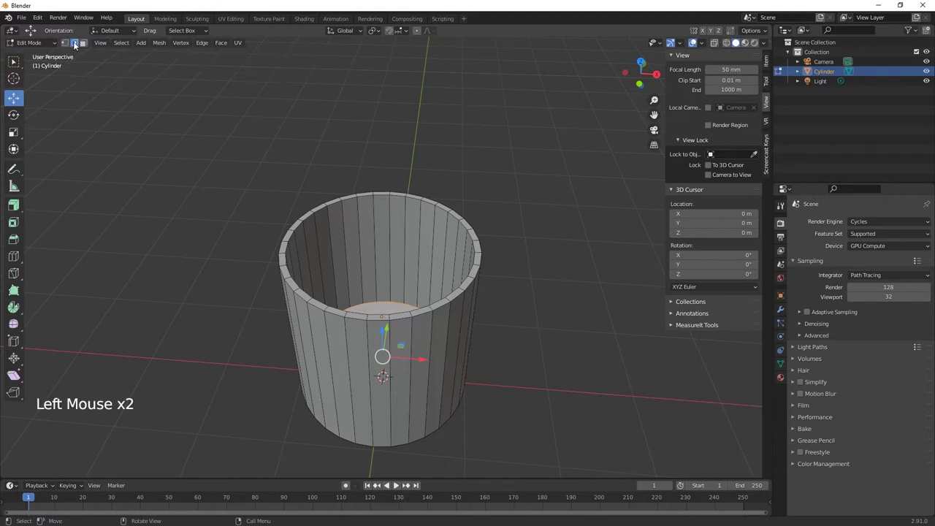
key(alt)
alt+click(441, 305)
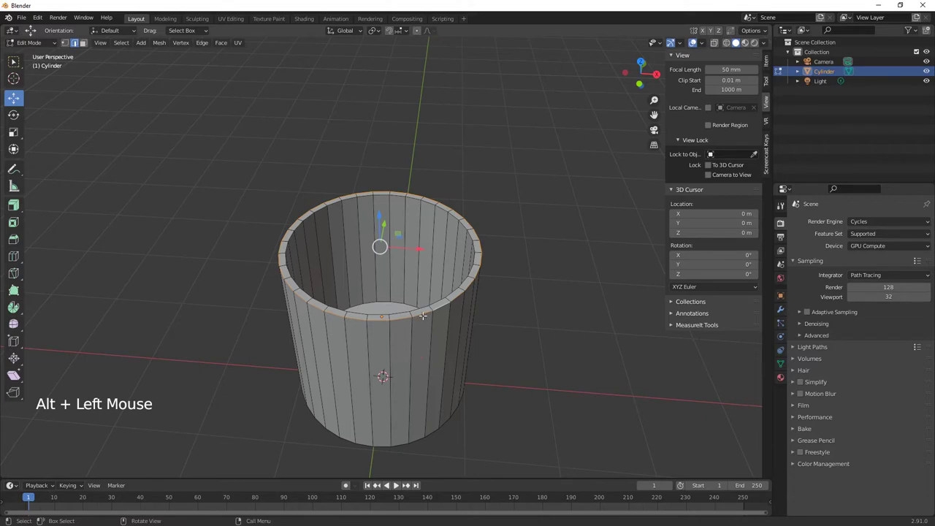
key(shift)
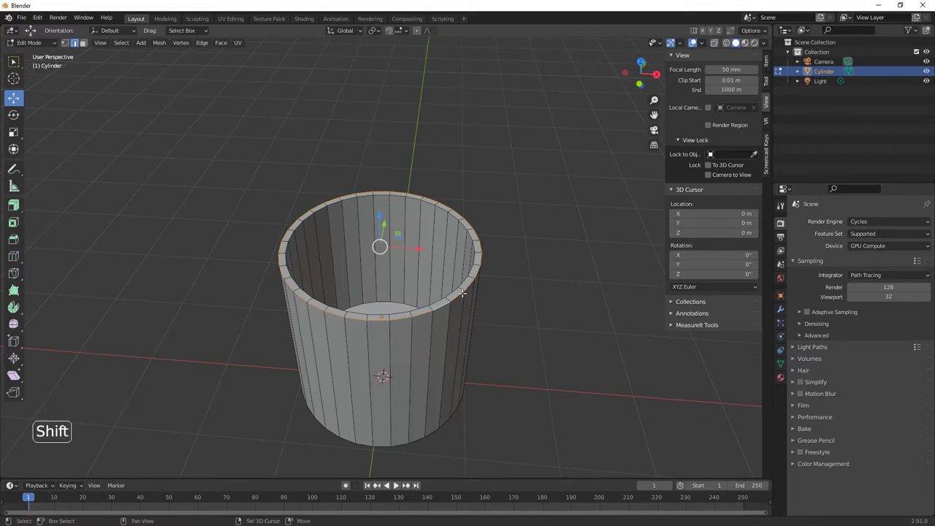
key(alt)
alt+shift+click(453, 291)
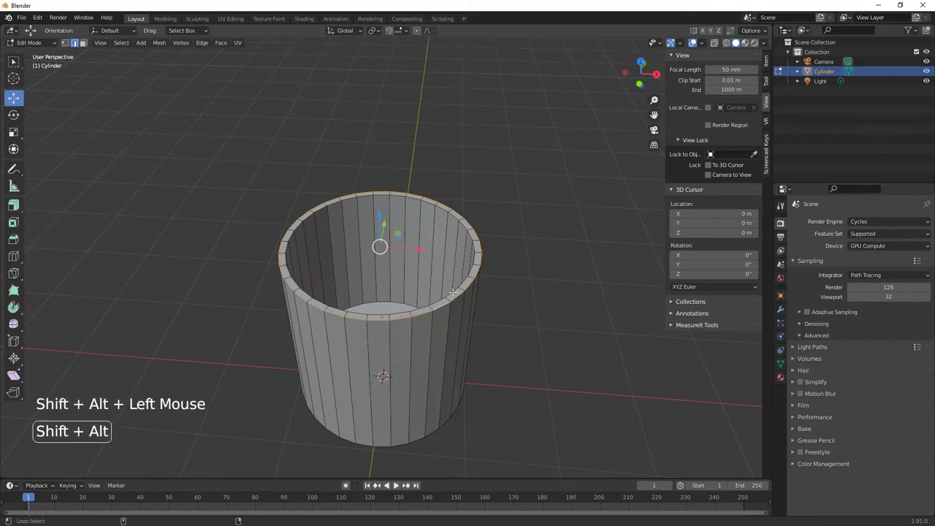
- Bevel the selected rim loops about 0.027 m wide with 4 segments and return to Object Mode
scroll(463, 314, up, 2)
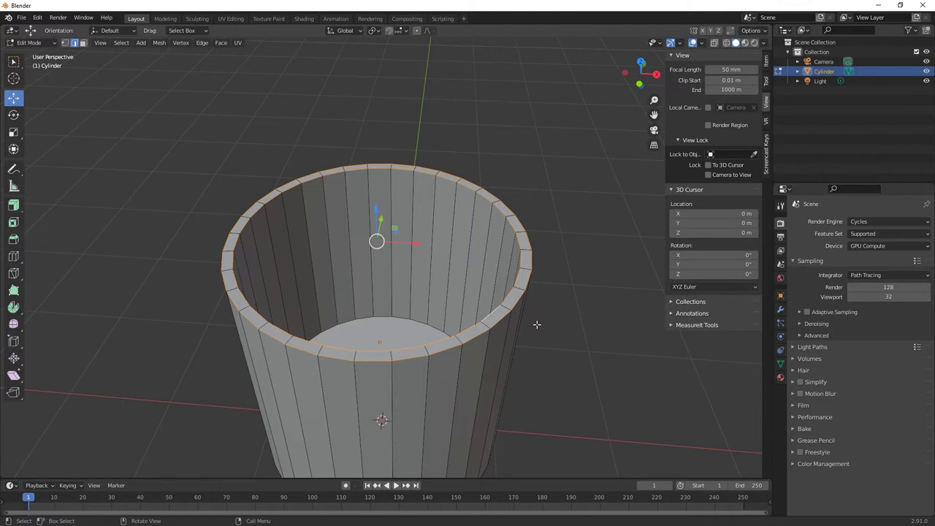
key(ctrl)
key(ctrl+b)
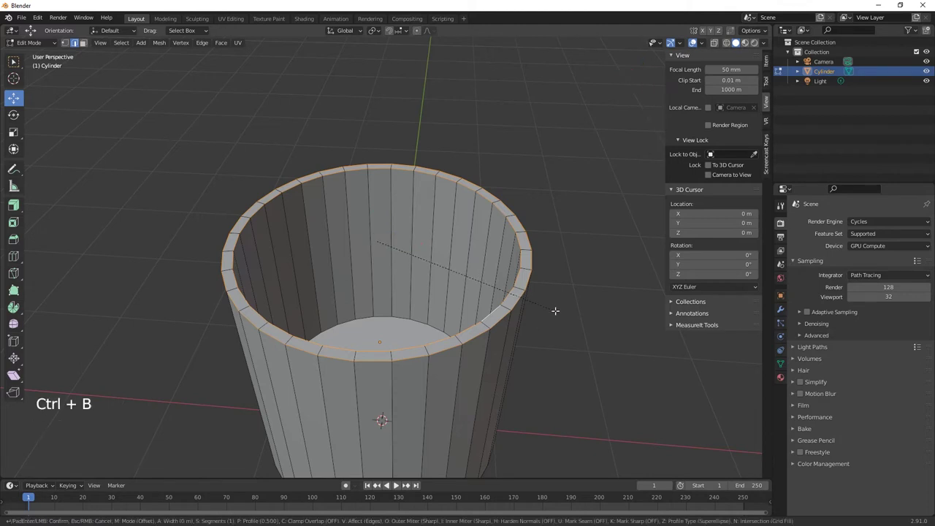
click(558, 312)
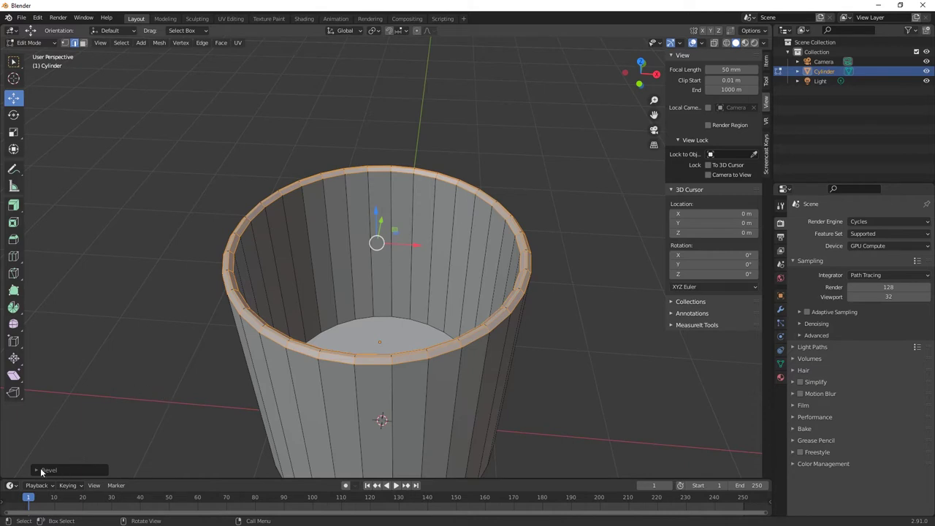
click(38, 471)
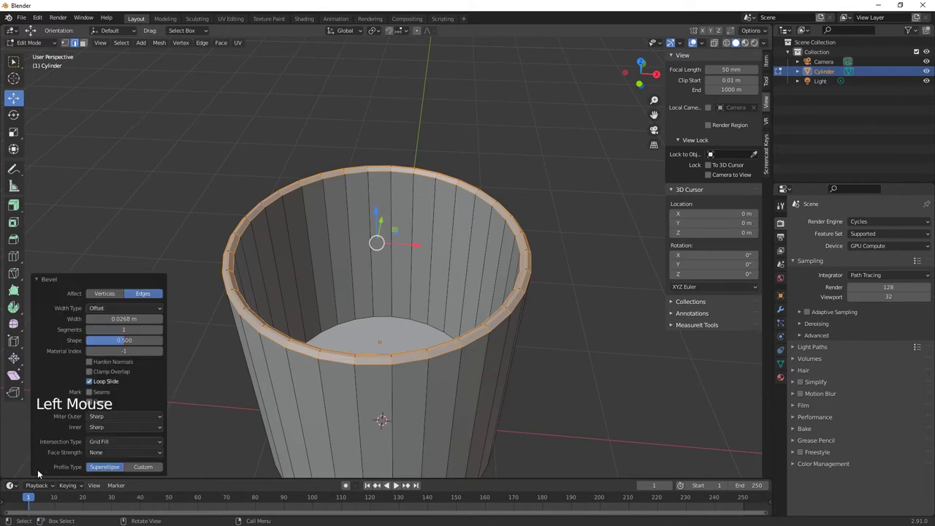
click(161, 330)
click(161, 330)
click(161, 330)
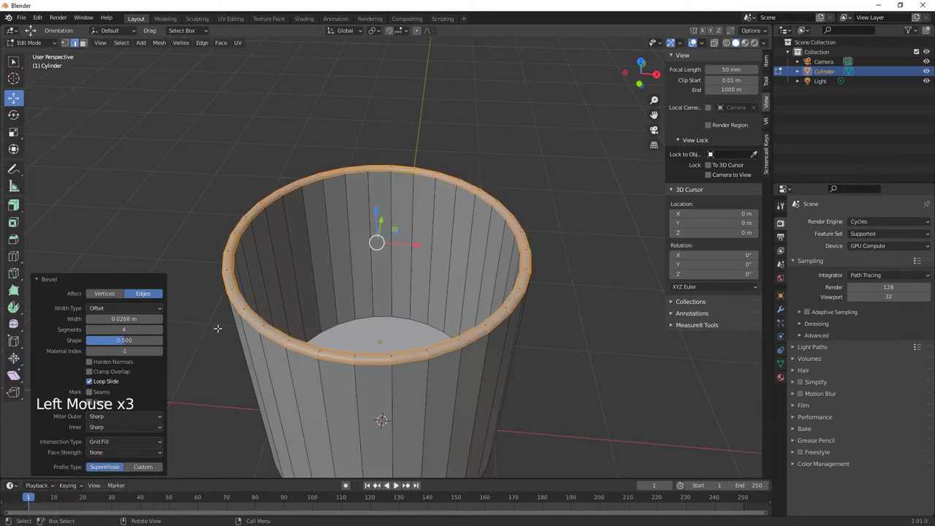
key(Tab)
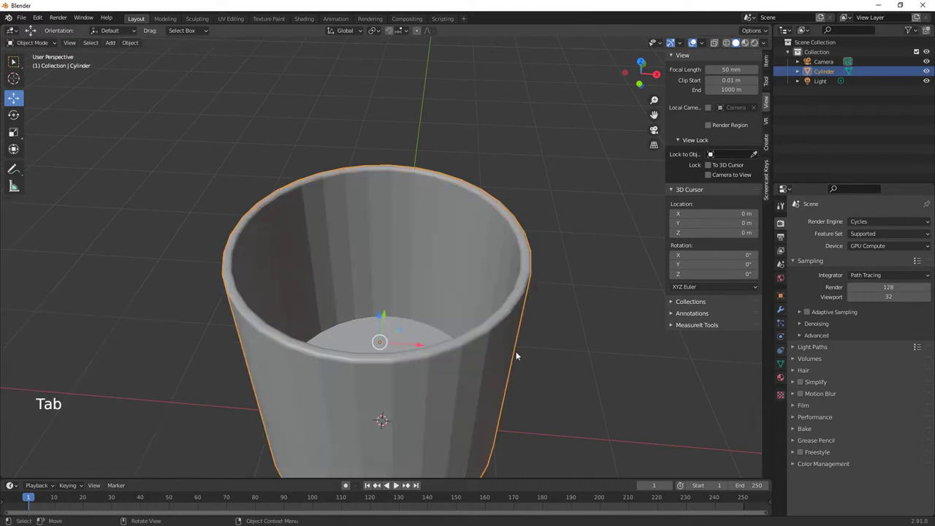
middle_drag(554, 383, 534, 366)
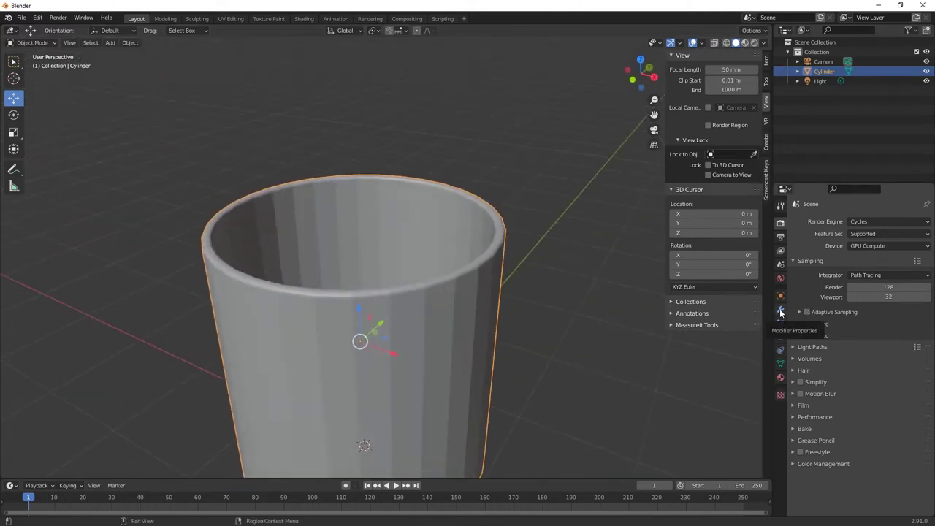
click(780, 313)
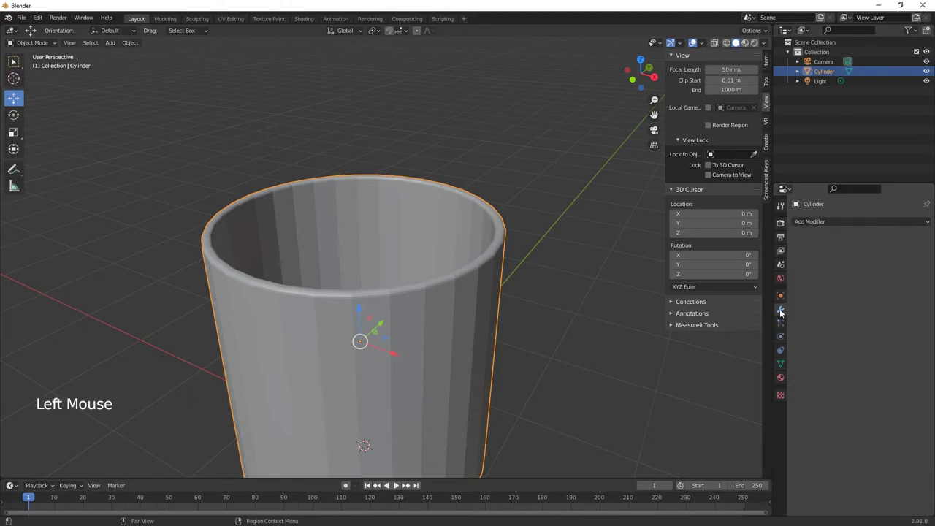
click(809, 221)
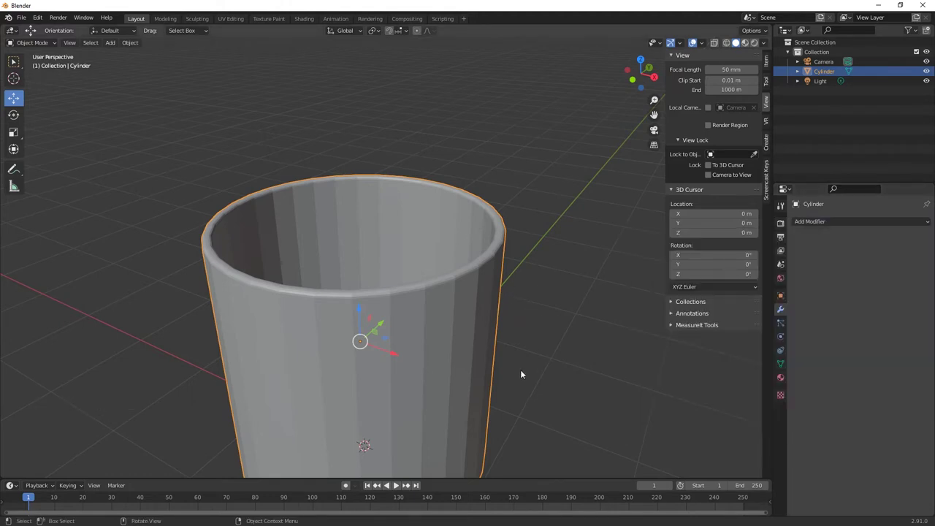
- Add a Bezier curve and move it about 2.1 m along X so it stands clear of the cup
shift+middle_drag(521, 375, 482, 276)
middle_drag(498, 348, 438, 177)
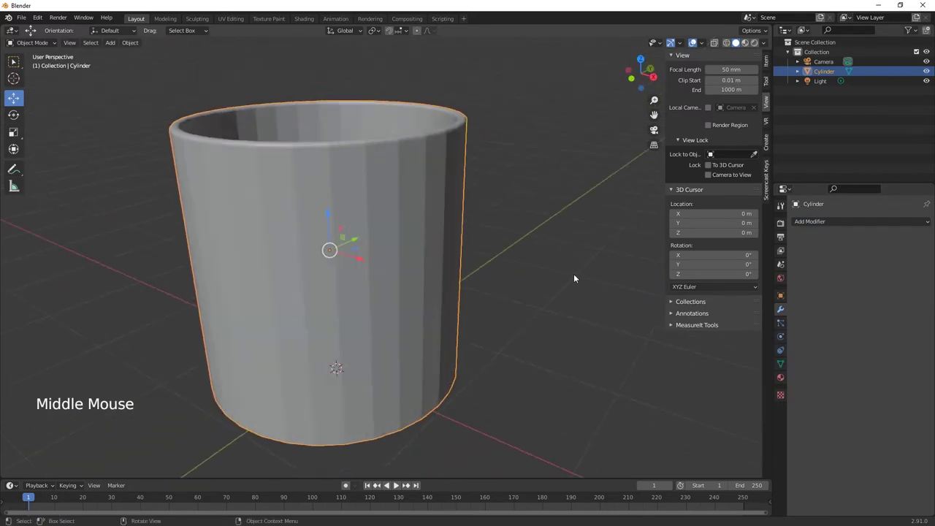
mouse_move(434, 346)
middle_down()
mouse_move(514, 369)
mouse_move(442, 376)
mouse_move(534, 355)
mouse_move(516, 384)
mouse_move(547, 294)
mouse_move(519, 334)
mouse_move(448, 341)
middle_up()
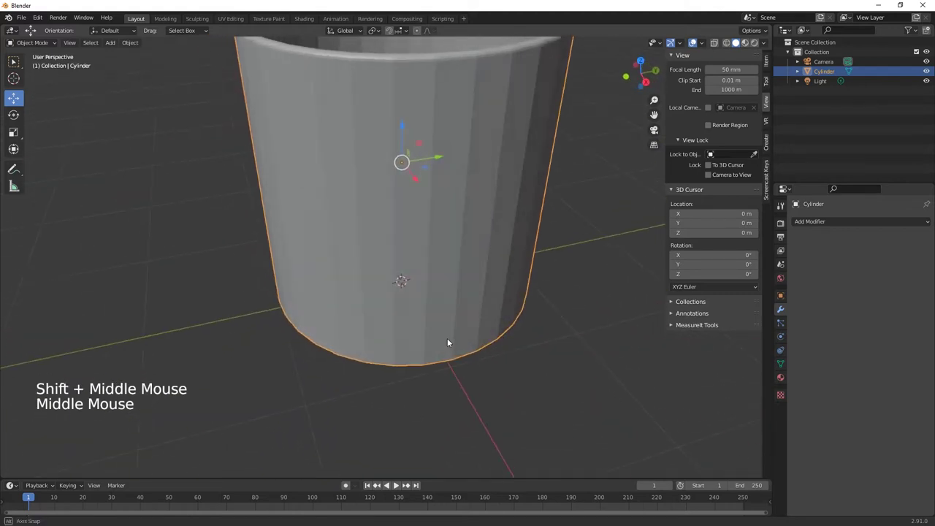
key(shift+a)
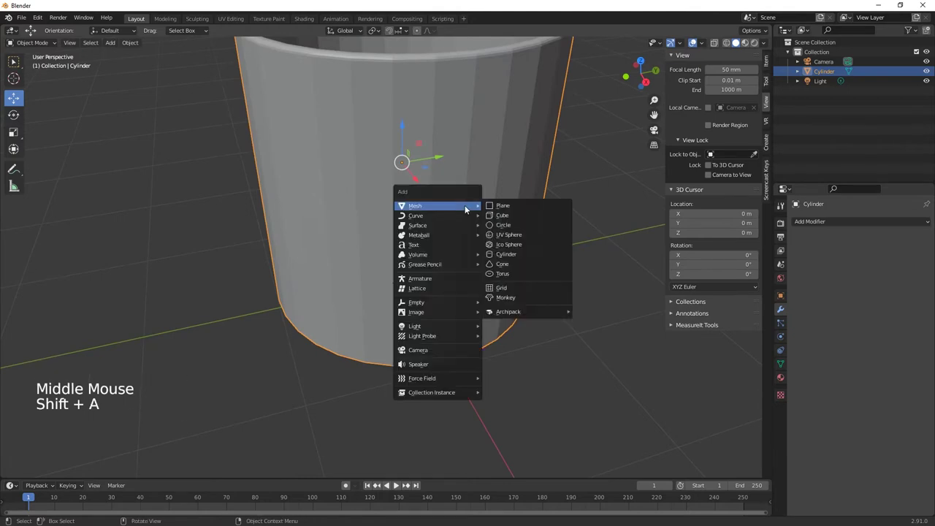
mouse_move(459, 219)
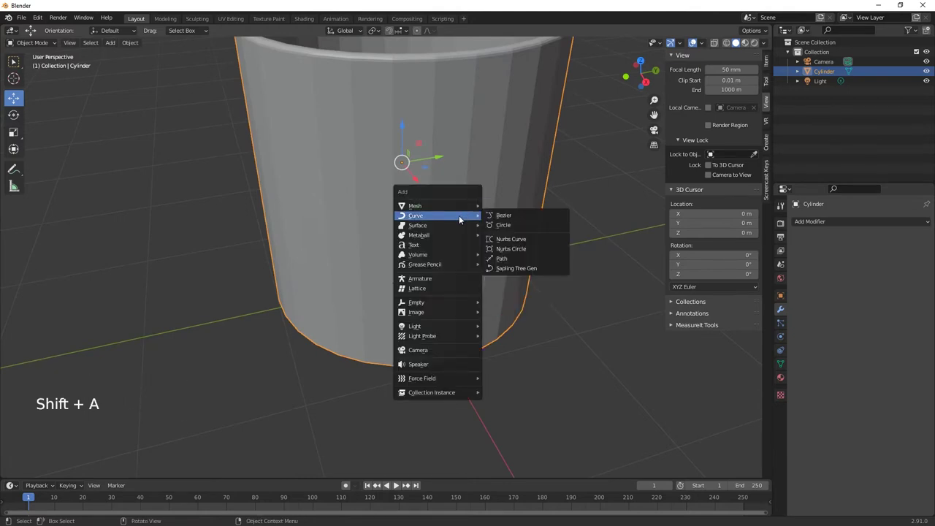
click(509, 216)
middle_drag(473, 347, 540, 342)
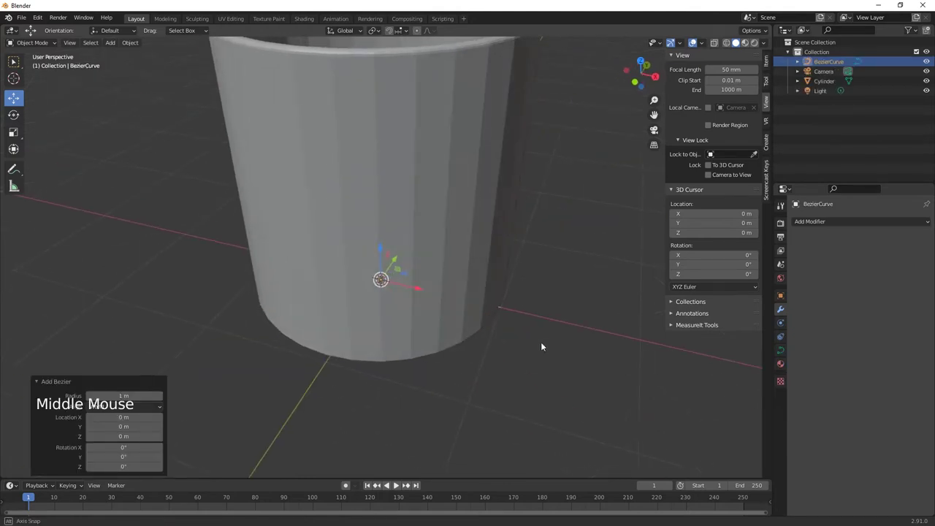
drag(439, 293, 680, 335)
shift+middle_drag(663, 365, 475, 322)
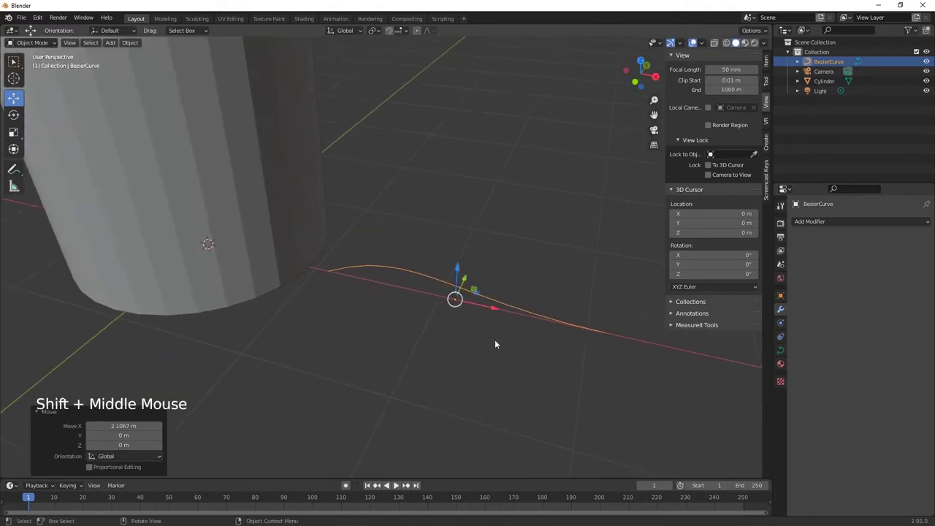
- Rotate the Bezier curve 90° about the Y axis and 270° about the Z axis to stand it upright
key(r)
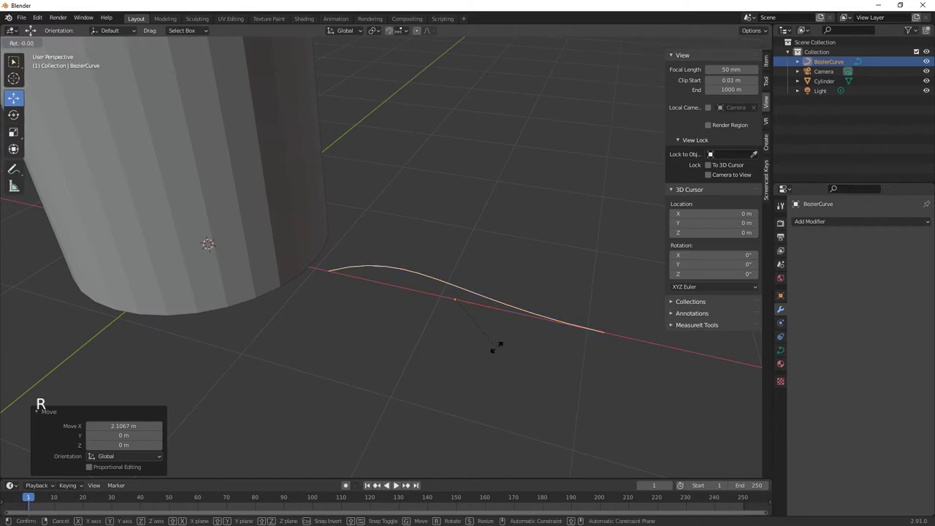
text(y)
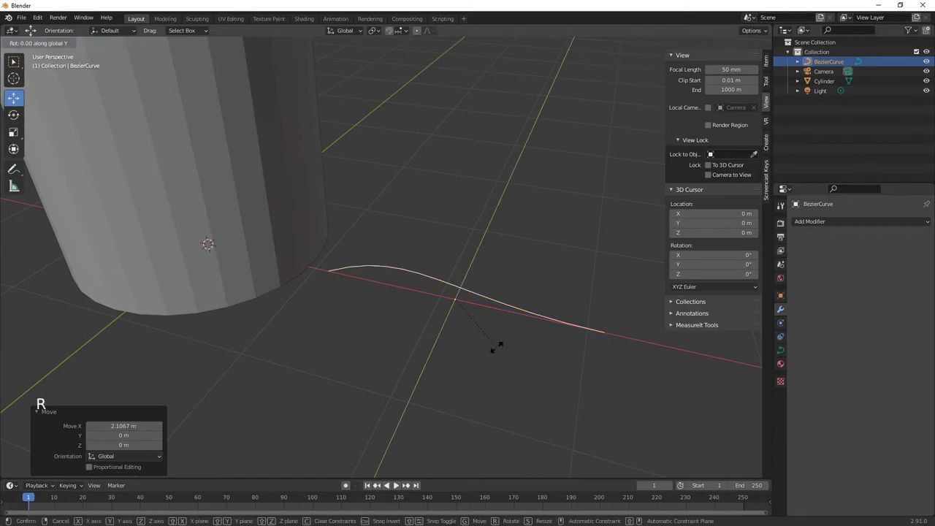
text(90)
key(Return)
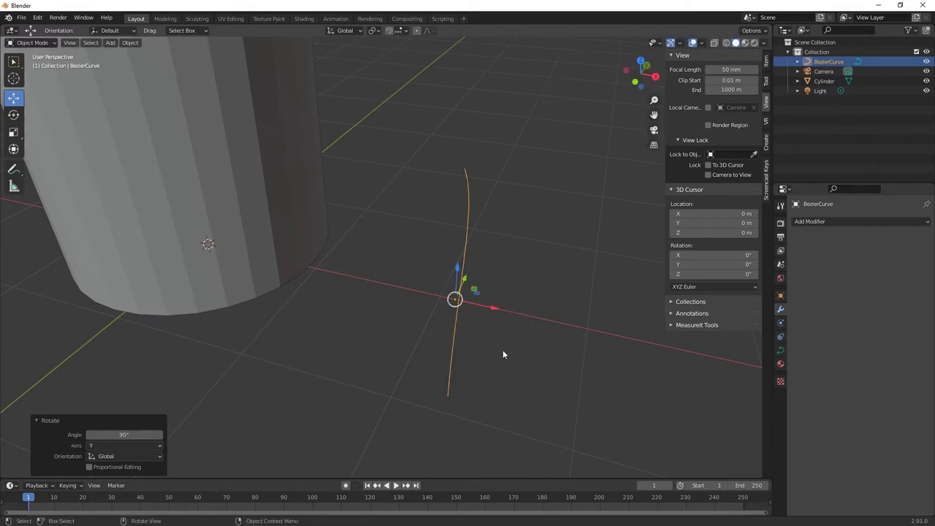
middle_drag(523, 324, 500, 328)
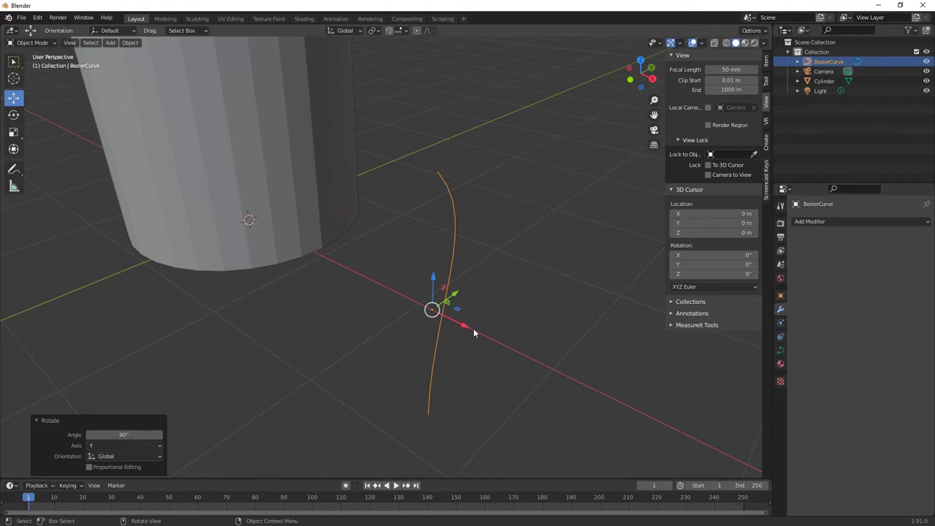
text(rz270)
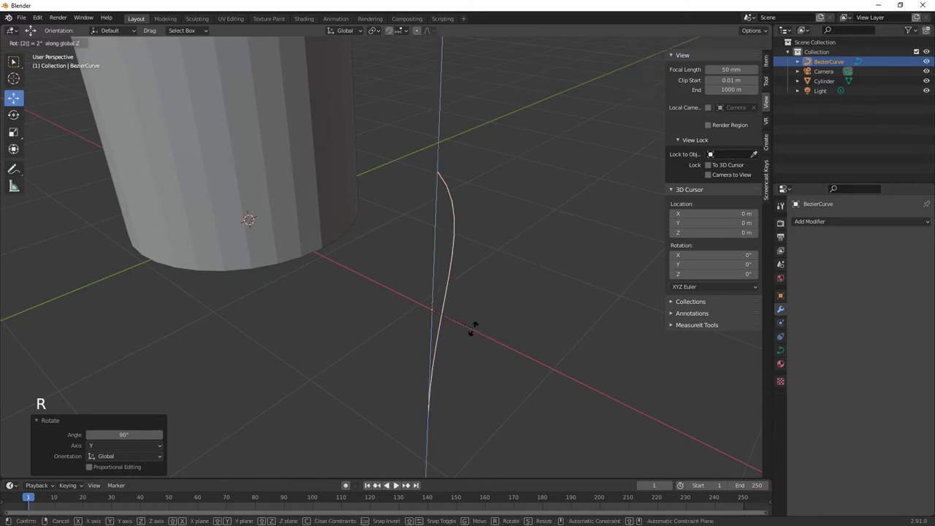
click(470, 329)
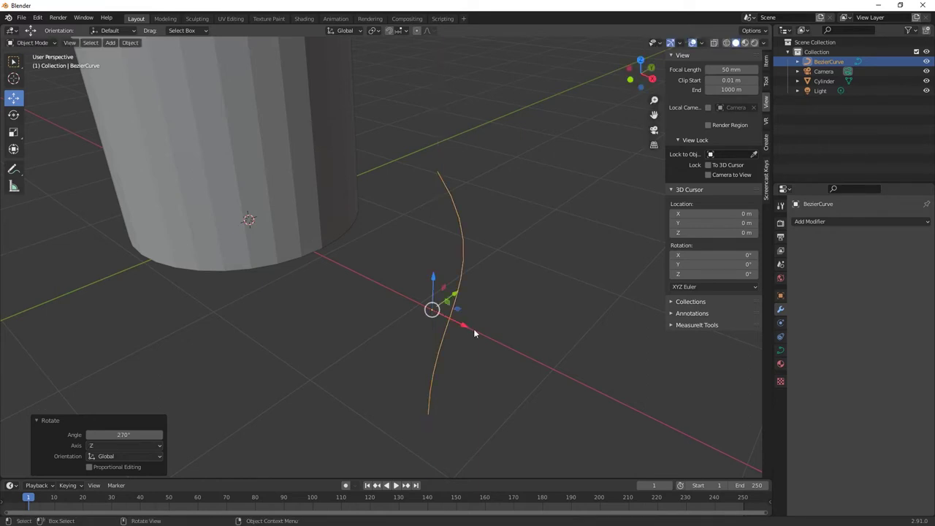
- Raise the upright curve about 0.99 m along Z so its lower end sits at ground level
middle_drag(496, 362, 470, 269)
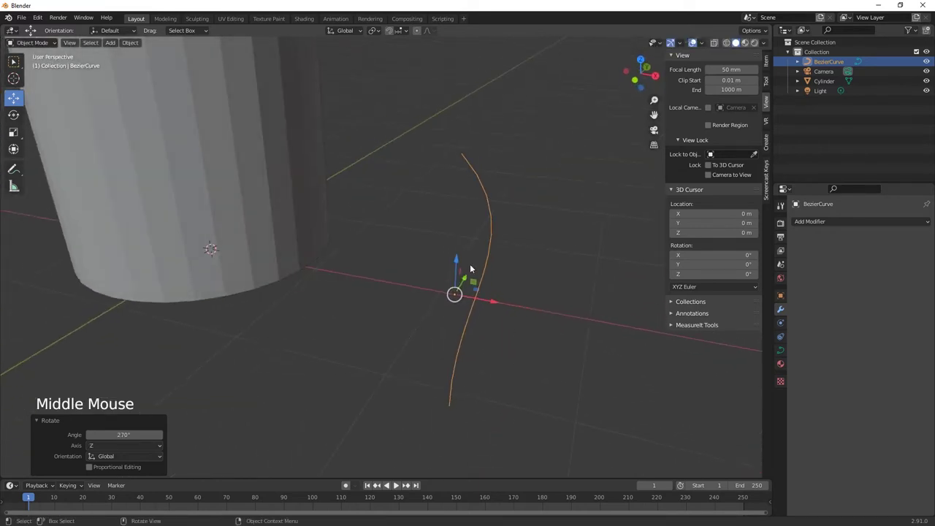
shift+middle_drag(497, 355, 492, 411)
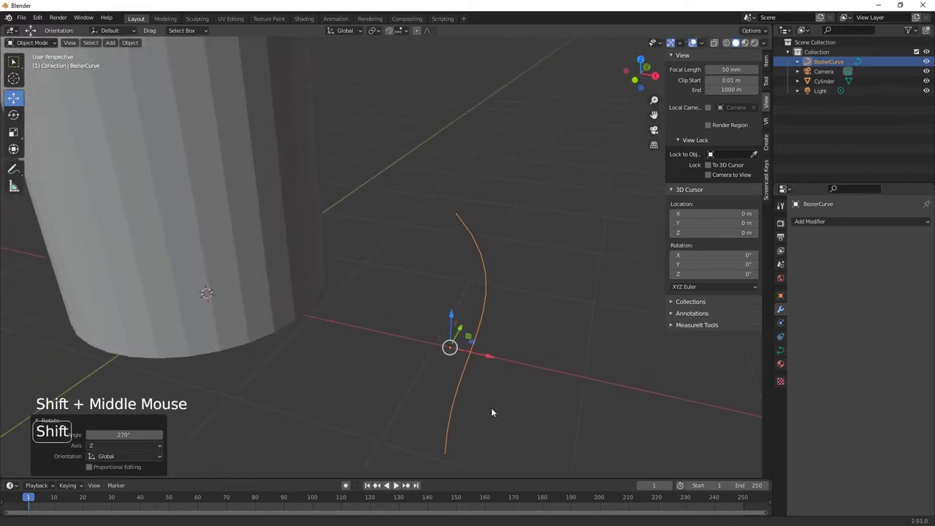
key(shift)
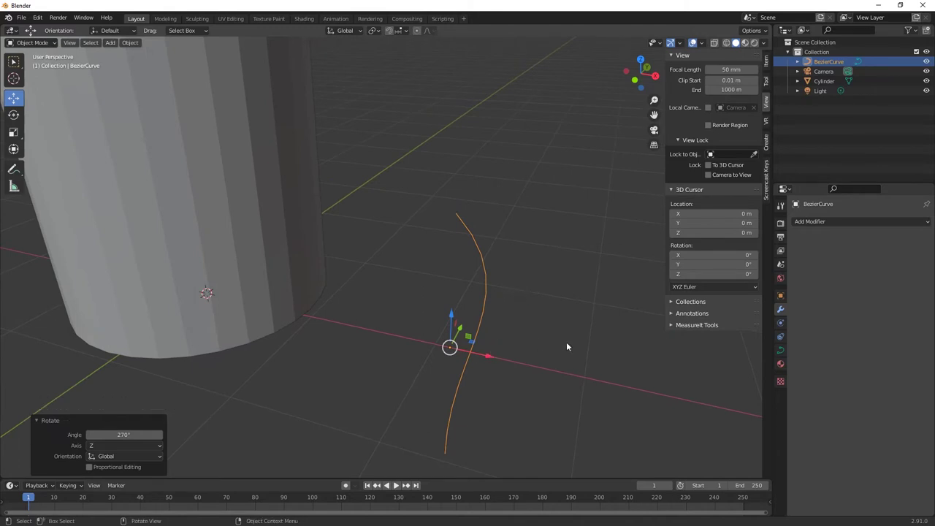
shift+middle_drag(566, 345, 532, 324)
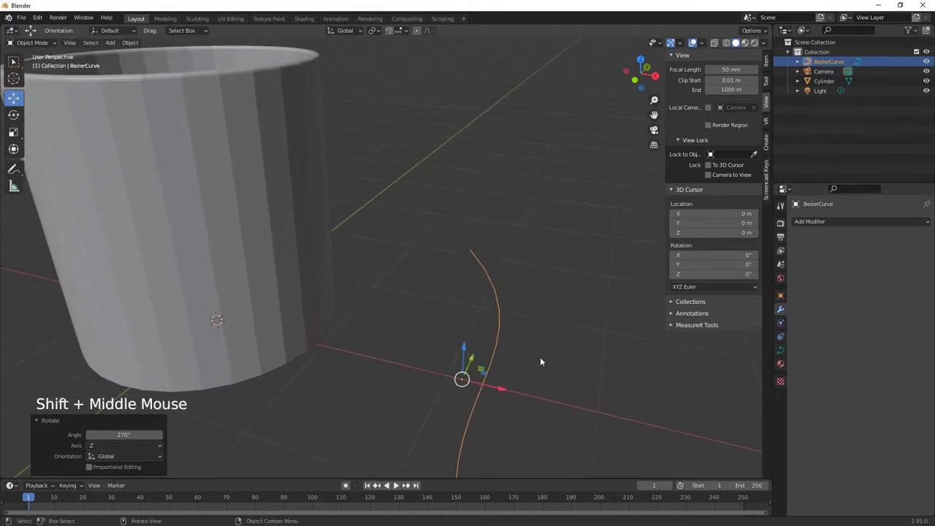
scroll(574, 334, down, 1)
drag(449, 326, 442, 218)
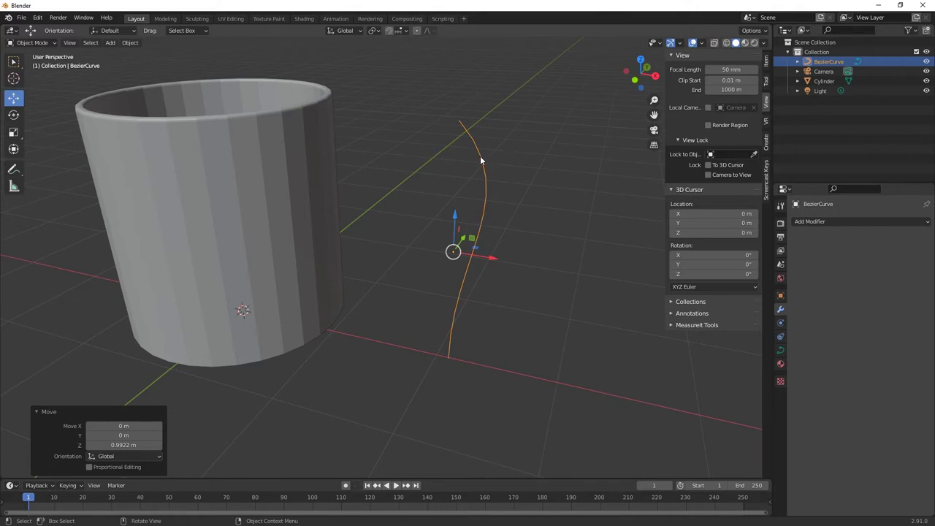
- In Edit Mode and front view, move the curve's upper control point about 0.86 m toward the cup and 0.12 m down
key(Tab)
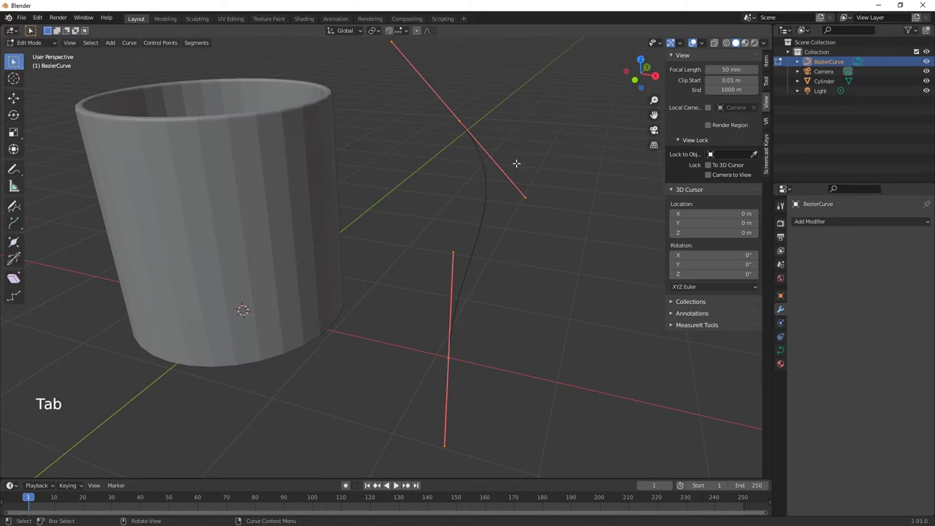
click(460, 120)
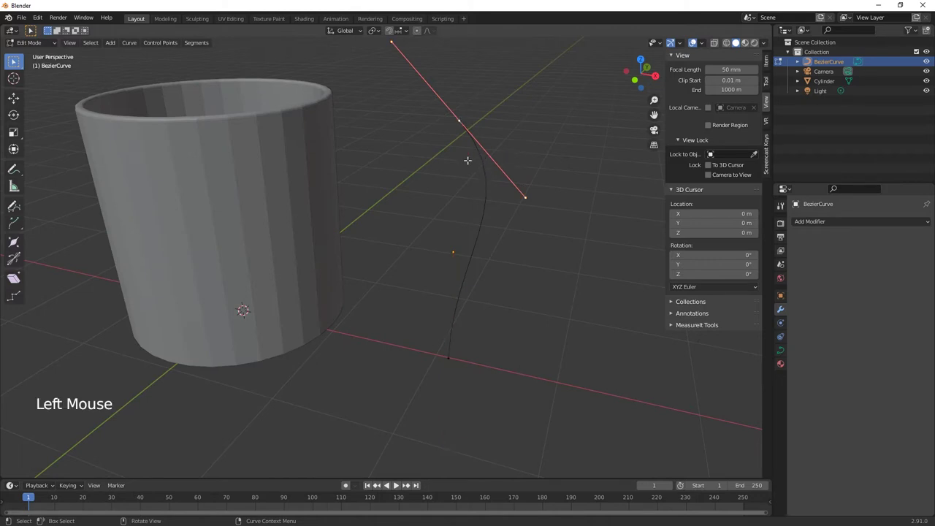
click(14, 150)
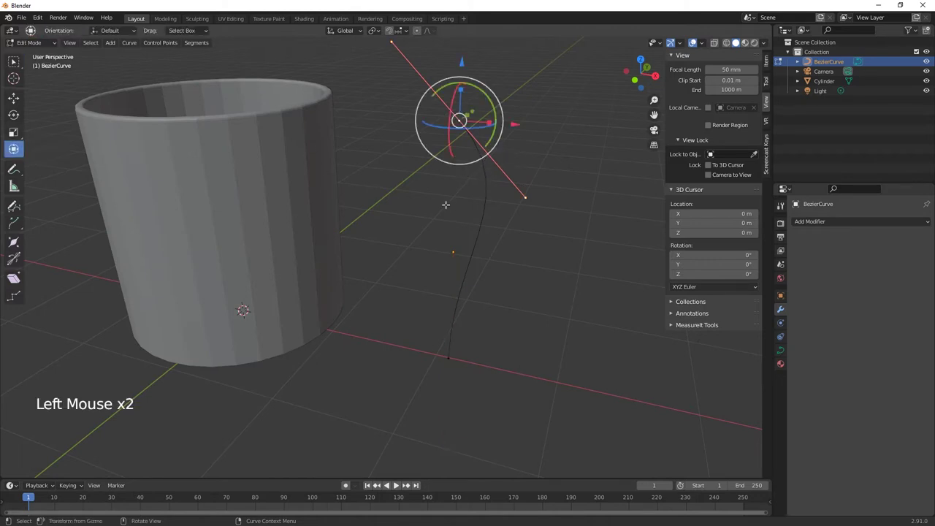
middle_drag(446, 204, 560, 153)
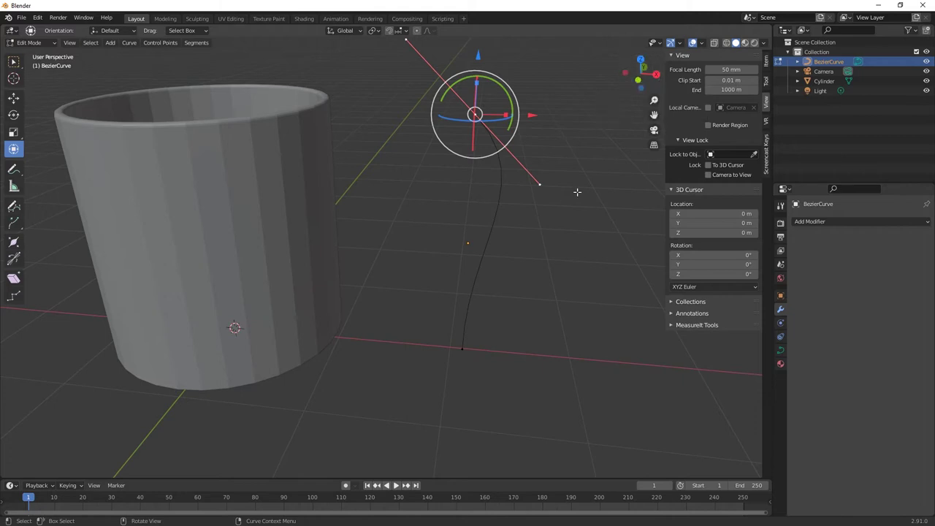
key(KP_1)
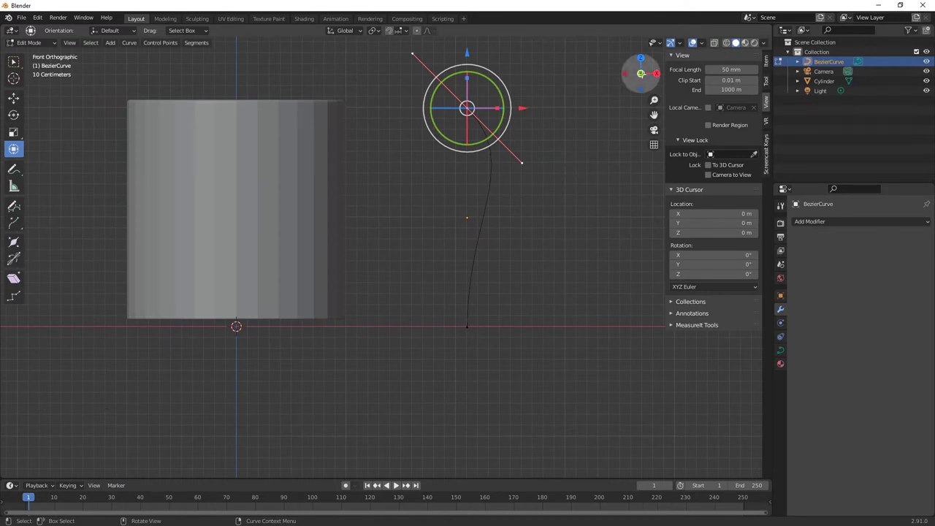
click(640, 73)
click(640, 73)
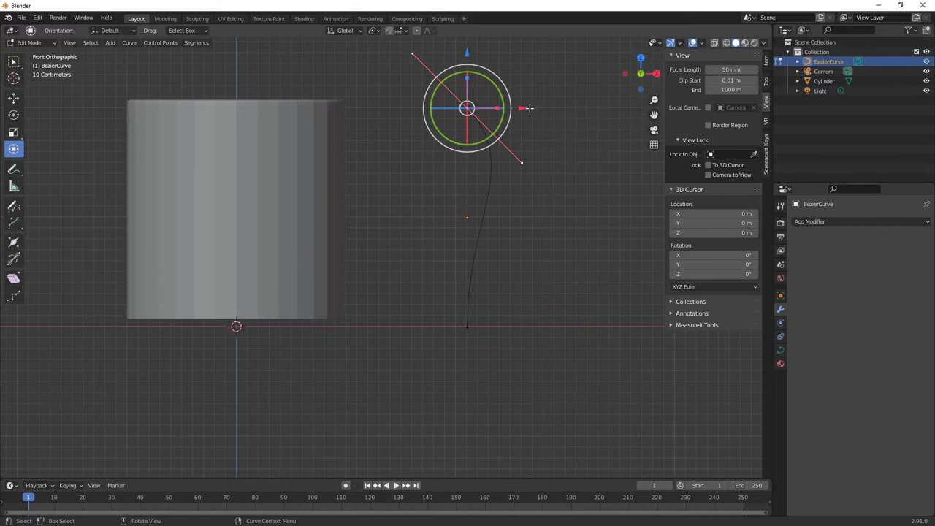
drag(529, 108, 408, 89)
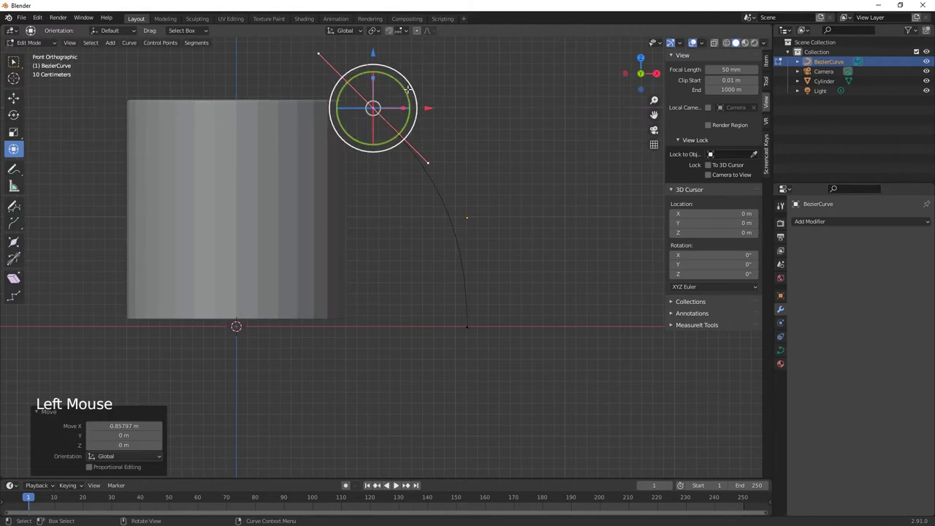
drag(372, 52, 333, 71)
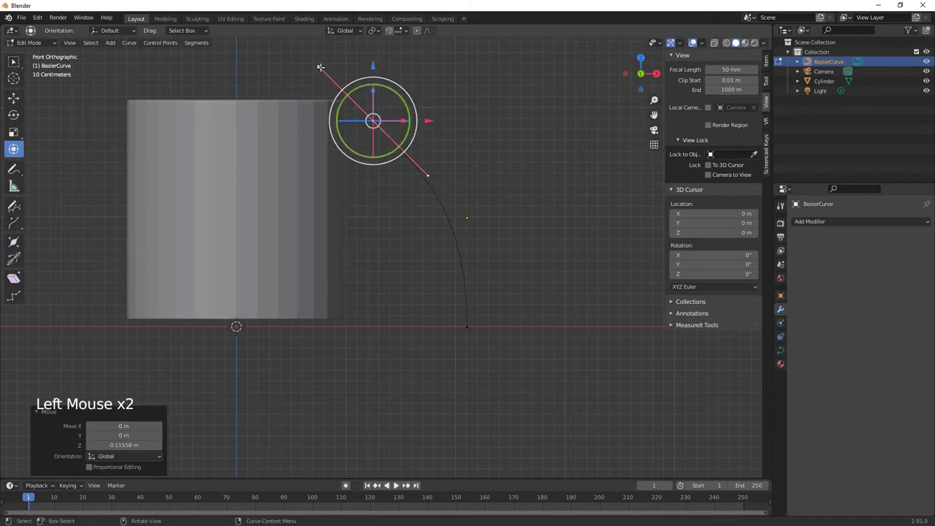
- Lower the cup-side handle of the upper control point so the curve's upper end arches outward
click(317, 66)
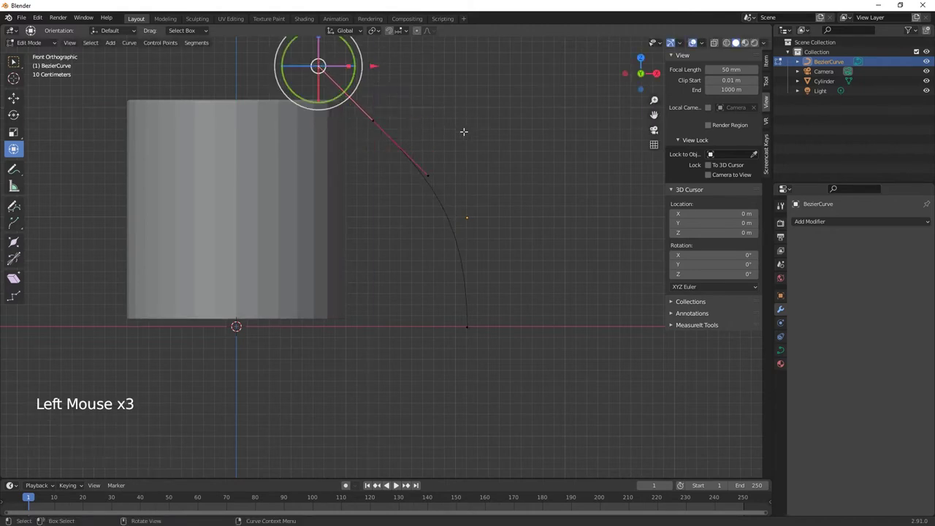
shift+middle_drag(463, 131, 473, 169)
drag(327, 53, 334, 126)
- Move the curve's lower control point about 0.82 m toward the cup and 0.44 m up
click(479, 367)
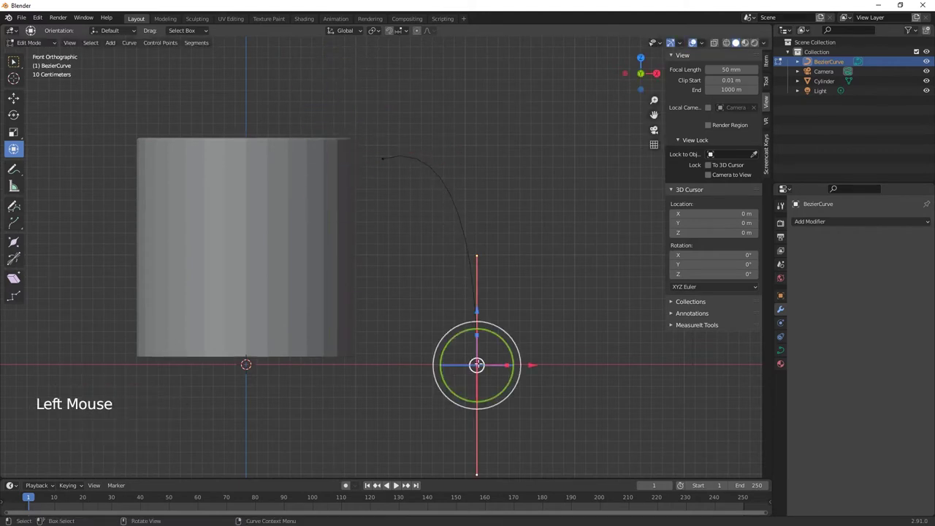
drag(476, 367, 385, 316)
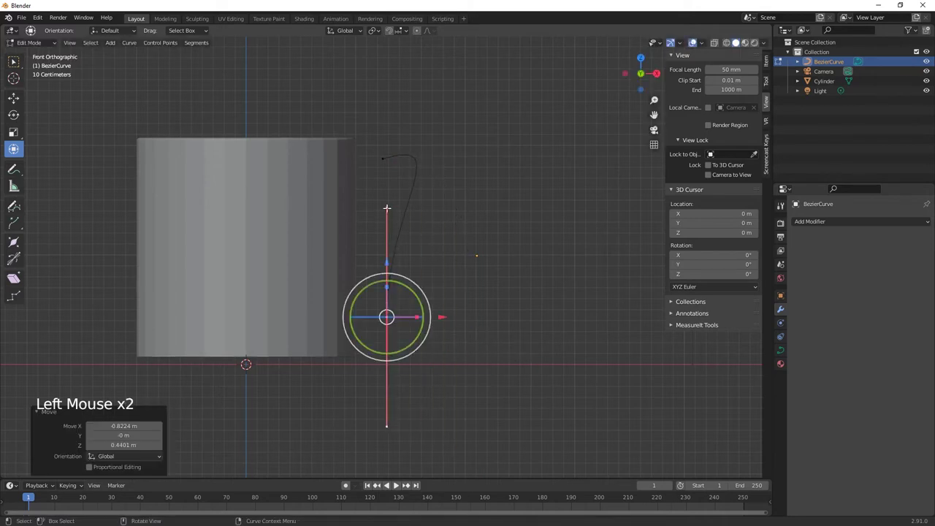
click(385, 210)
click(387, 314)
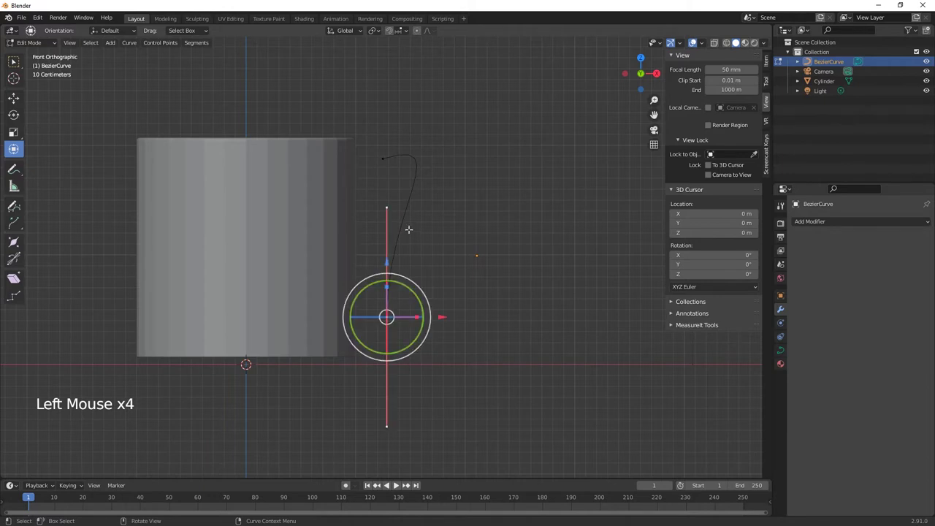
- Swing the lower control point's upper handle down and away from the cup to round the curve's lower end
click(387, 207)
drag(387, 208, 434, 341)
click(387, 317)
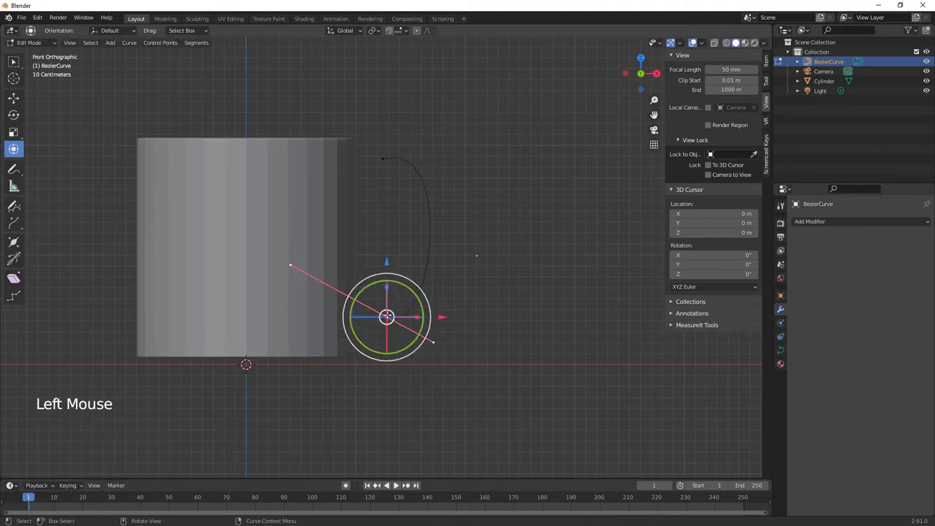
- Lower the curve's upper control point about 0.07 m along Z
click(379, 156)
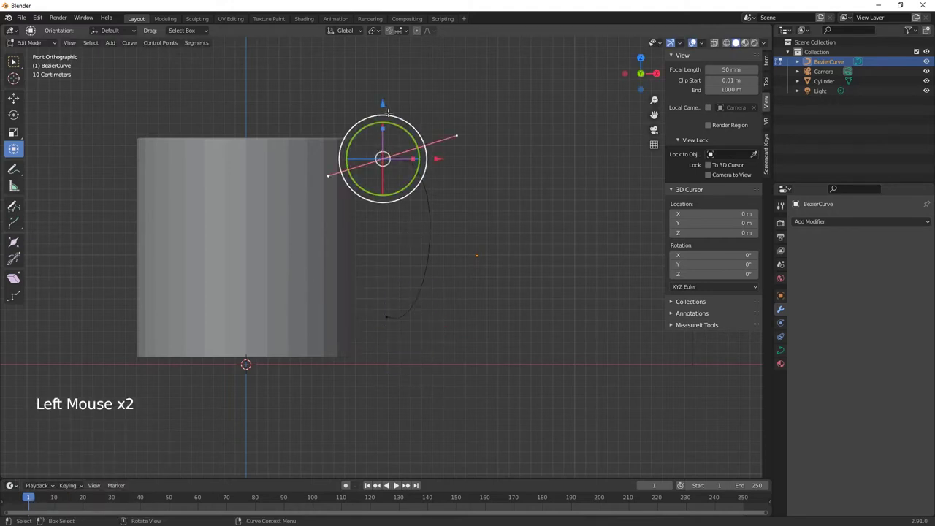
drag(383, 104, 383, 116)
click(466, 141)
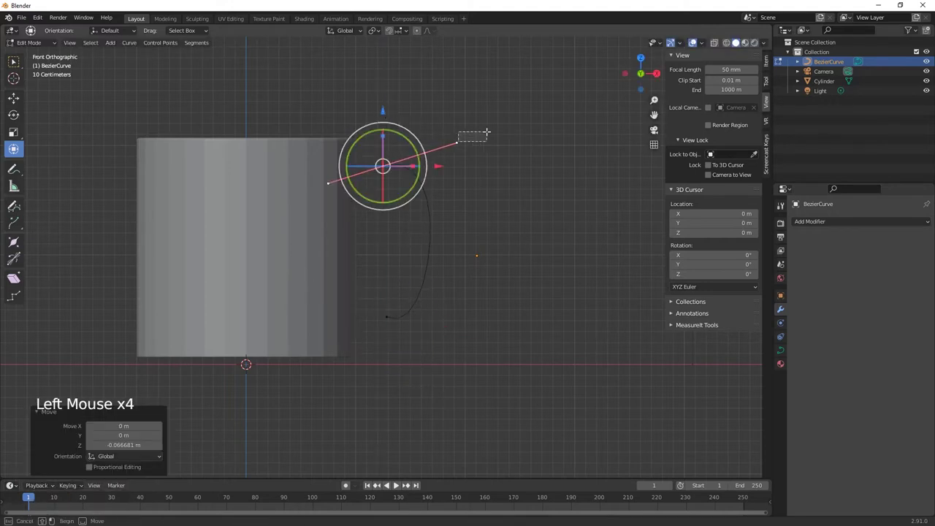
click(387, 165)
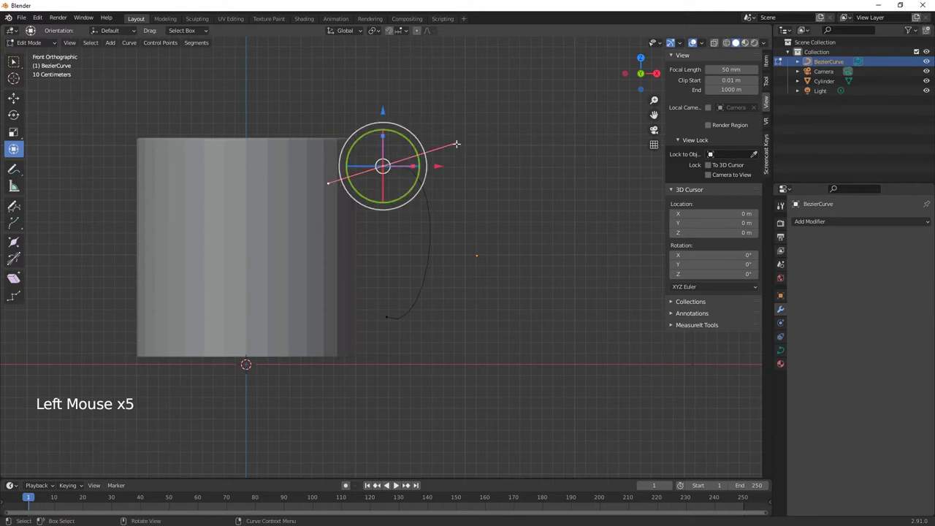
- Move the upper point's outer handle about 0.37 m outward and 0.24 m up, and return to Object Mode
click(455, 144)
drag(456, 144, 497, 115)
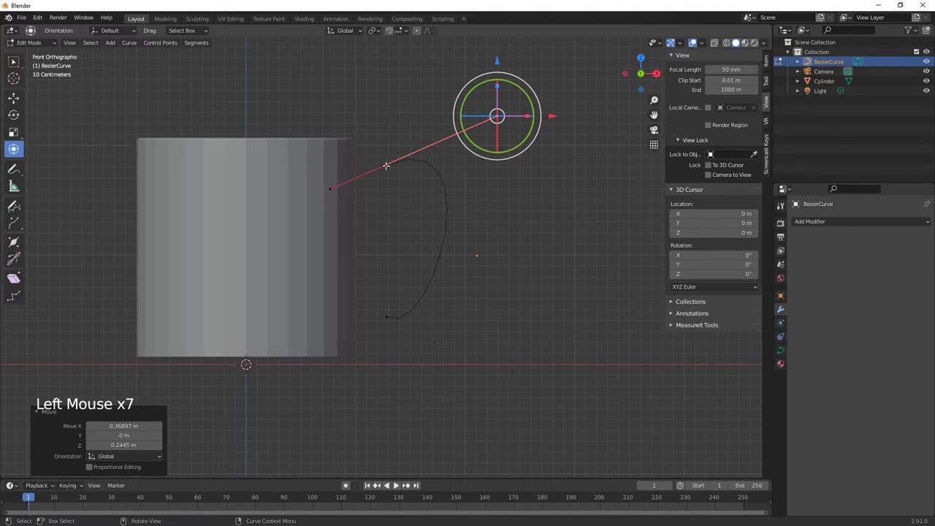
key(Tab)
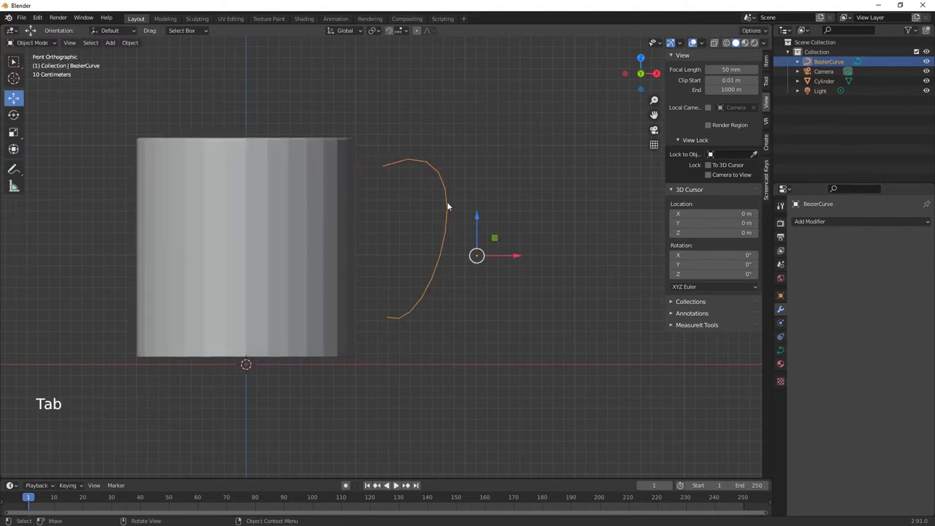
- Move the handle curve about 0.18 m toward the cup and shift its lower point's outer handle about 0.07 m outward along X
drag(517, 255, 494, 259)
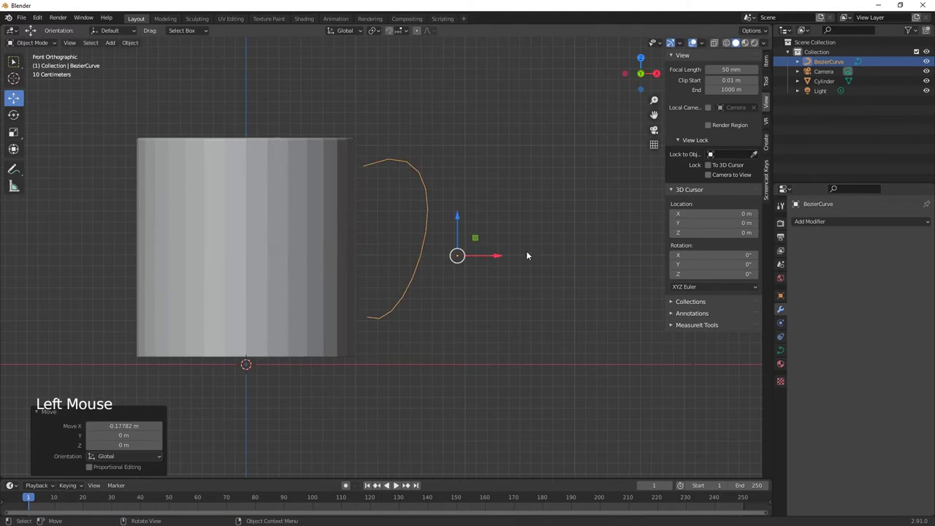
key(Tab)
click(409, 287)
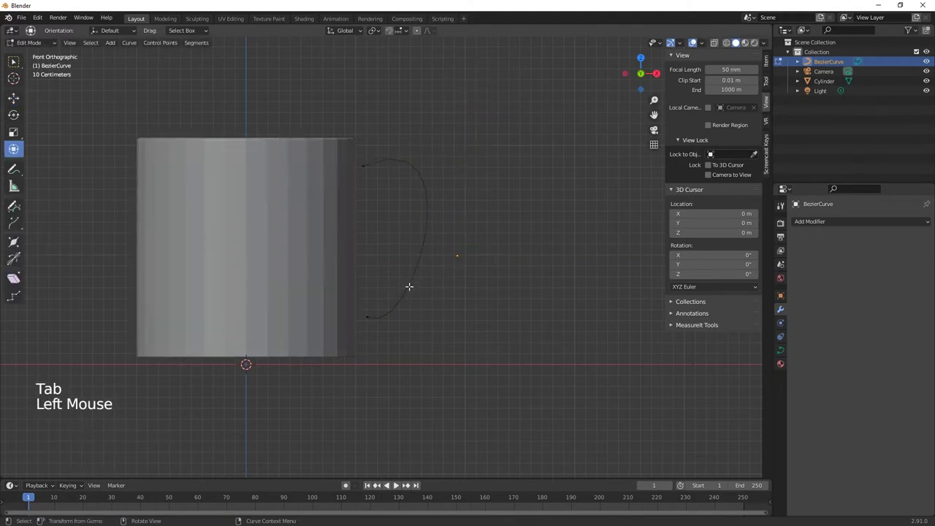
click(368, 317)
click(415, 342)
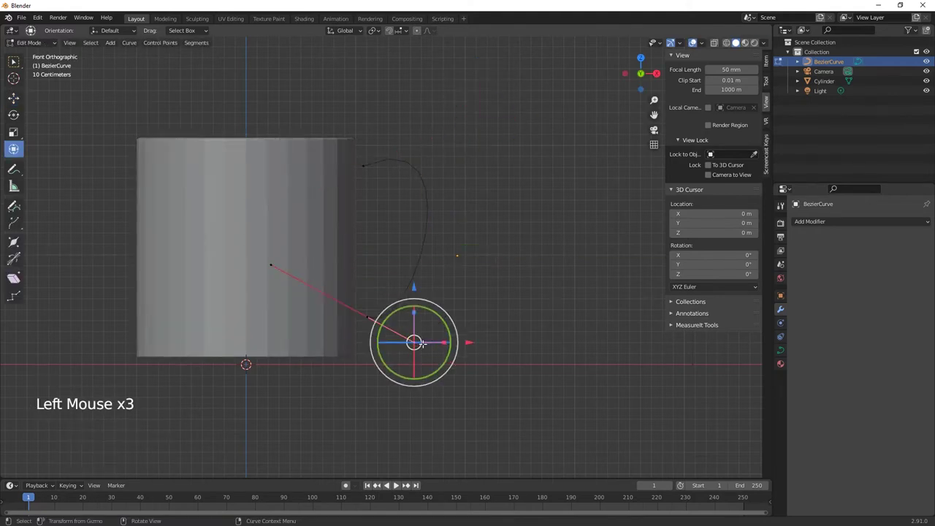
drag(468, 341, 476, 342)
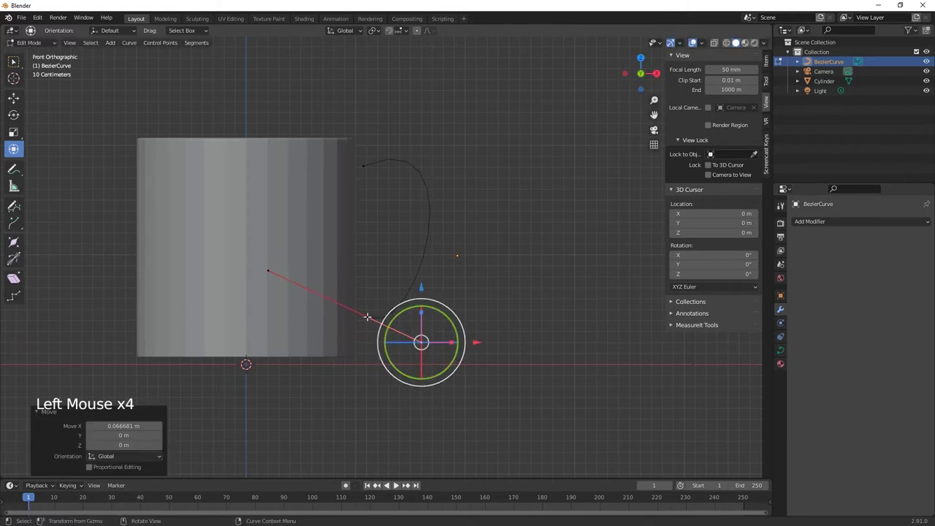
- Raise the curve's lower control point about 0.05 m along Z and return to Object Mode
click(367, 317)
drag(364, 263, 365, 256)
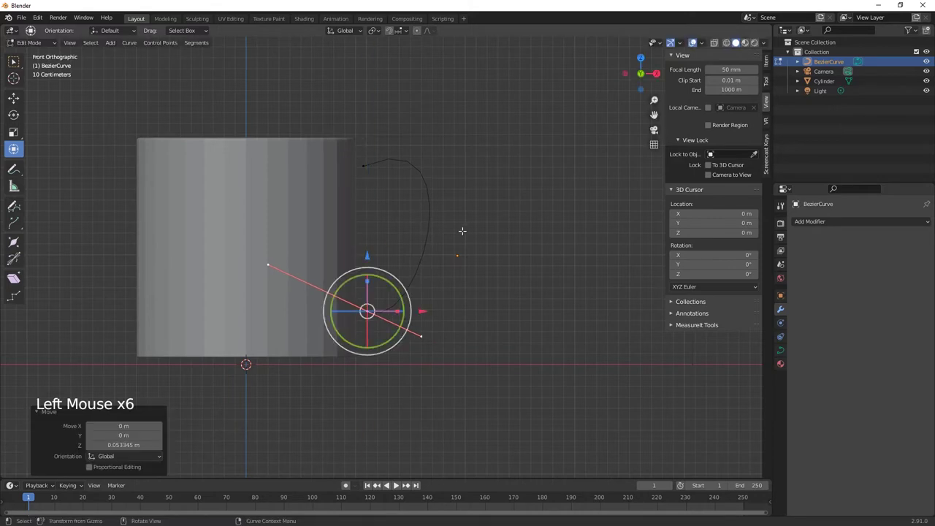
key(Tab)
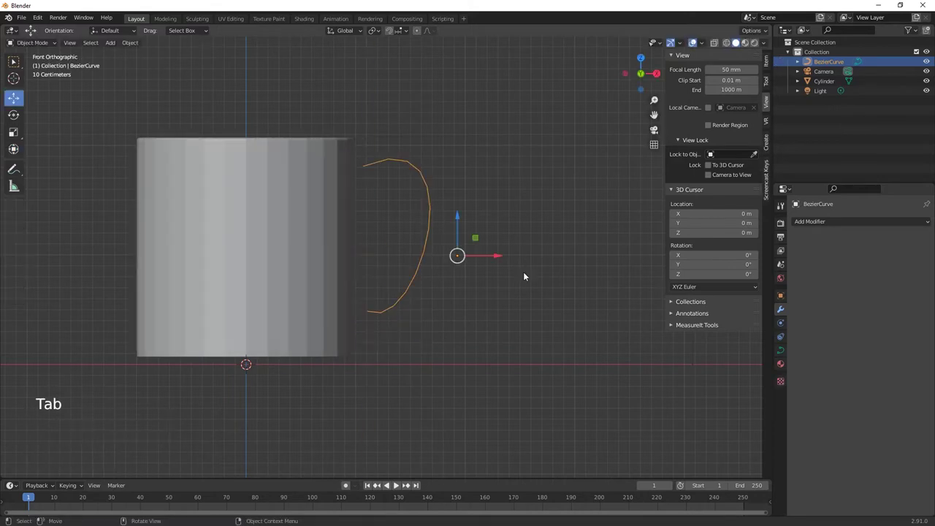
- Give the handle curve a round bevel with a depth of 0.08 m
middle_drag(523, 272, 504, 297)
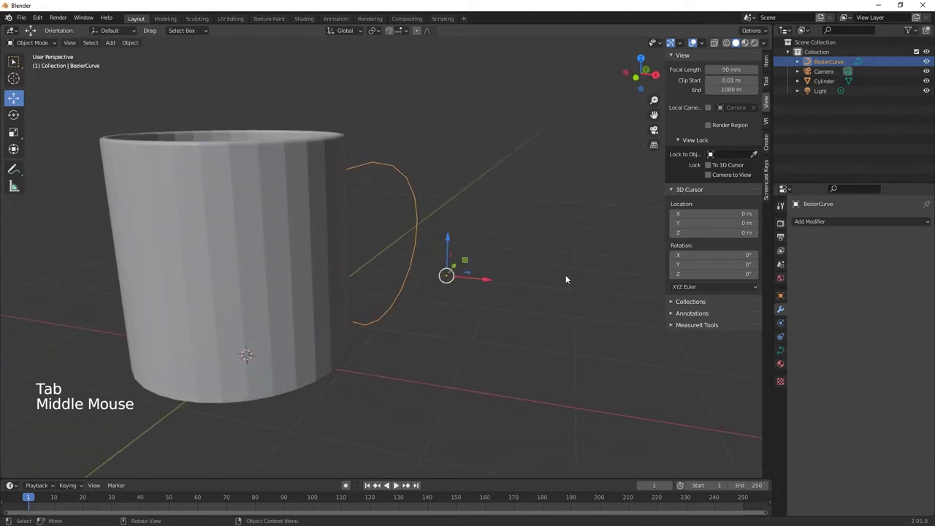
click(780, 352)
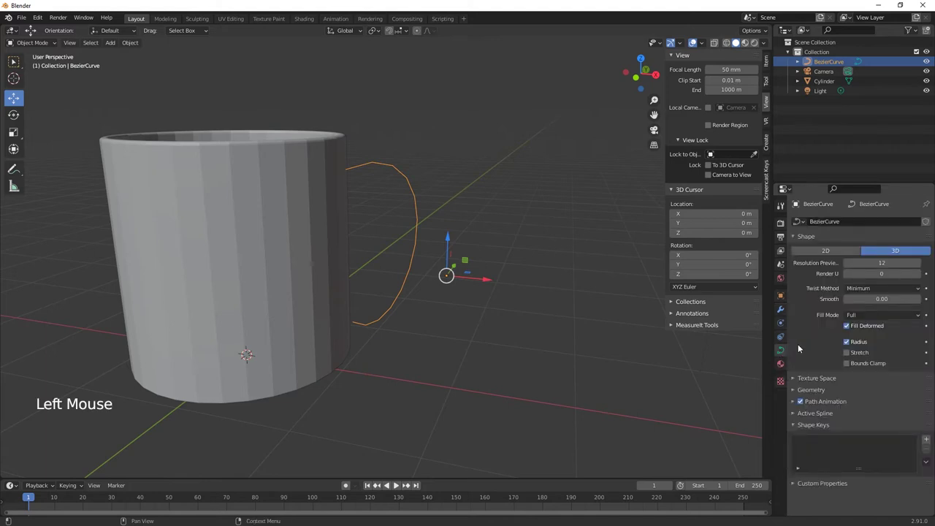
click(794, 391)
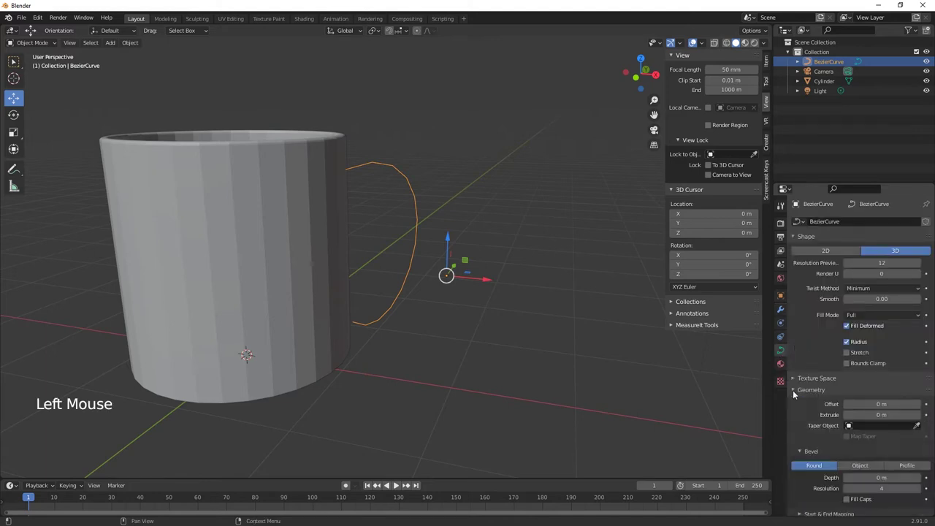
scroll(793, 437, up, 1)
scroll(793, 437, down, 2)
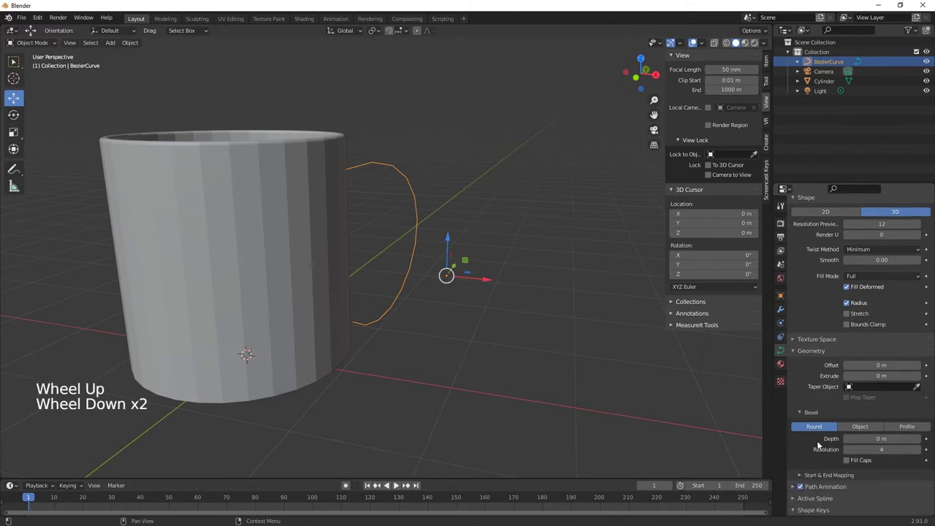
drag(874, 439, 890, 439)
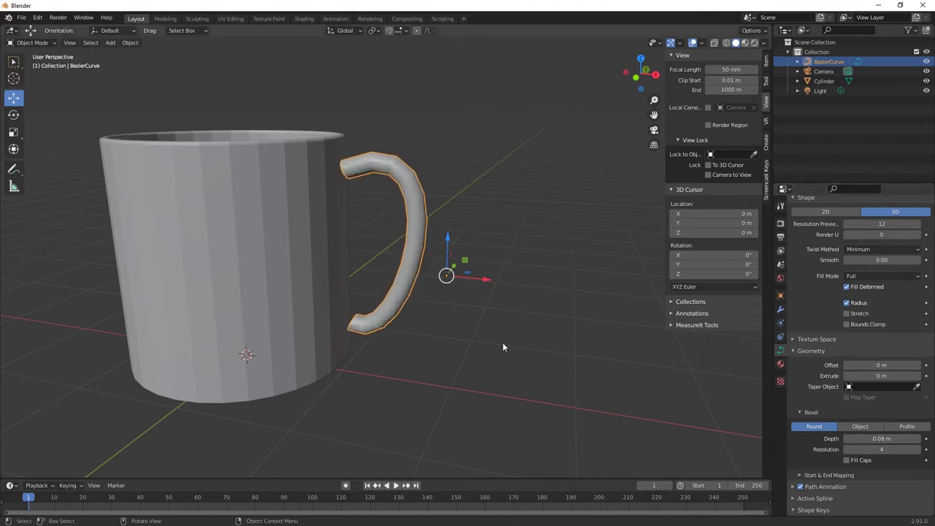
- Try a thicker handle by raising the curve's bevel depth to 0.12 m
middle_drag(503, 342, 460, 363)
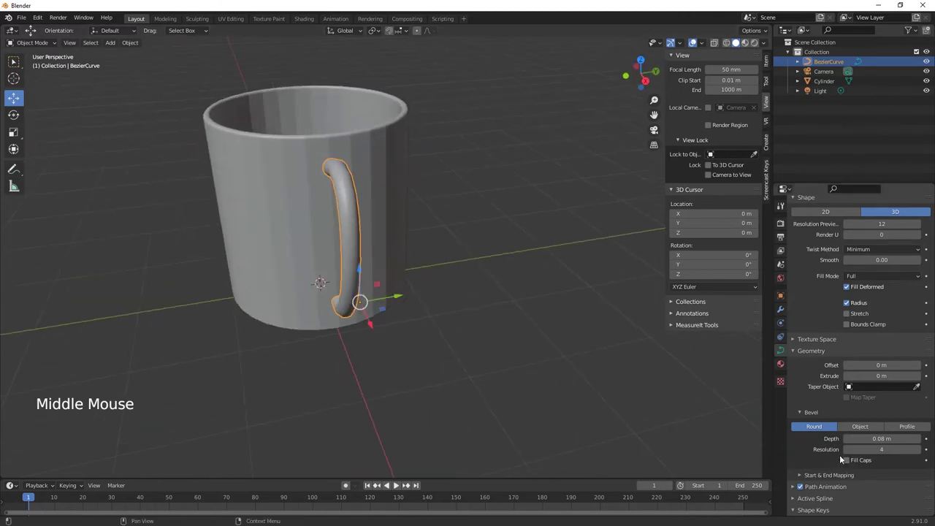
drag(882, 438, 882, 438)
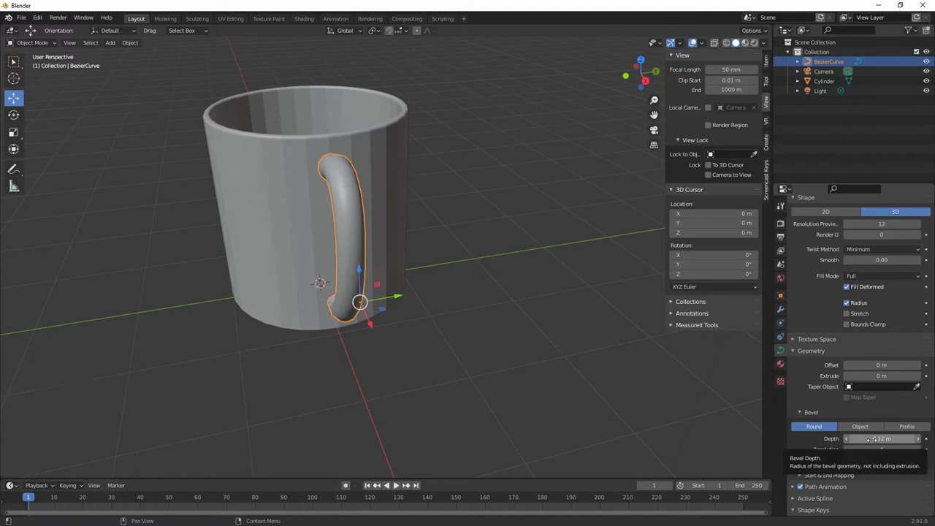
key(KP_0)
key(KP_Decimal)
key(KP_1)
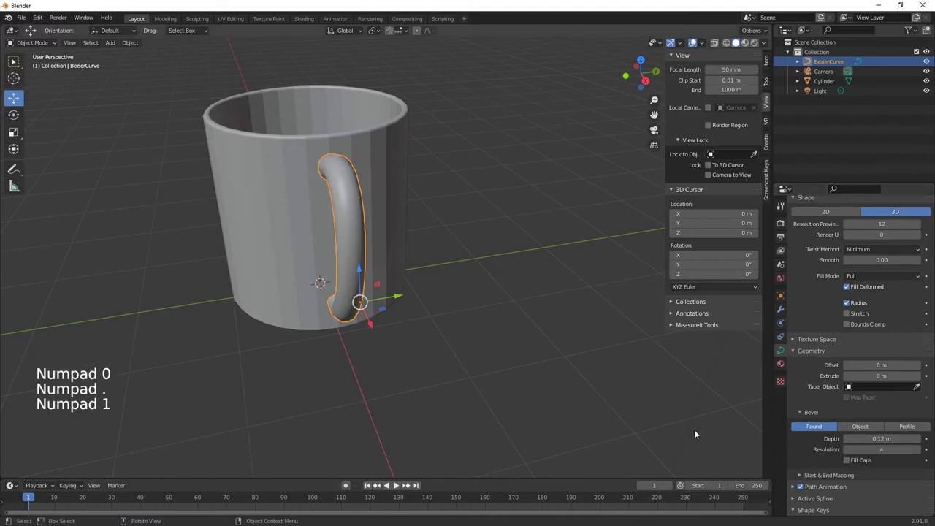
- Widen the handle curve by scaling it along Y by about 1.54
middle_drag(529, 394, 606, 372)
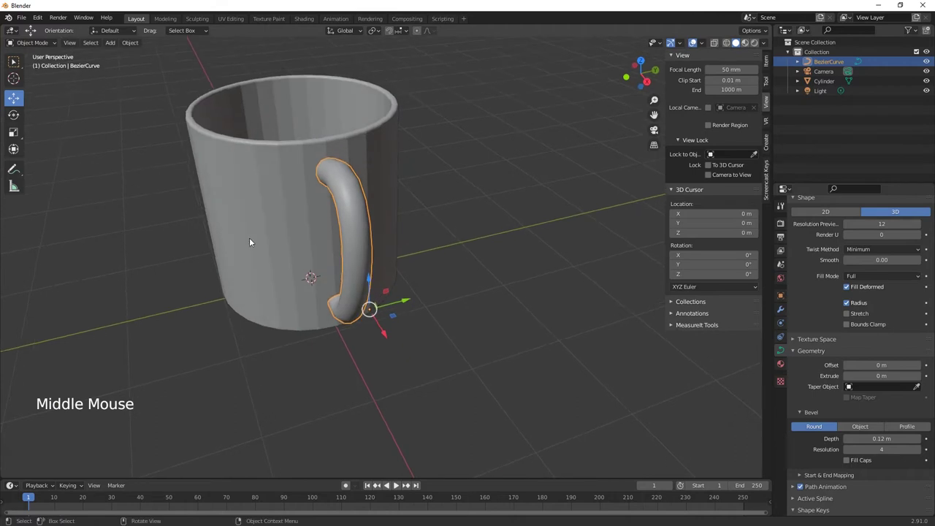
click(13, 149)
click(395, 295)
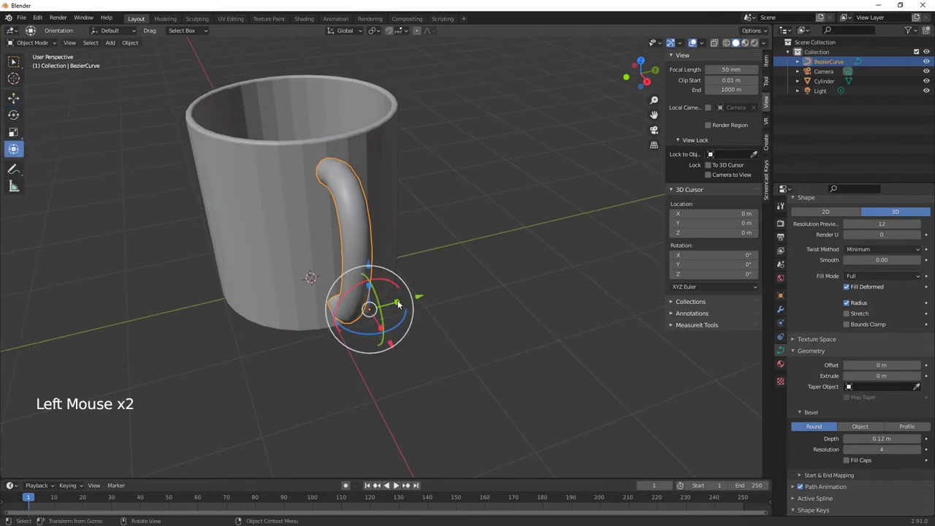
drag(404, 299, 411, 298)
- Reduce the handle curve's bevel depth to 0.08 m
middle_drag(412, 299, 633, 330)
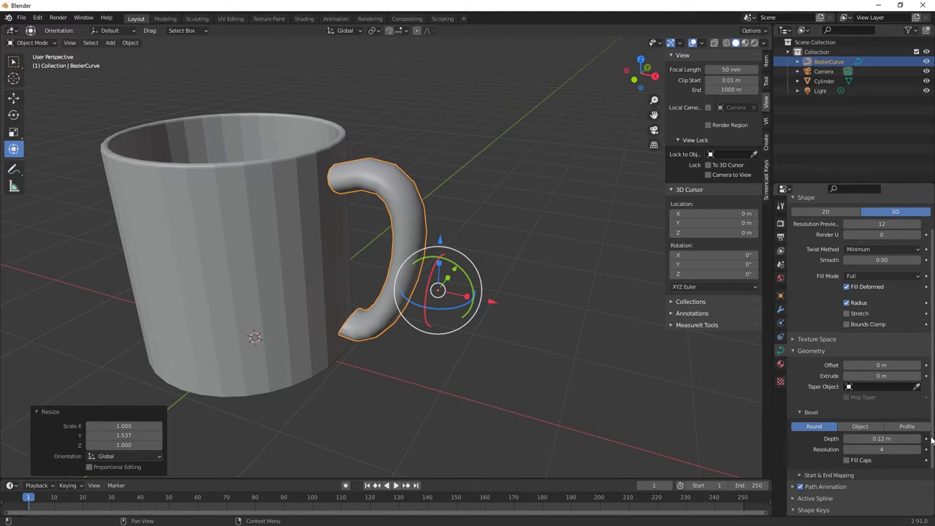
click(882, 438)
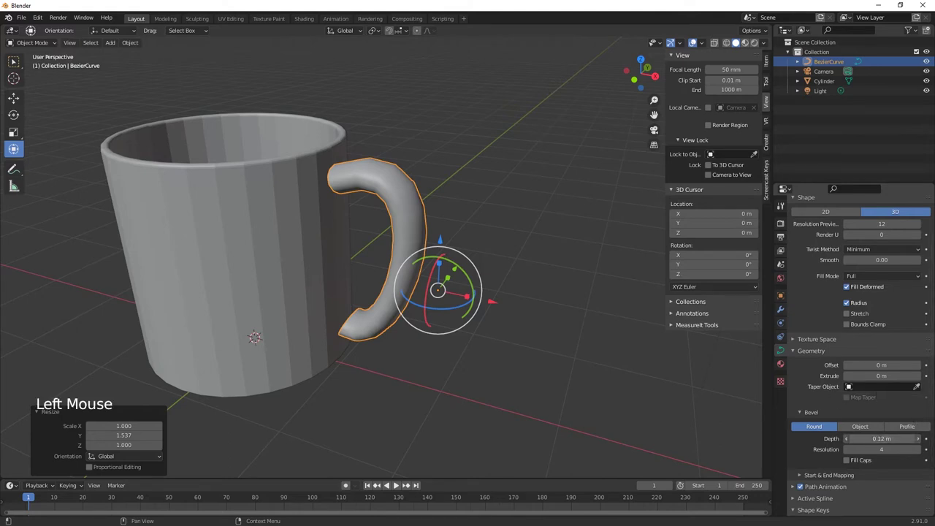
mouse_move(881, 438)
mouse_down()
mouse_move(862, 438)
mouse_move(873, 438)
mouse_up()
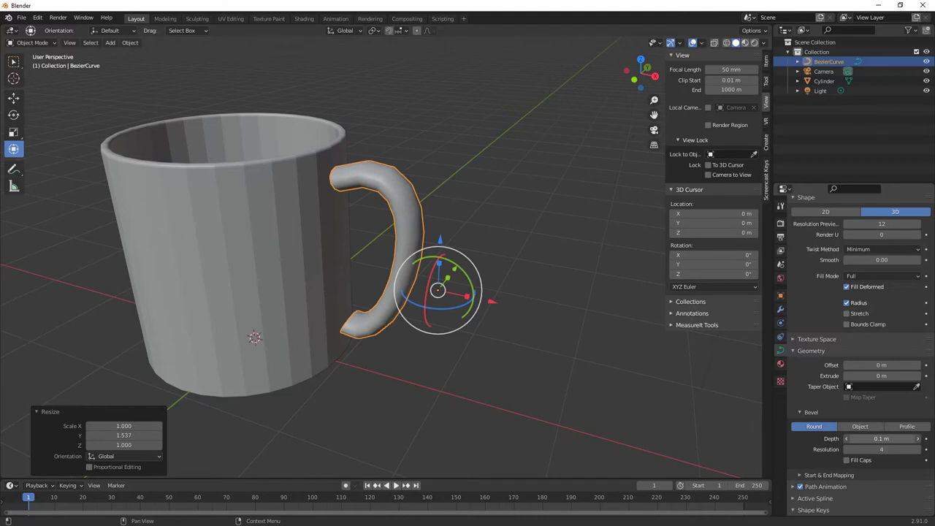
drag(874, 438, 866, 438)
- Scale the handle curve again along Y by about 1.24 to flatten its cross-section
middle_drag(546, 387, 488, 397)
drag(401, 303, 398, 294)
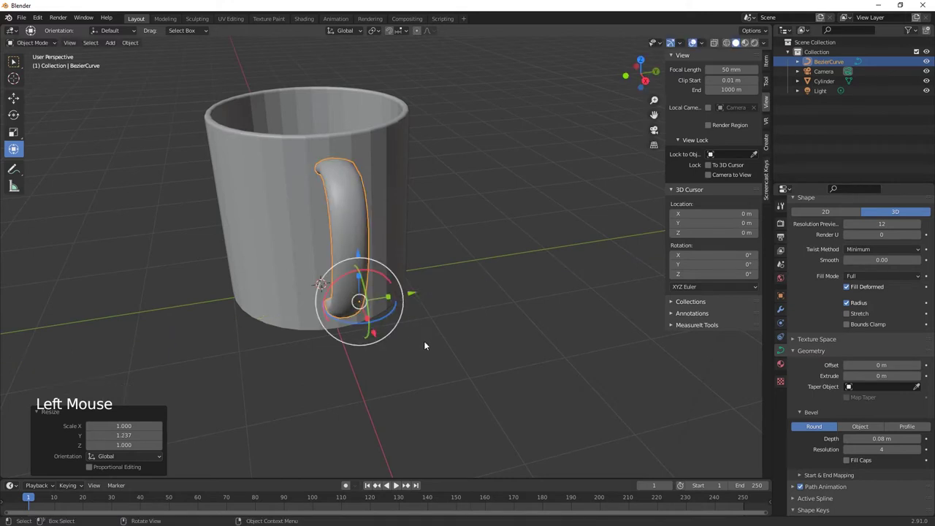
middle_drag(423, 340, 411, 383)
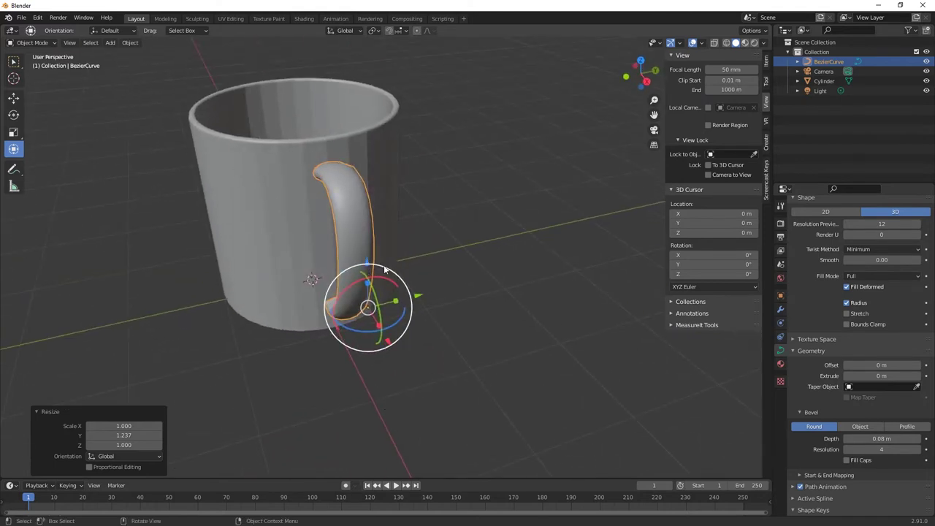
click(132, 43)
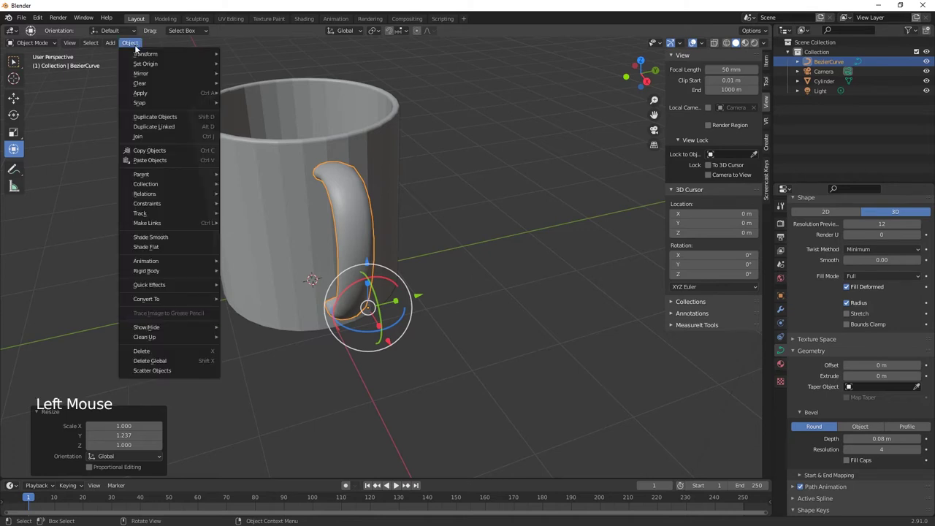
mouse_move(162, 298)
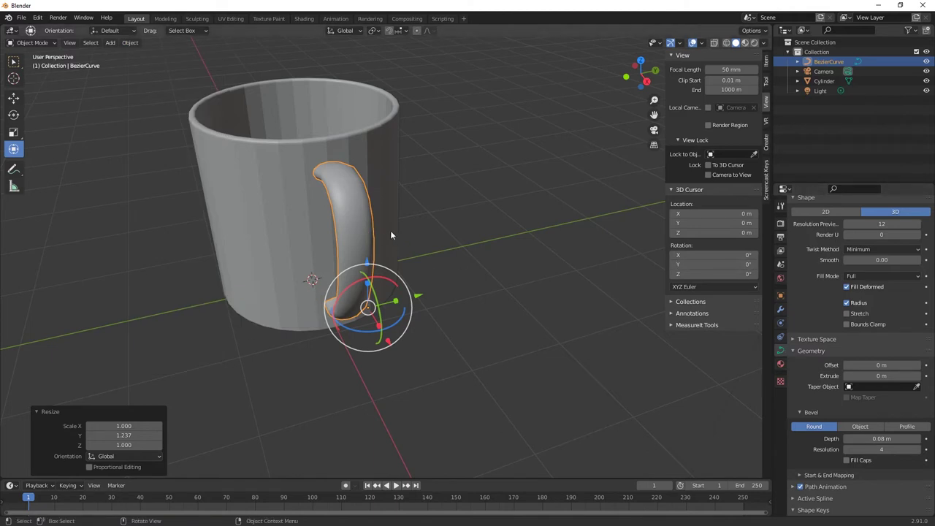
key(Tab)
middle_drag(400, 309, 491, 310)
middle_drag(480, 270, 434, 288)
key(Tab)
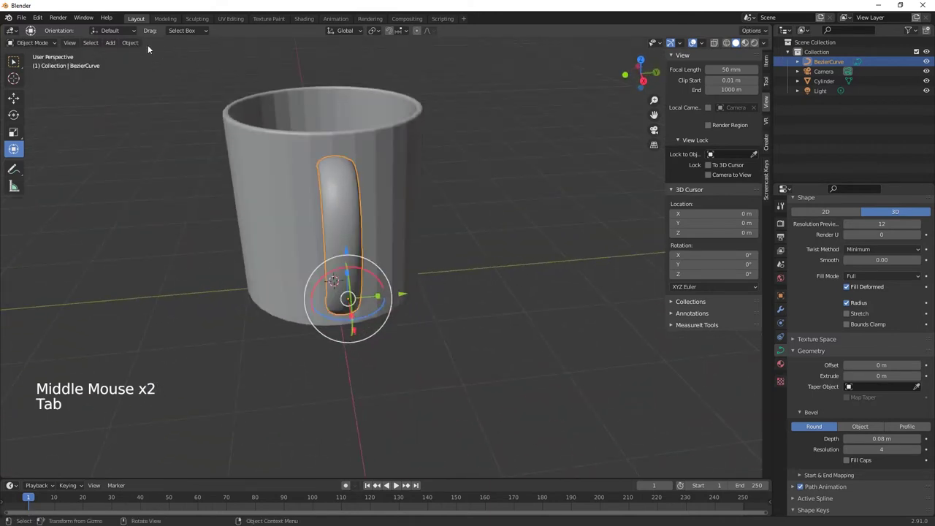
right_click(334, 192)
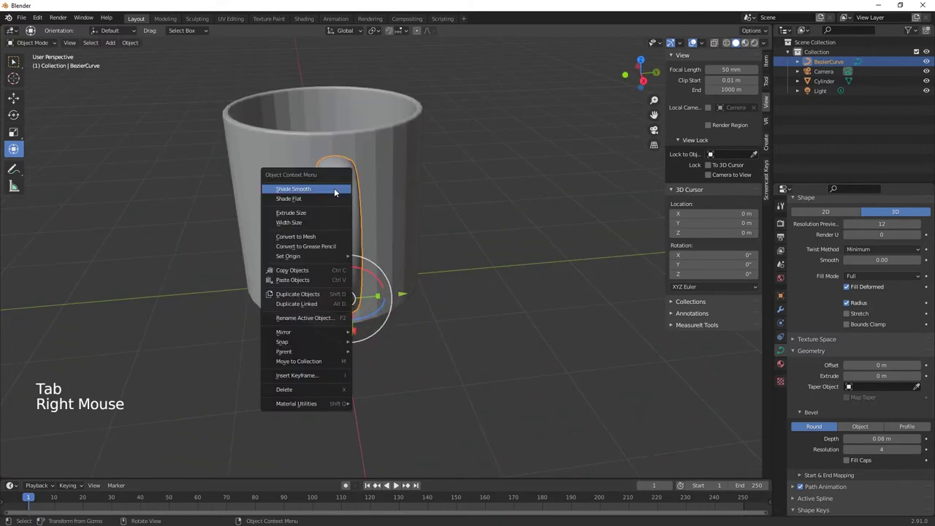
click(333, 188)
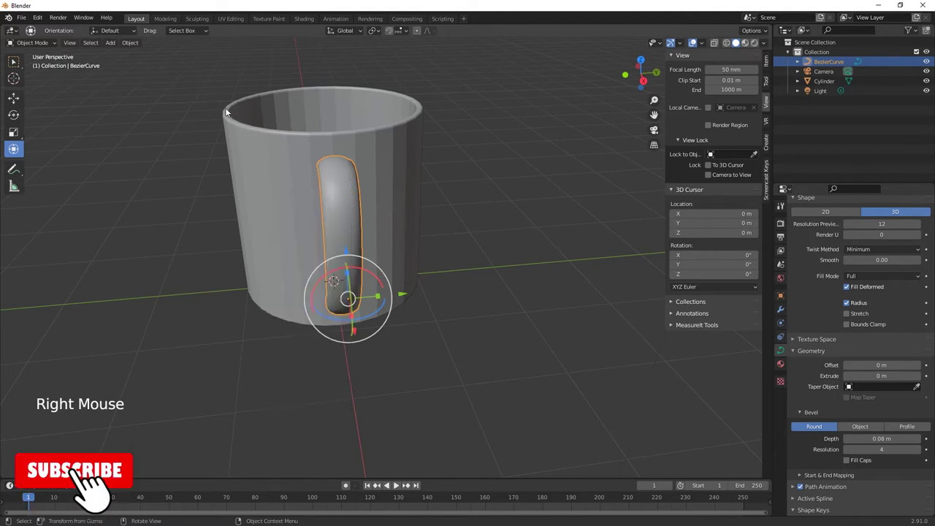
click(131, 44)
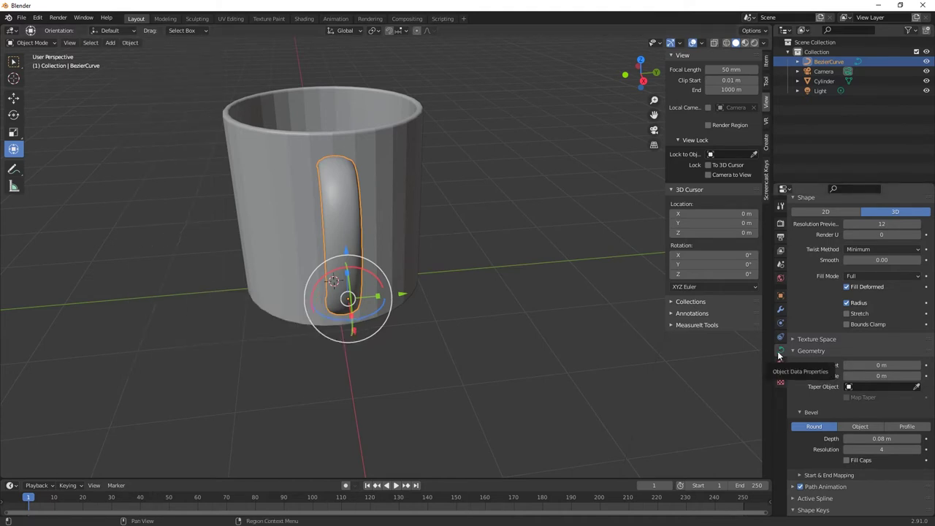
- Try converting the handle curve to a mesh, and undo the conversion
click(130, 42)
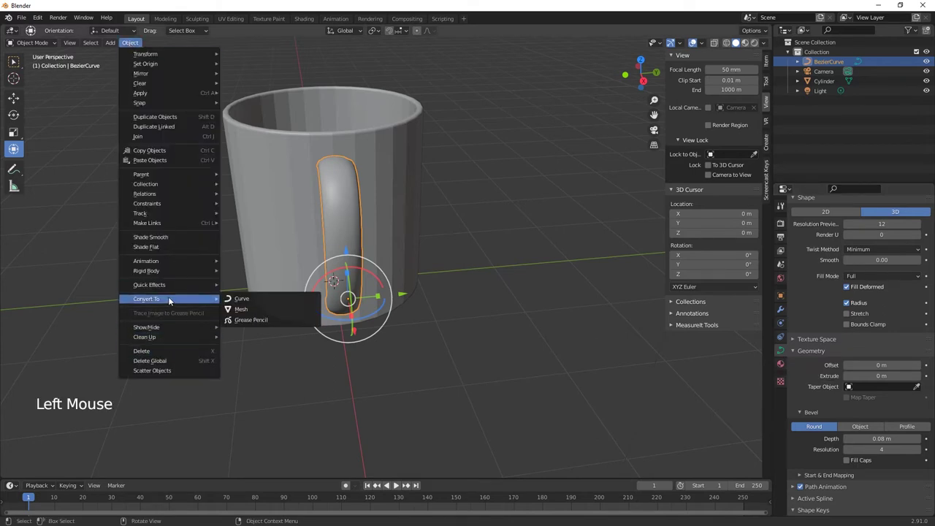
click(246, 309)
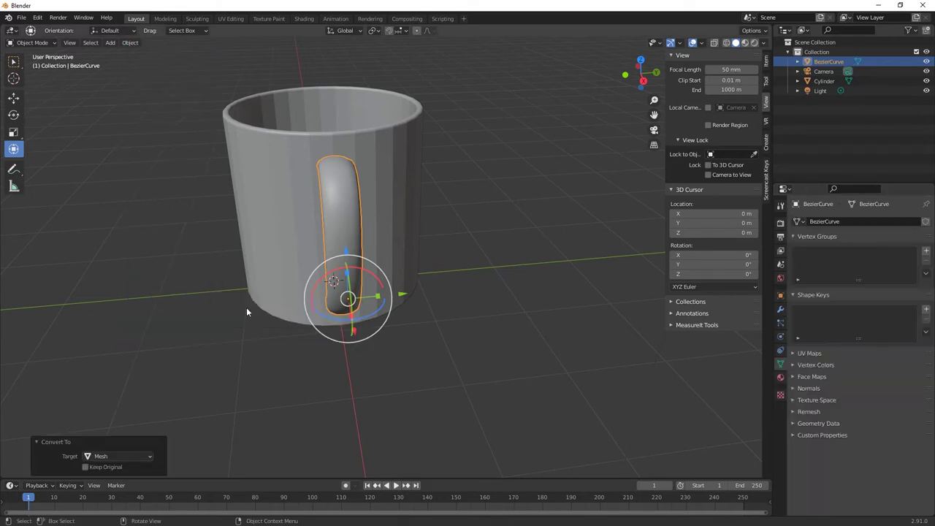
click(697, 342)
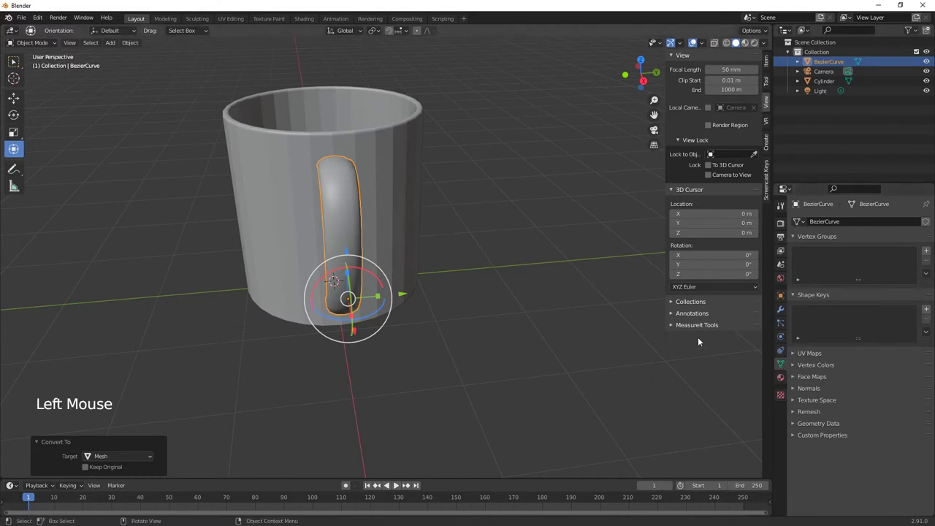
middle_drag(498, 394, 545, 377)
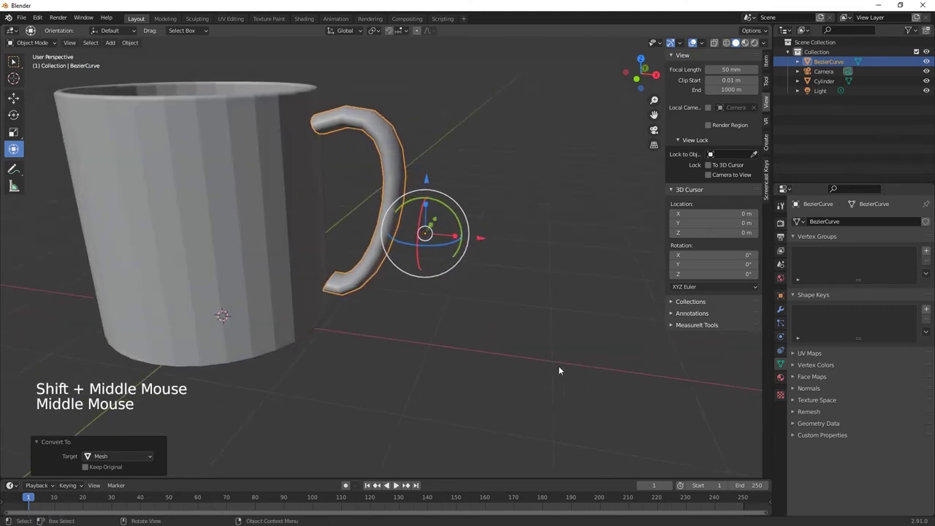
middle_drag(556, 335, 463, 330)
key(ctrl+z)
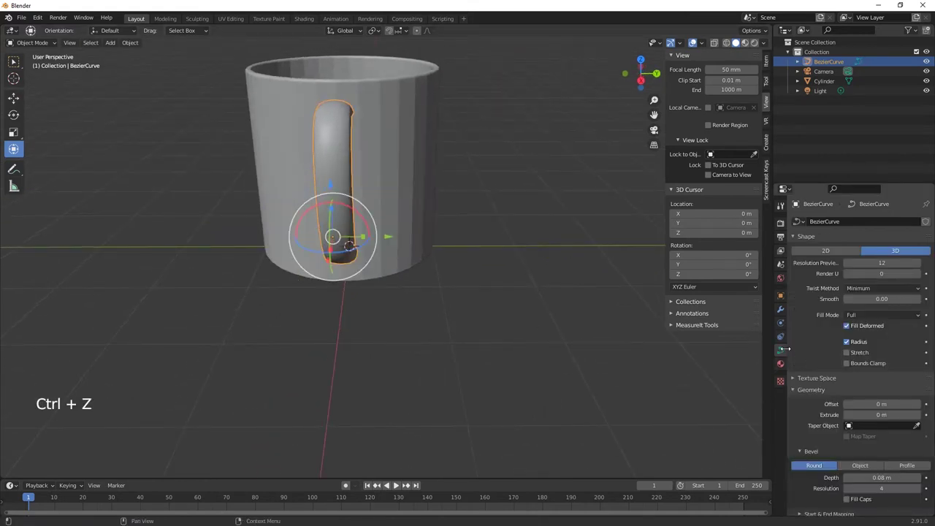
- Convert the handle curve to a mesh and inspect its geometry in Edit Mode
click(130, 42)
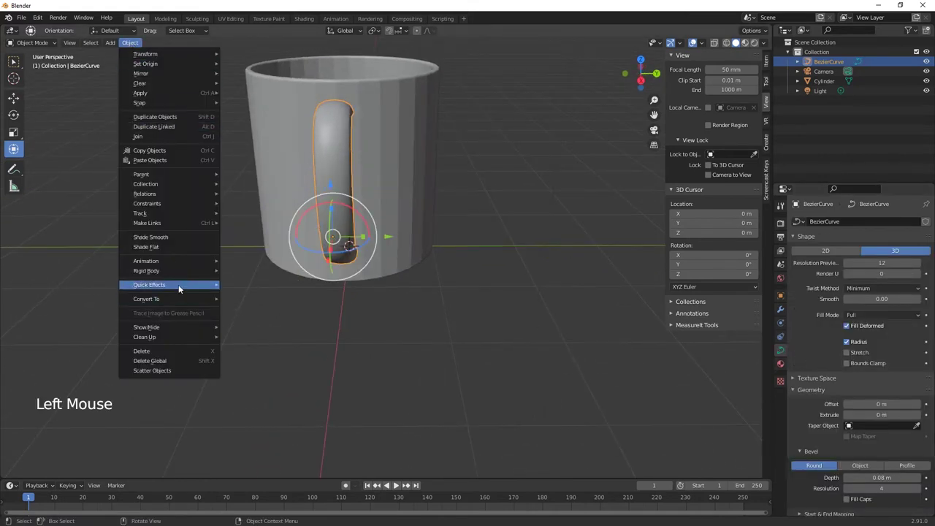
mouse_move(167, 175)
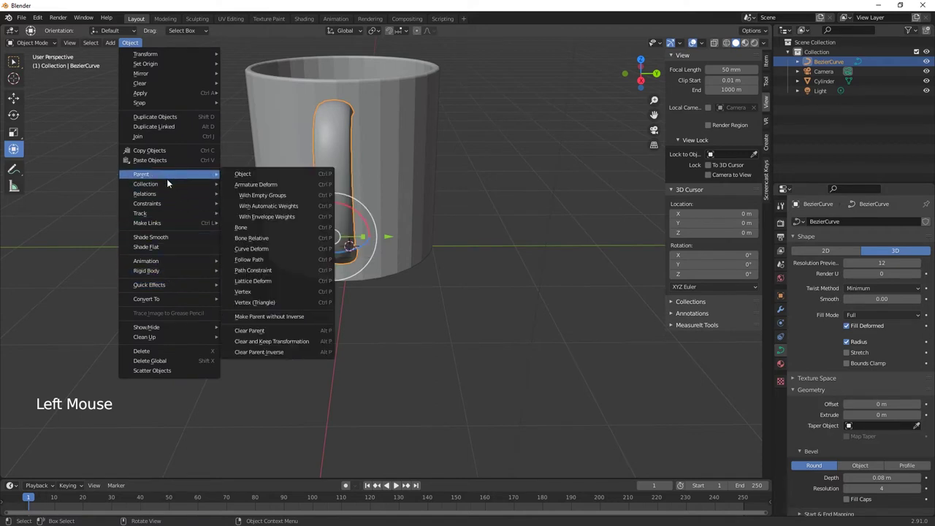
mouse_move(198, 303)
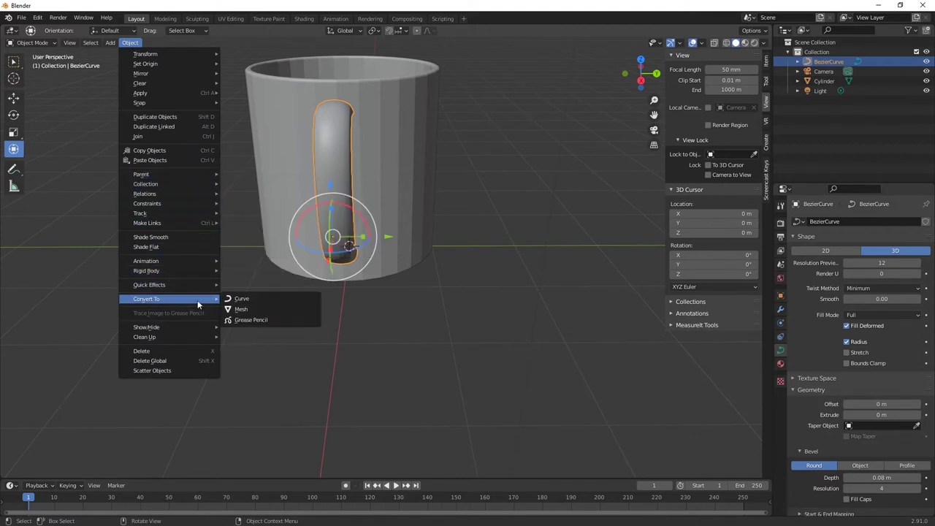
click(241, 309)
middle_drag(251, 314, 399, 366)
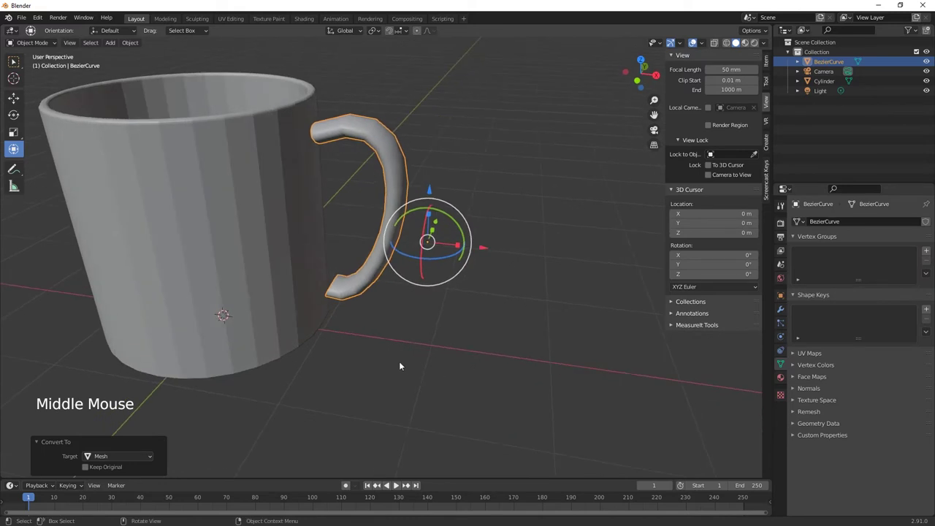
key(Tab)
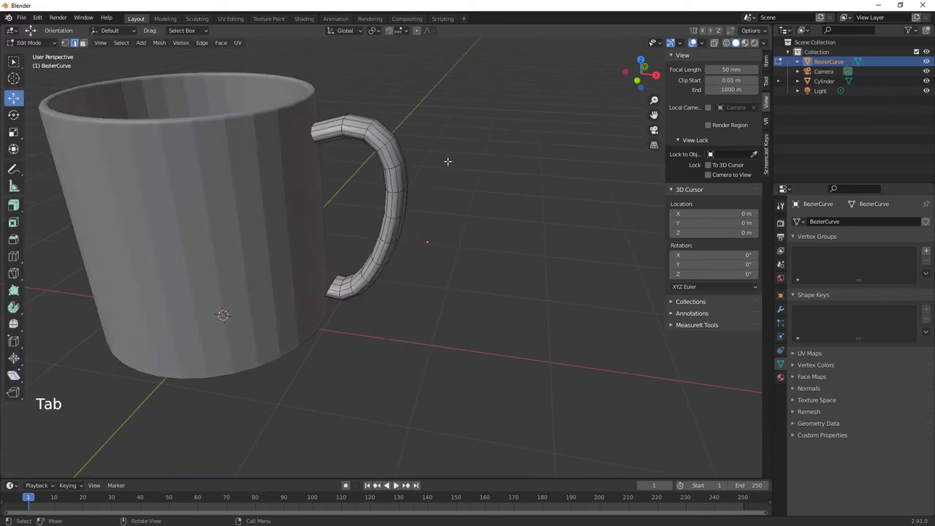
middle_drag(397, 249, 382, 177)
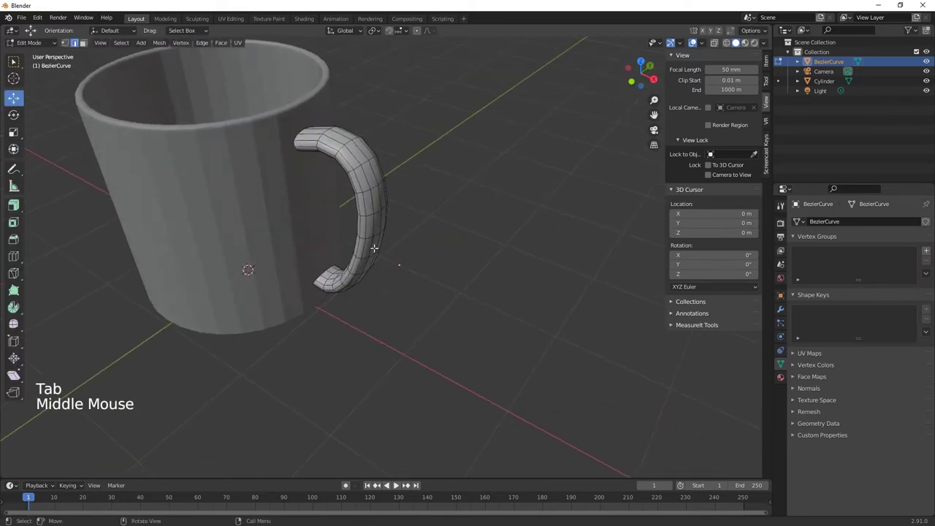
middle_drag(373, 248, 495, 174)
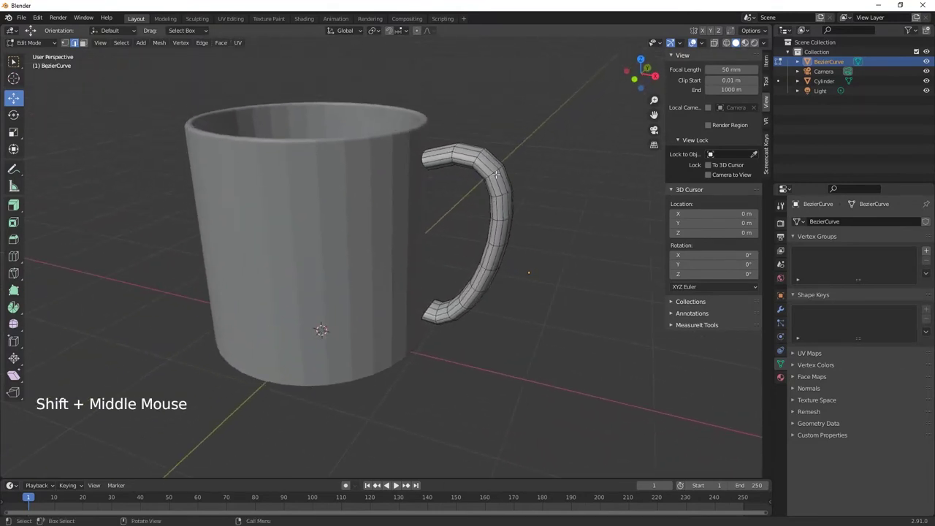
- Join the handle mesh and the mug body into one object in Object Mode, with the body as the active object
key(Tab)
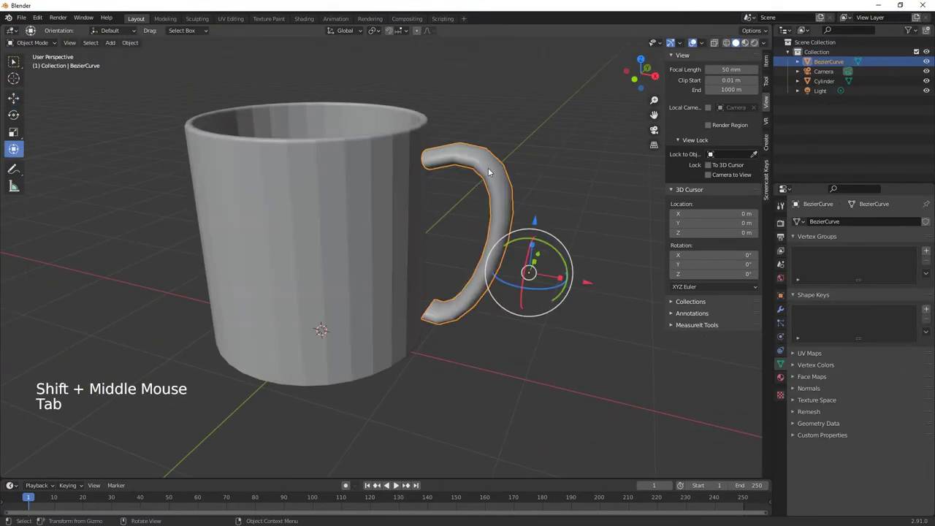
shift+click(361, 175)
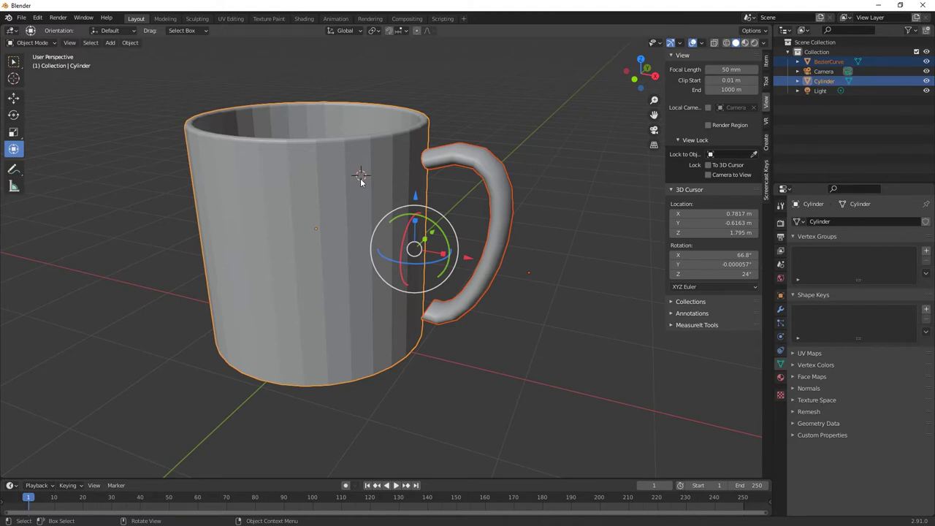
key(ctrl+j)
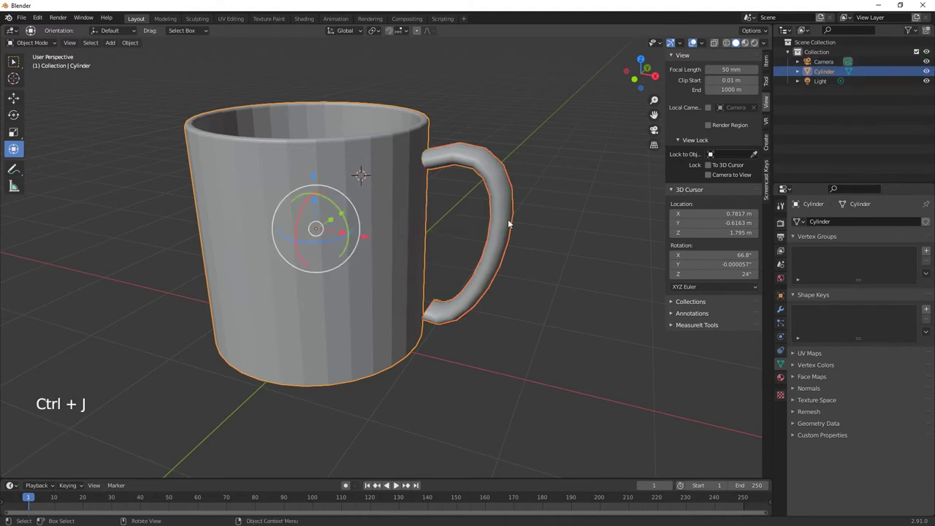
- Examine the joined mug and handle mesh by switching repeatedly between Edit Mode and Object Mode
key(Tab)
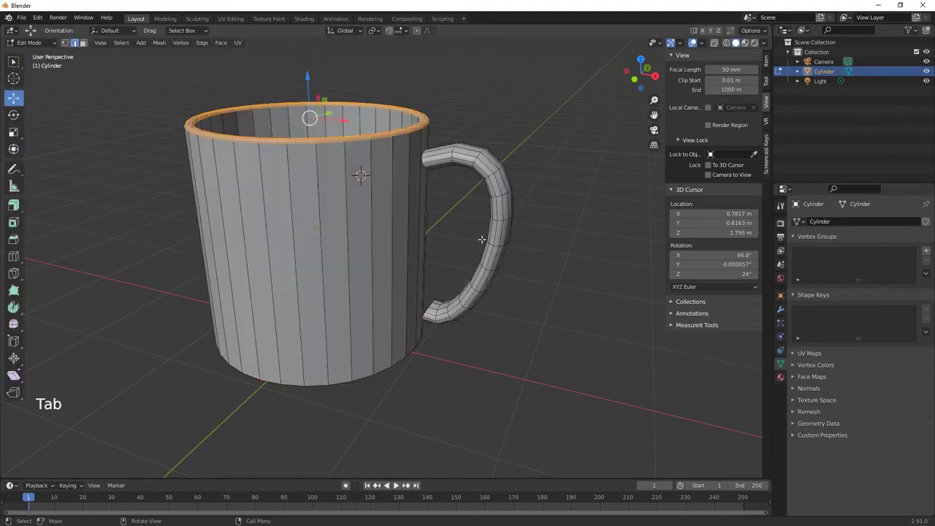
key(Tab)
key(Tab)
key(Tab)
key(Tab)
key(Tab)
key(Tab)
key(Tab)
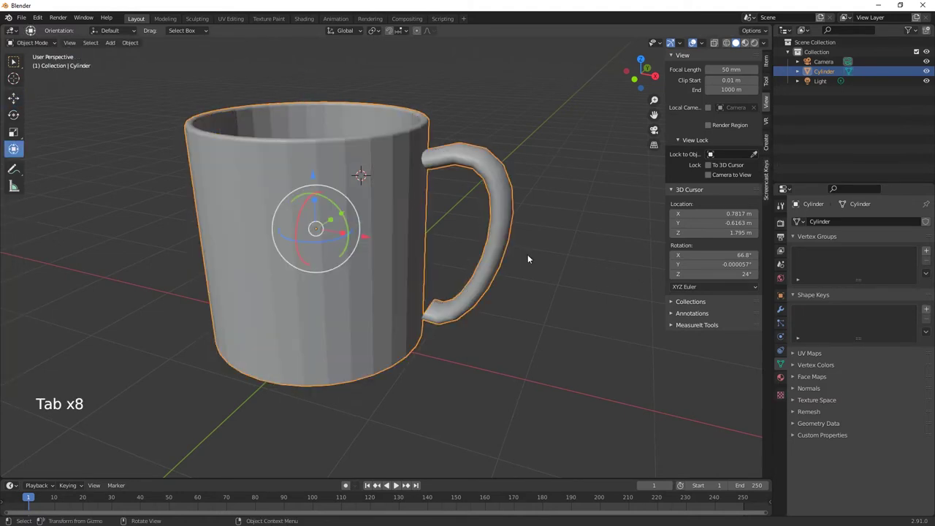
- Try moving the joined mug as a single object, and undo the move
key(g)
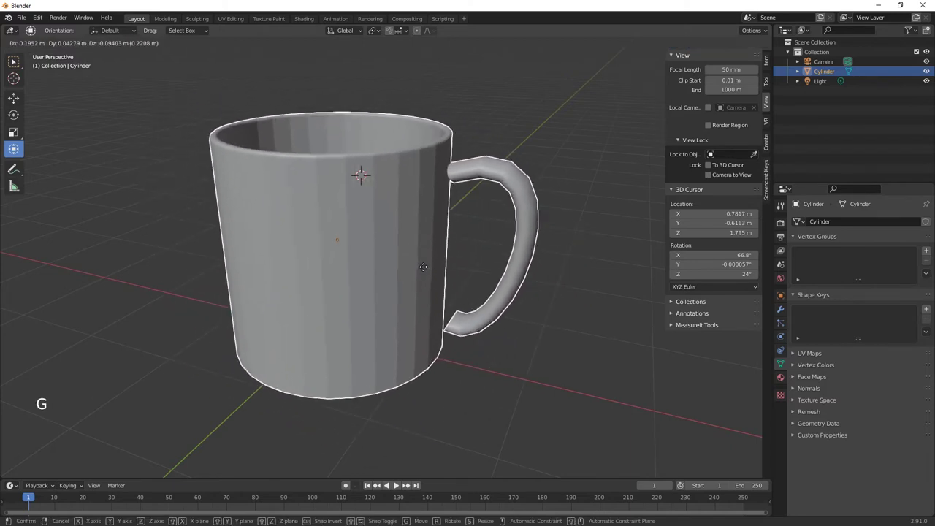
click(457, 285)
key(ctrl+z)
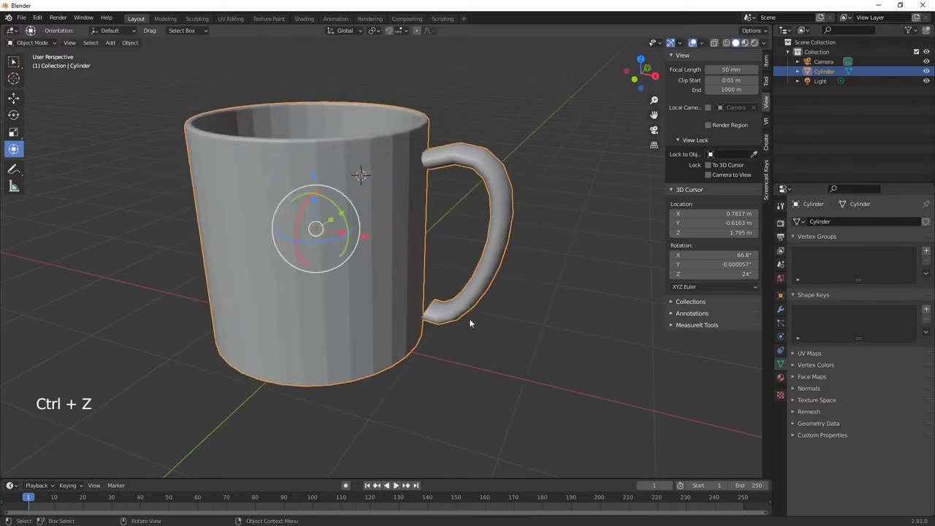
- Select the open edge loop at the handle's upper end in Edit Mode with vertex selection
middle_drag(469, 323, 367, 231)
key(Tab)
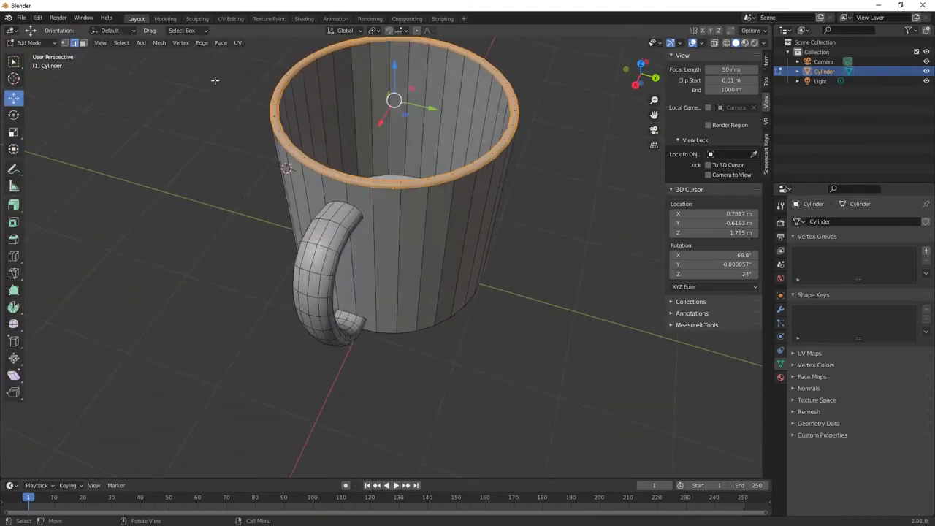
click(65, 43)
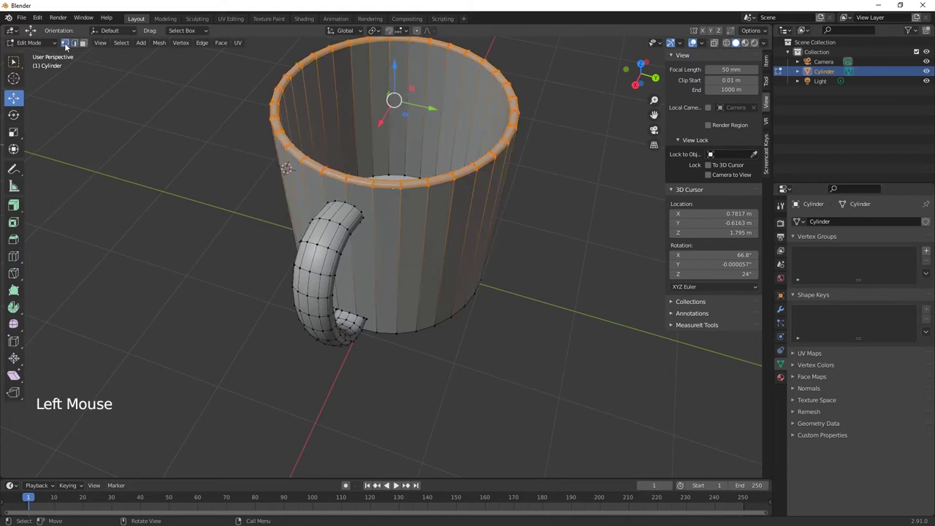
alt+right_click(358, 210)
alt+right_click(357, 209)
alt+click(357, 210)
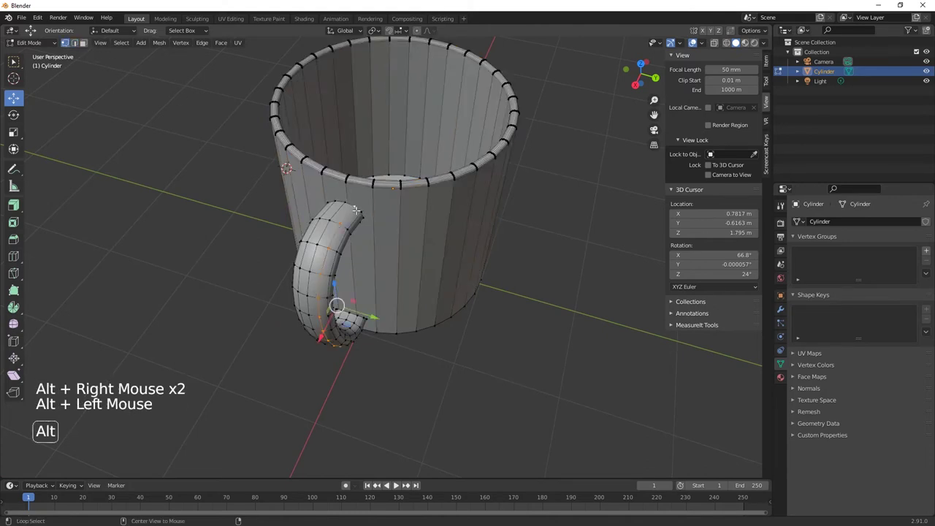
alt+click(356, 208)
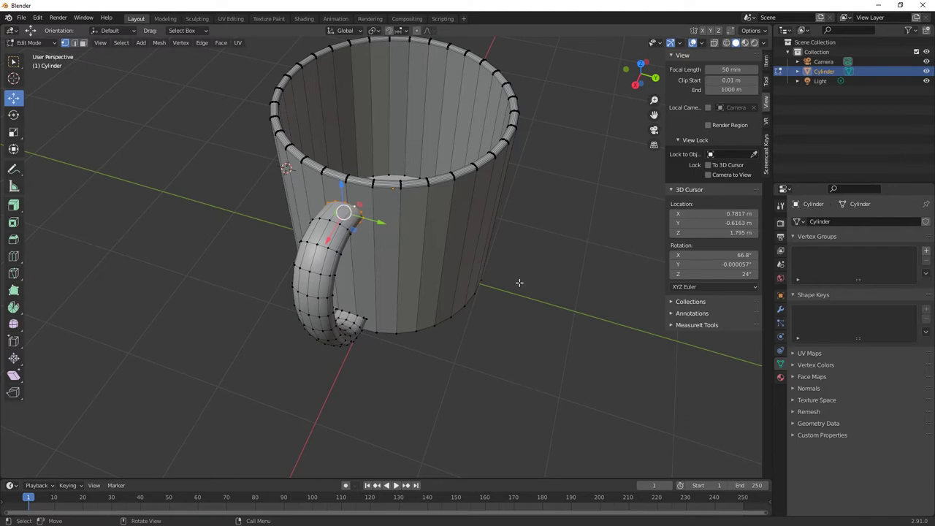
- Turn on the Statistics overlay and reselect the handle's upper end loop to check its vertex count
middle_drag(476, 298, 404, 180)
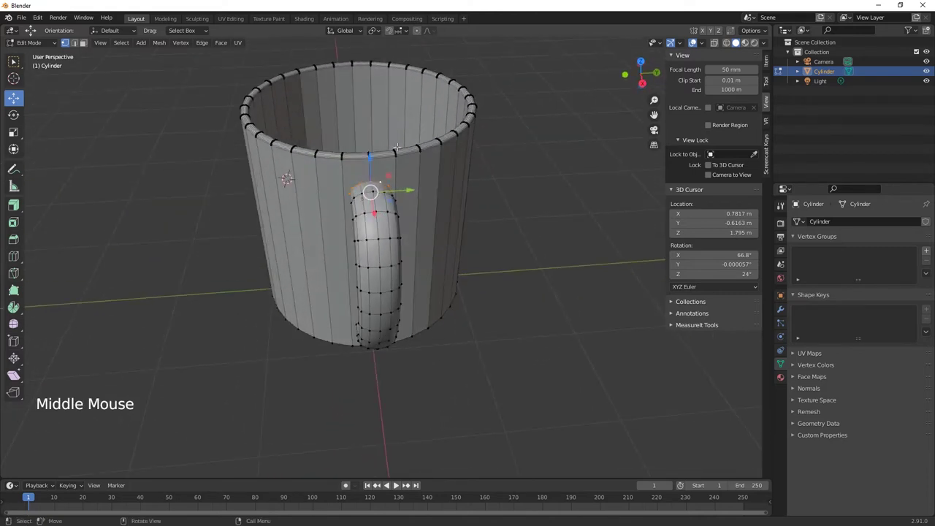
click(679, 43)
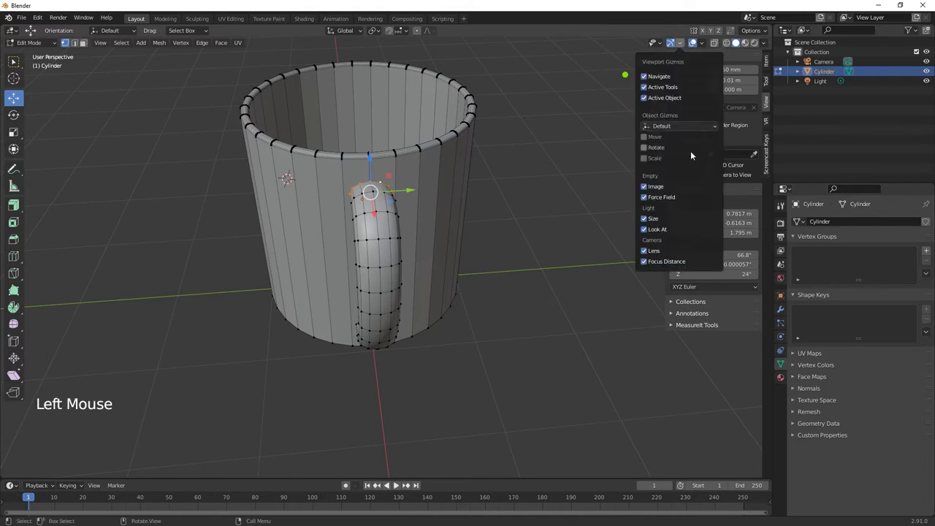
click(701, 42)
click(641, 122)
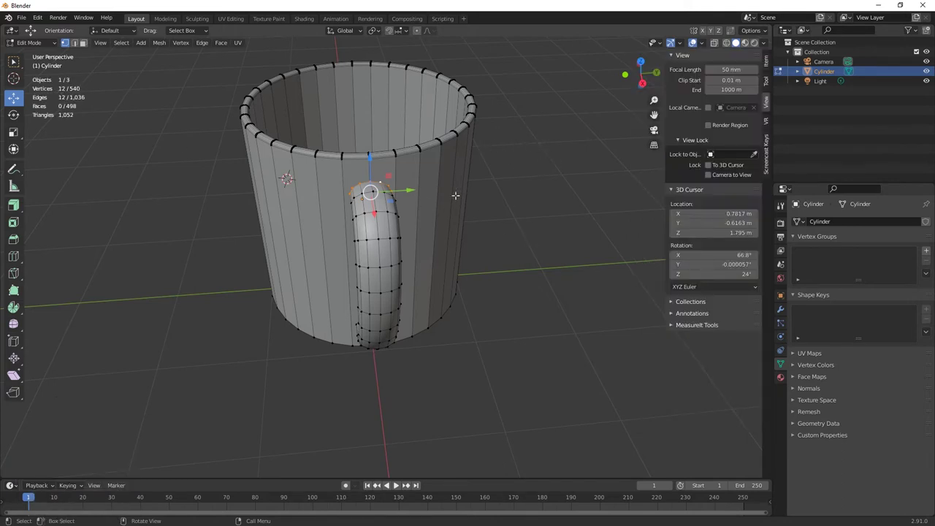
click(381, 184)
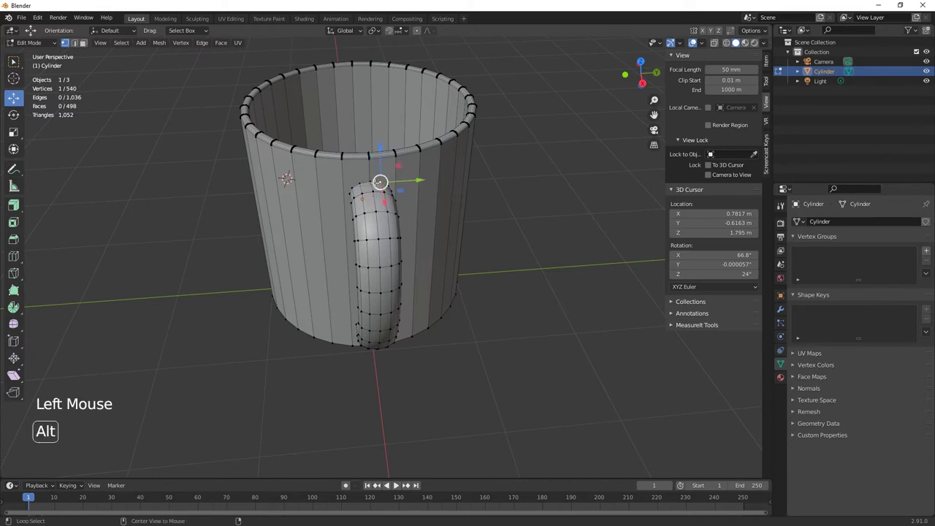
alt+click(372, 191)
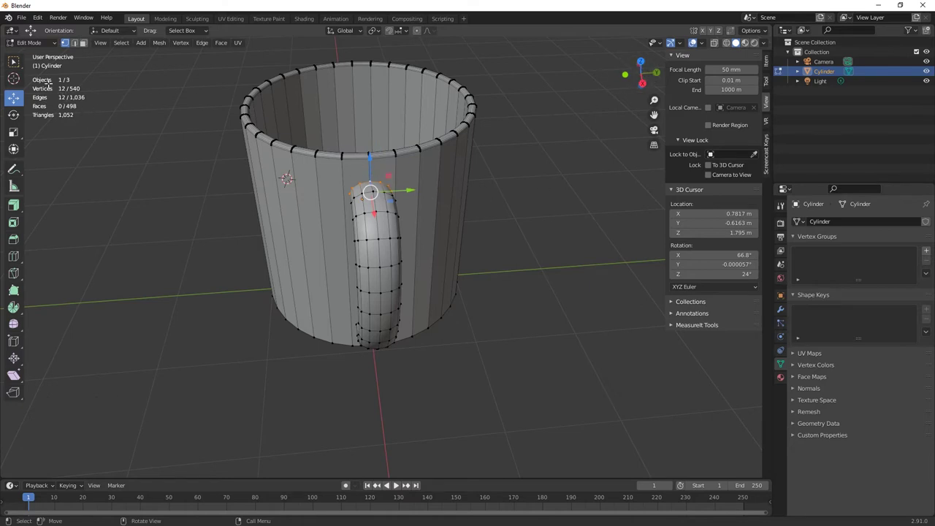
click(702, 43)
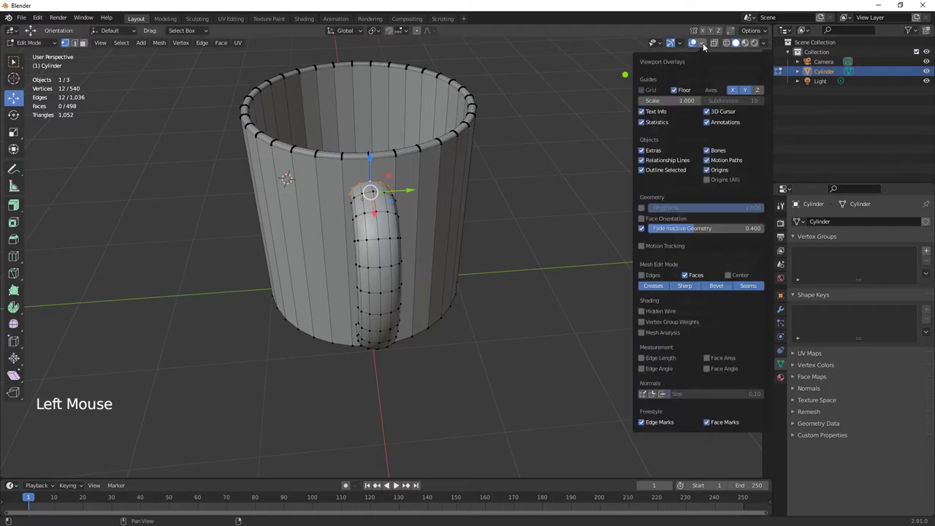
click(642, 122)
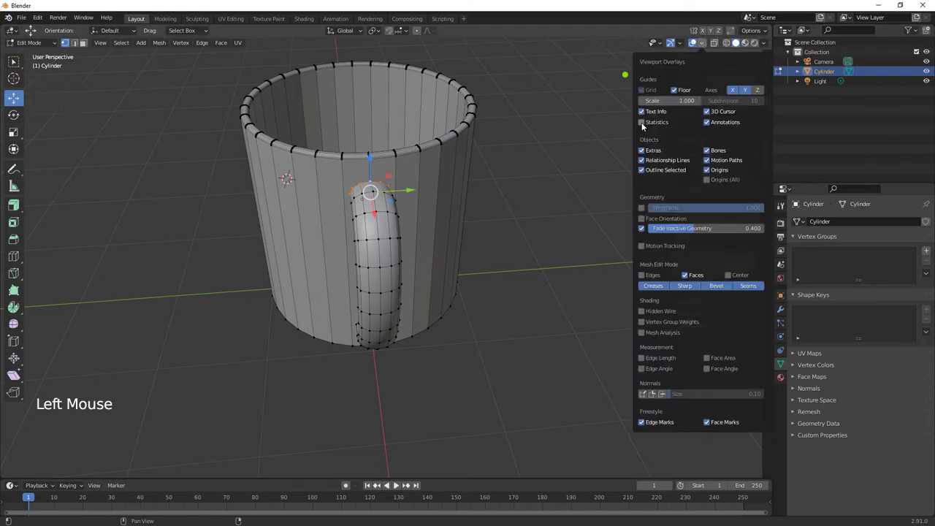
click(641, 122)
click(642, 122)
click(642, 122)
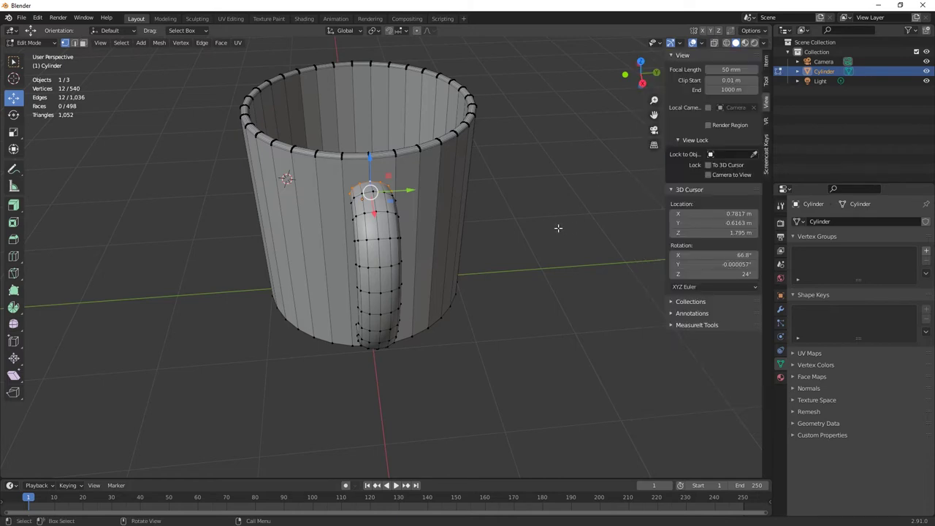
- Add one horizontal loop cut around the mug's outer wall, slid up to just above the handle's upper end at factor -0.856
middle_drag(572, 243, 532, 234)
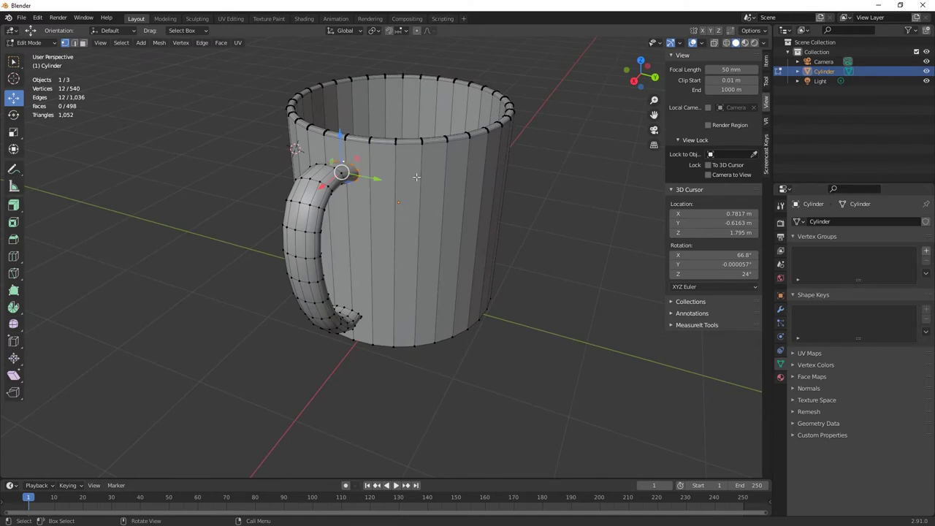
key(ctrl+r)
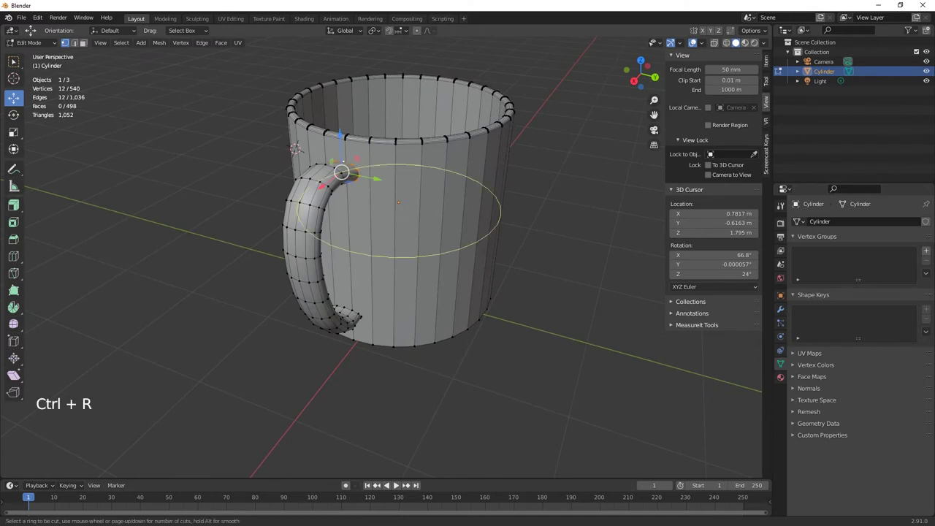
click(387, 241)
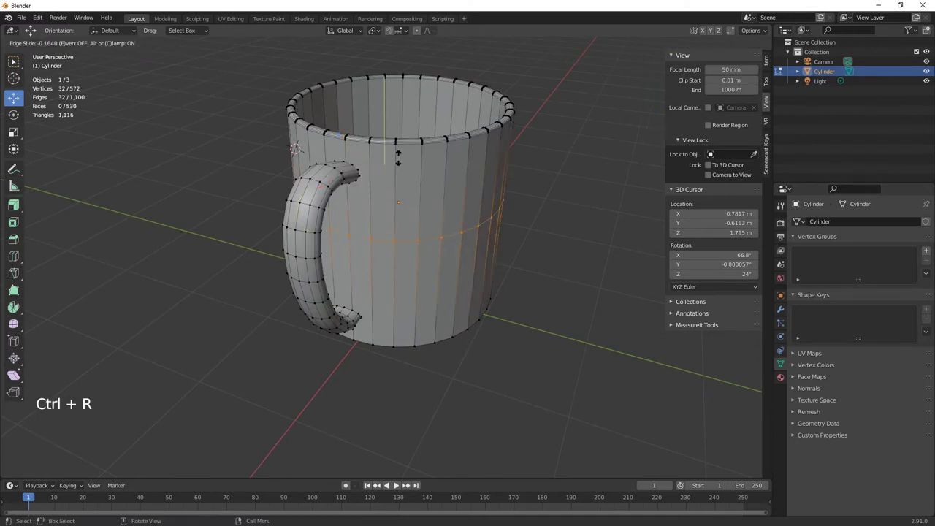
click(399, 89)
- Add a second horizontal loop cut around the outer wall, slid up to just below the handle's upper end at factor -0.704
key(ctrl+r)
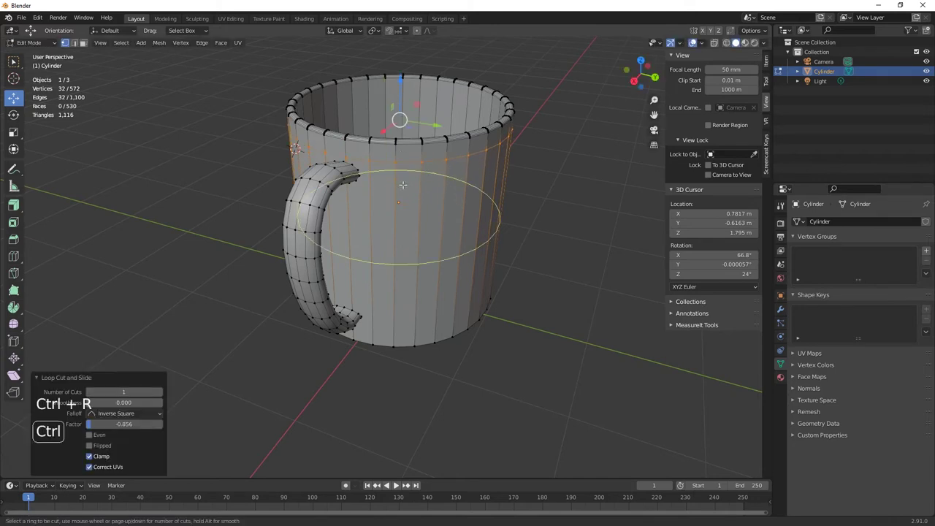
click(402, 170)
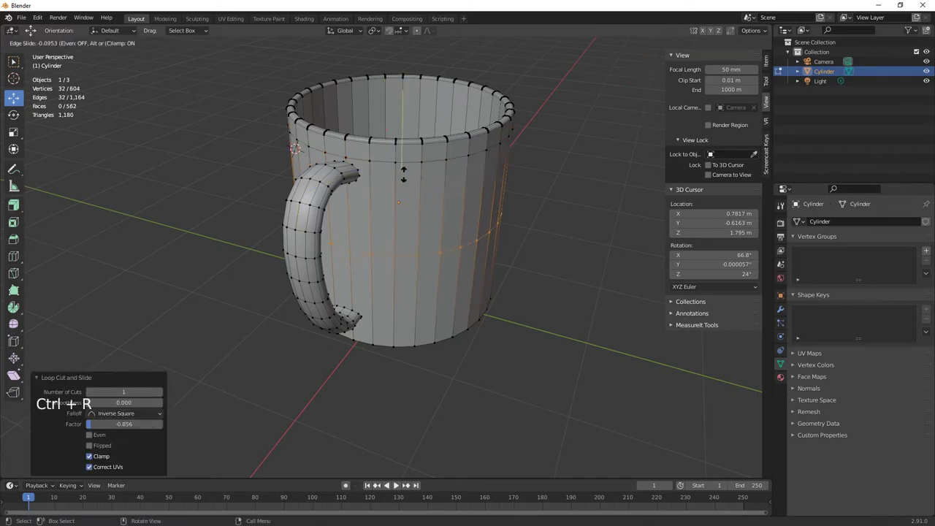
click(409, 133)
middle_drag(409, 133, 494, 182)
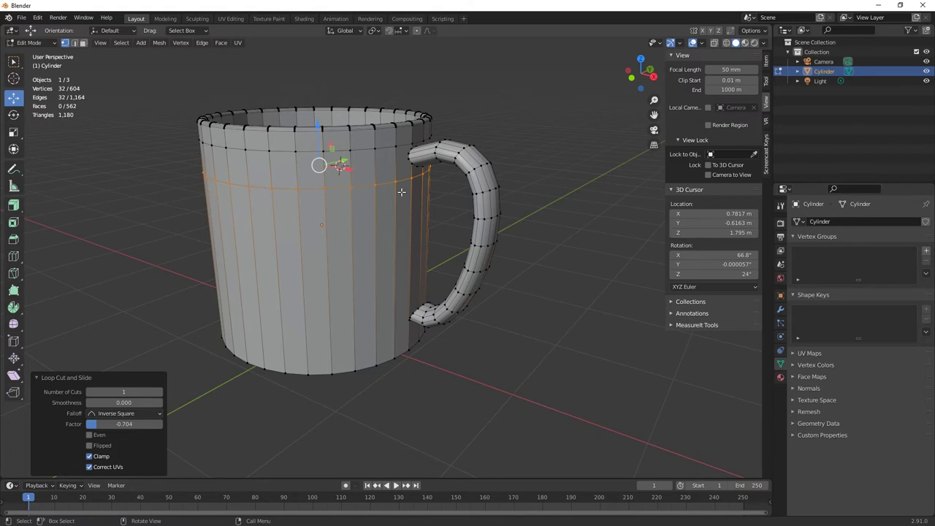
- Add a centred loop cut between the two horizontal loops on the outer wall, with factor 0
key(ctrl)
key(ctrl+r)
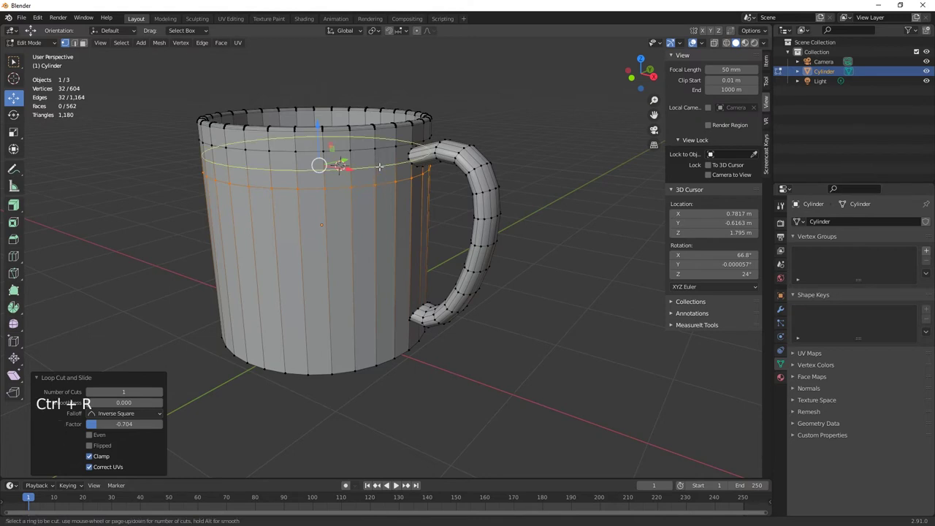
click(378, 166)
click(379, 166)
- Add a loop cut in each of the two gaps between the three upper wall loops, with factors 0.055 and 0
middle_drag(378, 169, 350, 133)
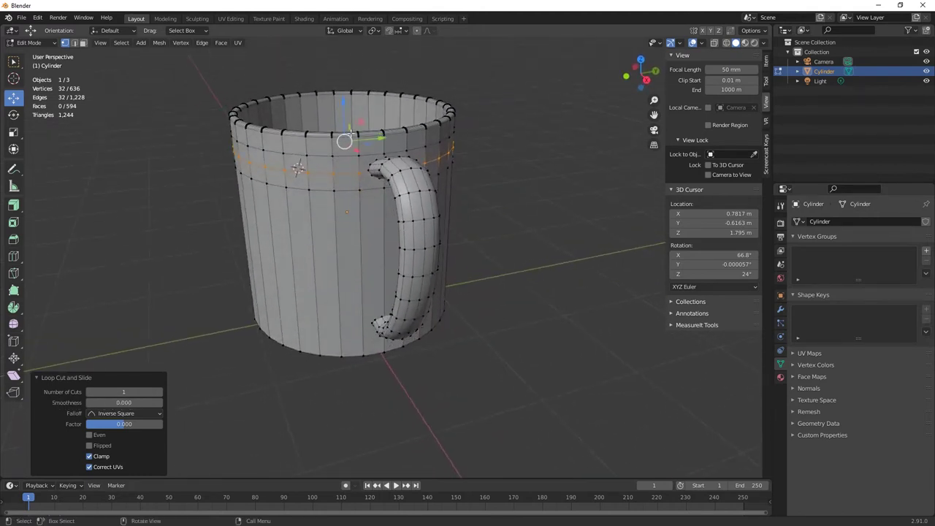
key(ctrl+r)
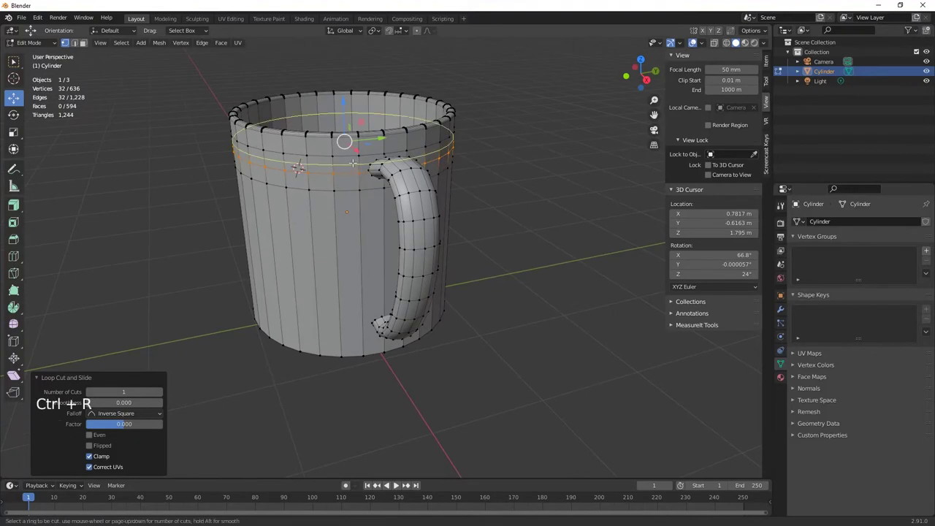
click(352, 167)
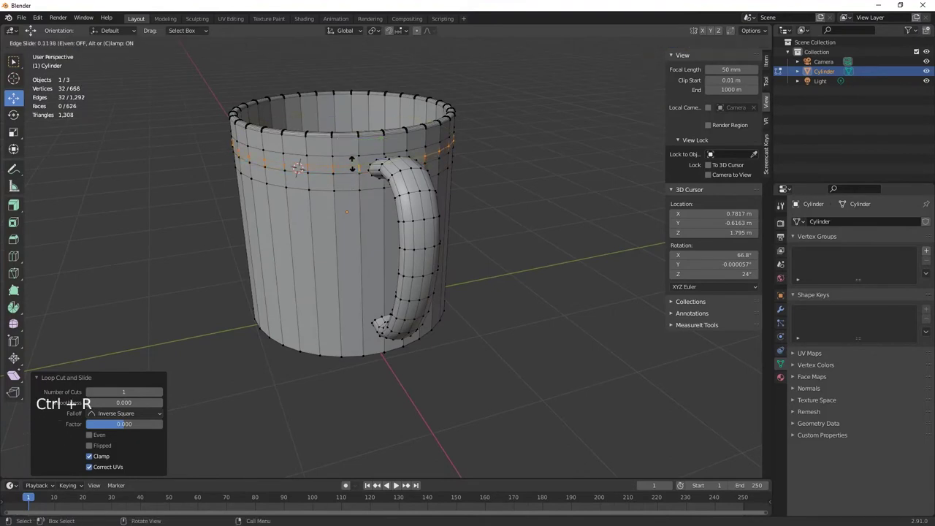
click(351, 179)
key(ctrl+r)
click(354, 179)
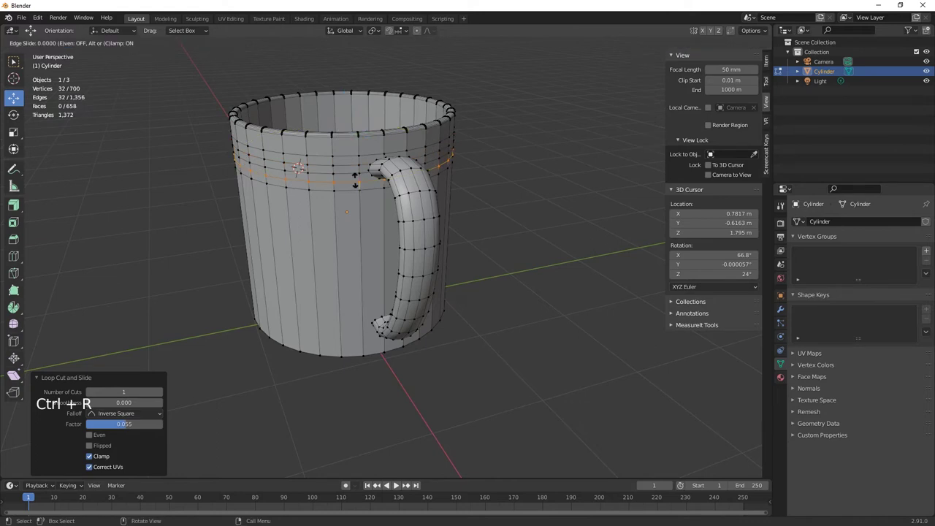
right_click(355, 180)
- Select the outline of wall vertices around the handle's upper end to check its vertex count
mouse_move(367, 216)
middle_down()
mouse_move(311, 223)
mouse_move(372, 217)
middle_up()
right_click(361, 156)
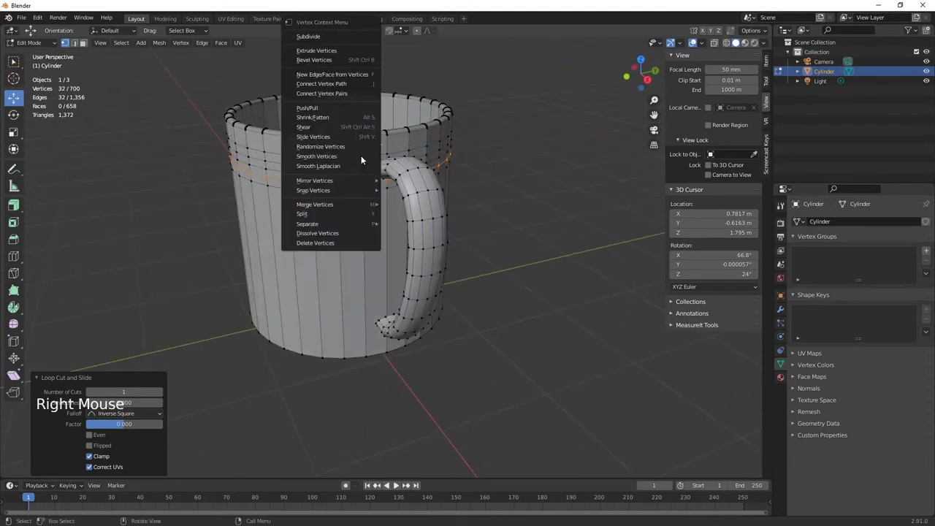
click(384, 153)
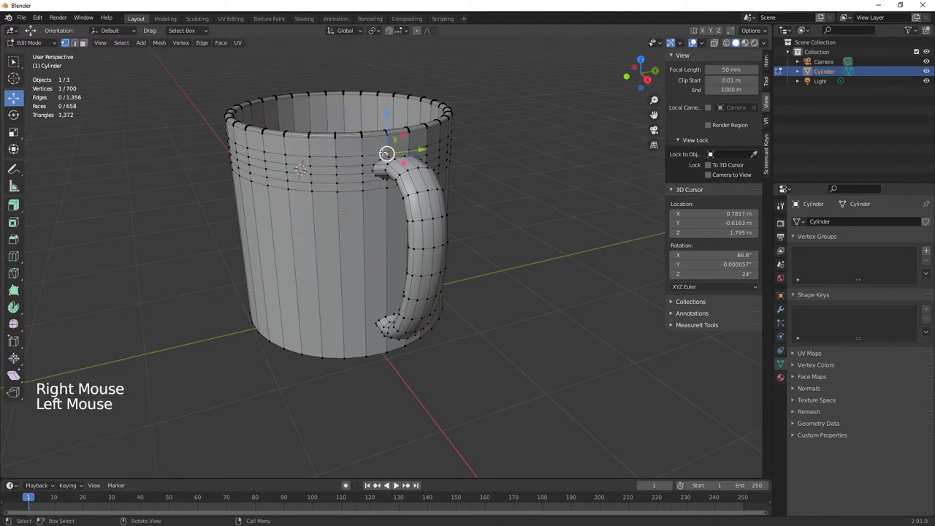
shift+click(375, 153)
shift+click(372, 156)
shift+click(361, 177)
shift+click(363, 168)
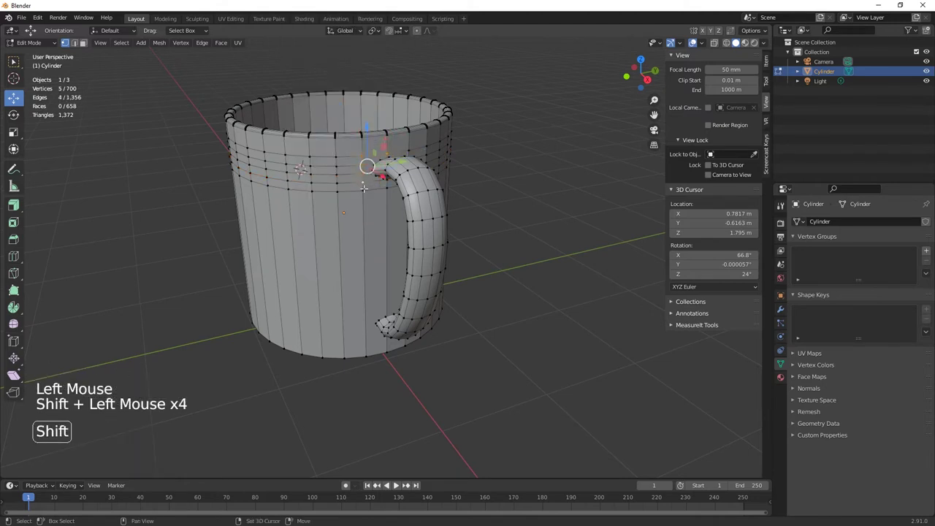
shift+click(365, 187)
shift+click(385, 184)
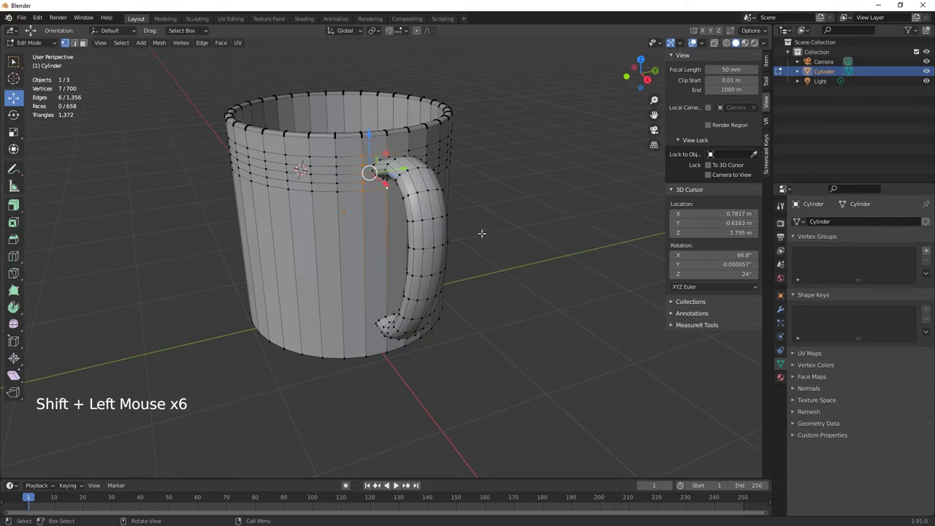
middle_drag(481, 233, 364, 179)
shift+click(363, 177)
shift+click(362, 167)
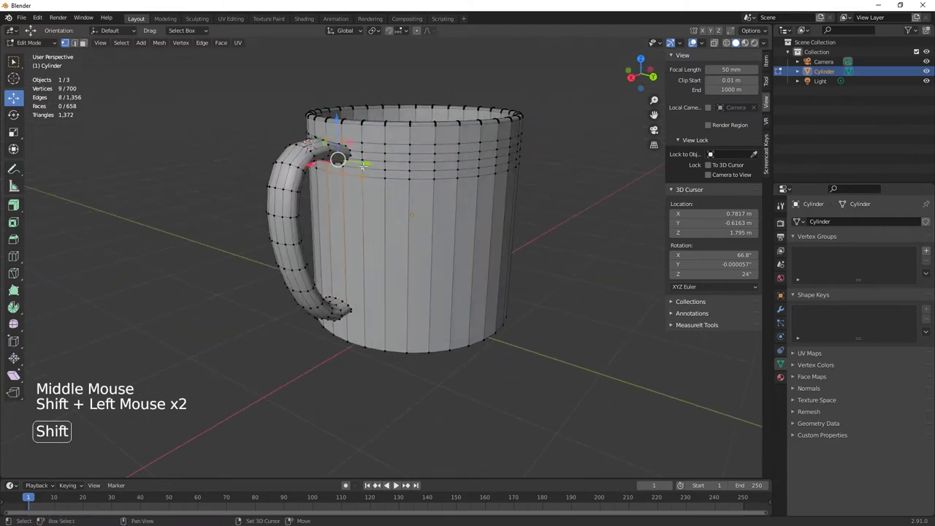
shift+click(343, 143)
shift+click(357, 141)
shift+click(362, 151)
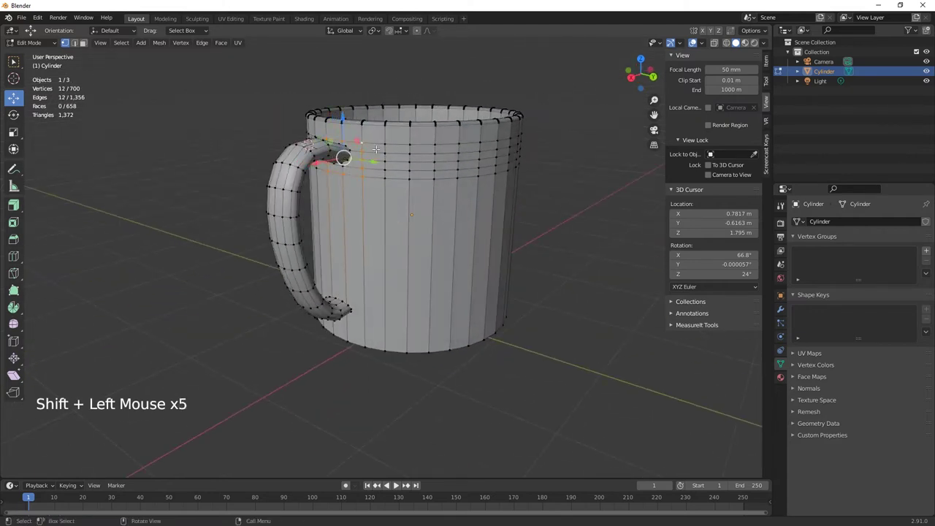
middle_drag(400, 218, 416, 192)
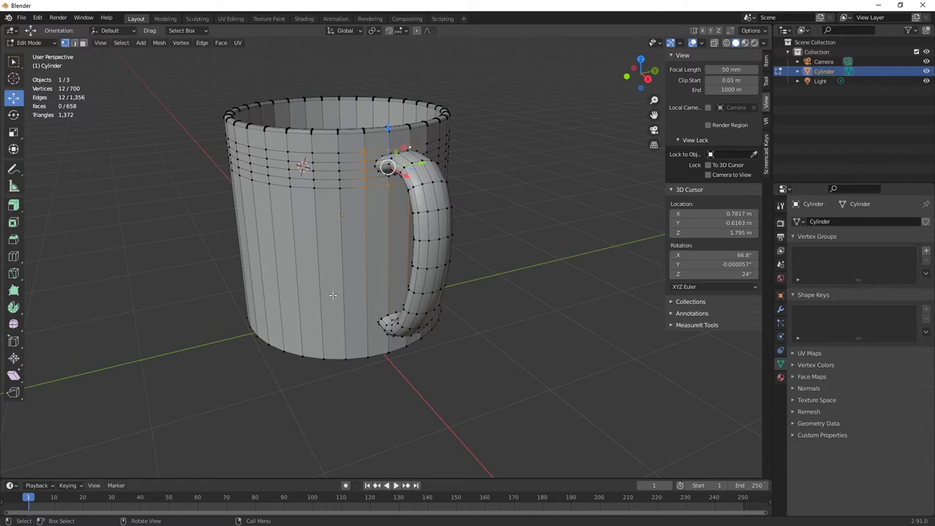
- Add five horizontal loop cuts around the outer wall below the upper band of loops, with factor 0.024
key(ctrl+r)
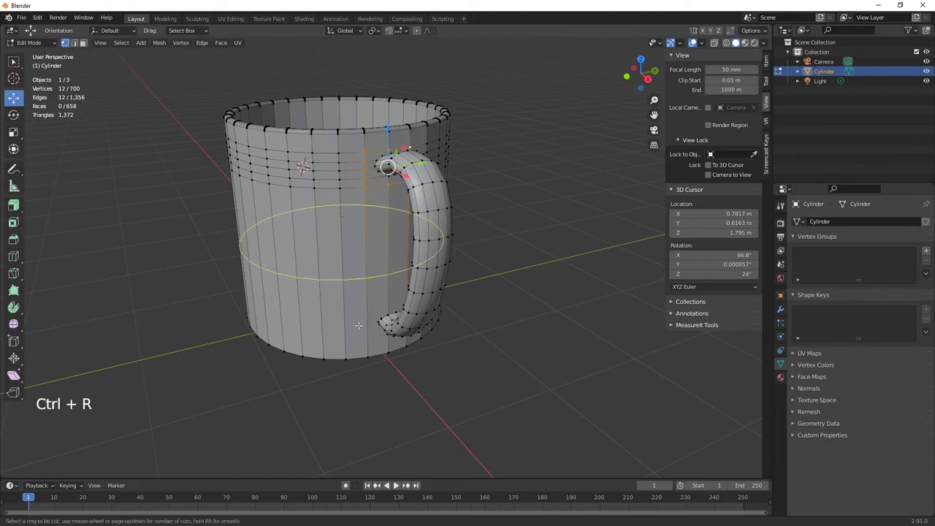
scroll(358, 326, up, 1)
scroll(358, 325, up, 3)
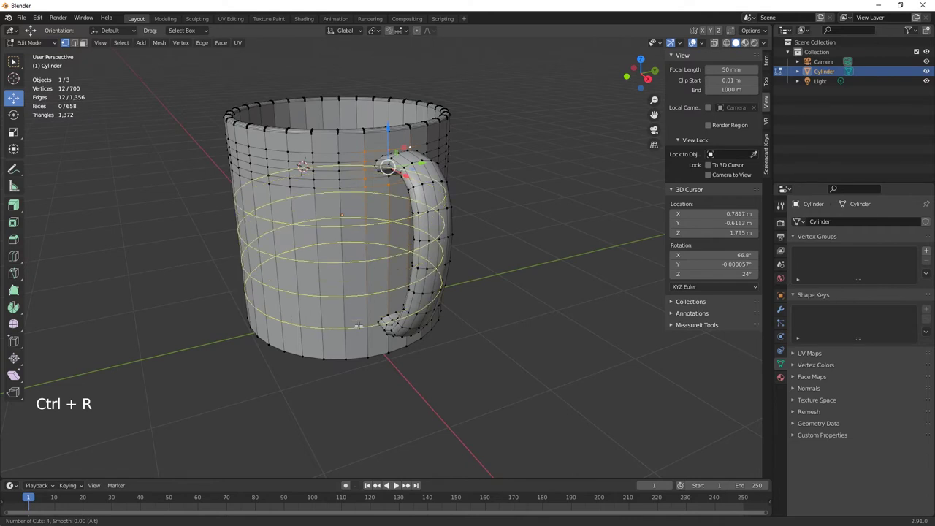
drag(358, 326, 351, 326)
middle_drag(351, 326, 388, 320)
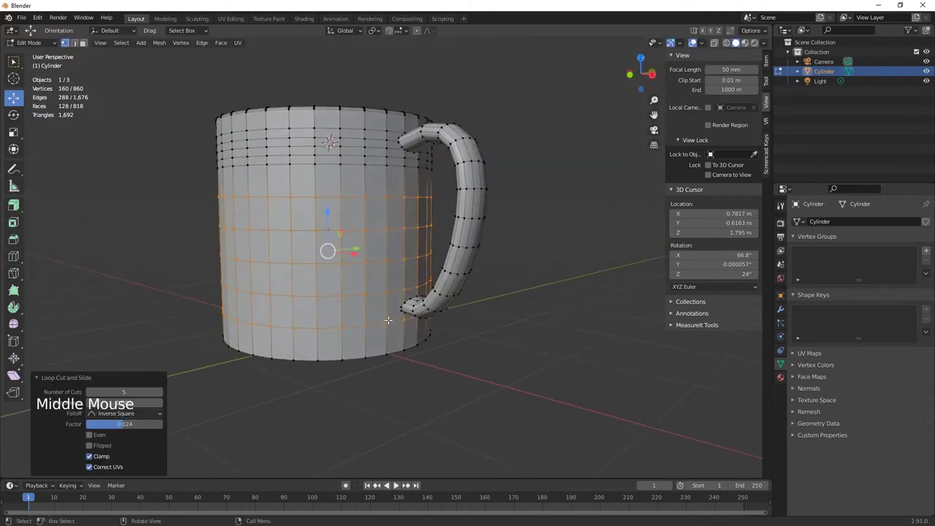
- Lower the fourth and third of the five new loops to the handle's lower end, moving the third -0.37894 m in Z
alt+right_click(374, 295)
alt+click(374, 295)
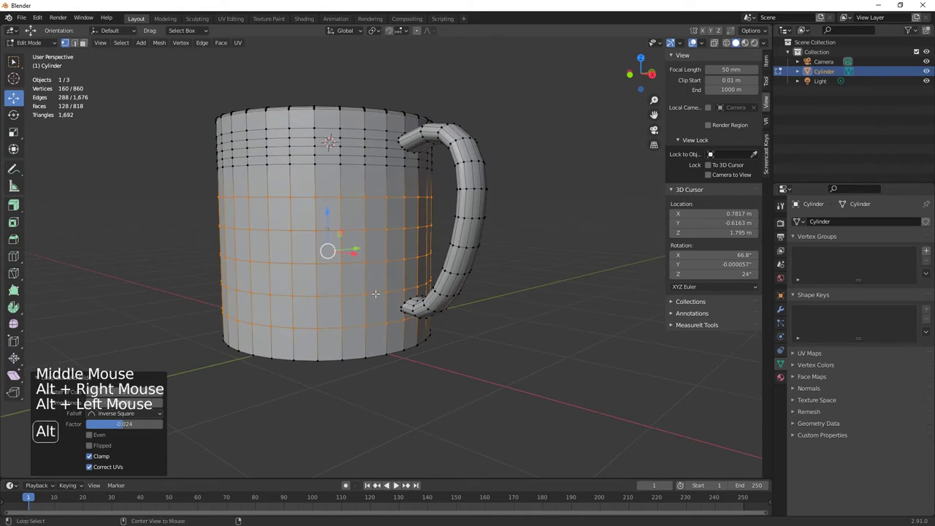
drag(328, 237, 327, 259)
alt+click(372, 255)
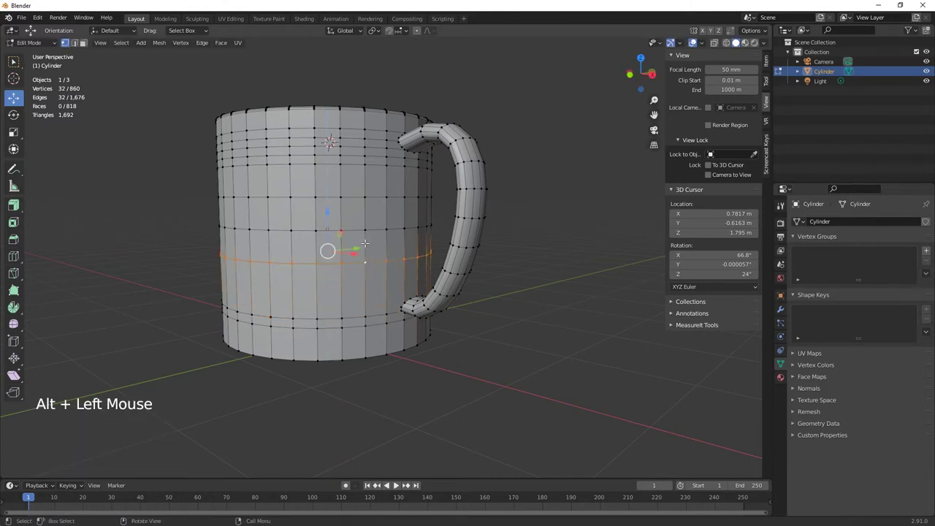
drag(327, 213, 328, 254)
- Lower the two uppermost new loops to complete the band around the handle's lower end, moving the topmost one -0.77102 m in Z
alt+click(346, 210)
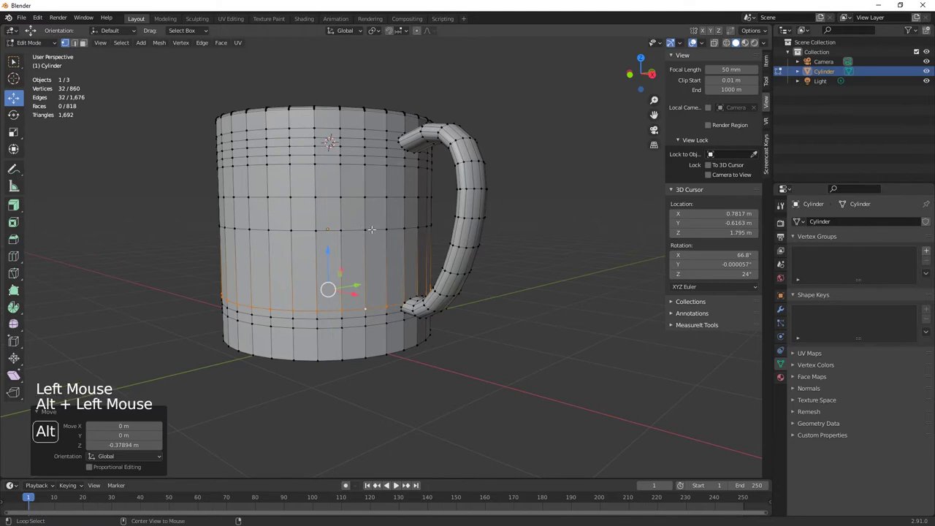
drag(327, 186, 325, 248)
alt+click(338, 191)
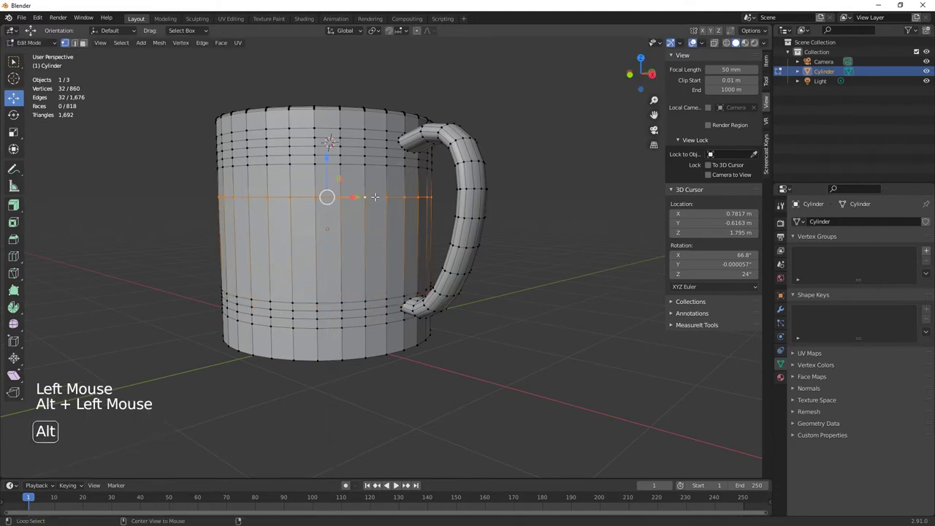
drag(326, 158, 327, 243)
- Delete the block of eight outer-wall faces behind the handle's upper end, using face selection
middle_drag(416, 359, 373, 363)
middle_drag(437, 342, 427, 246)
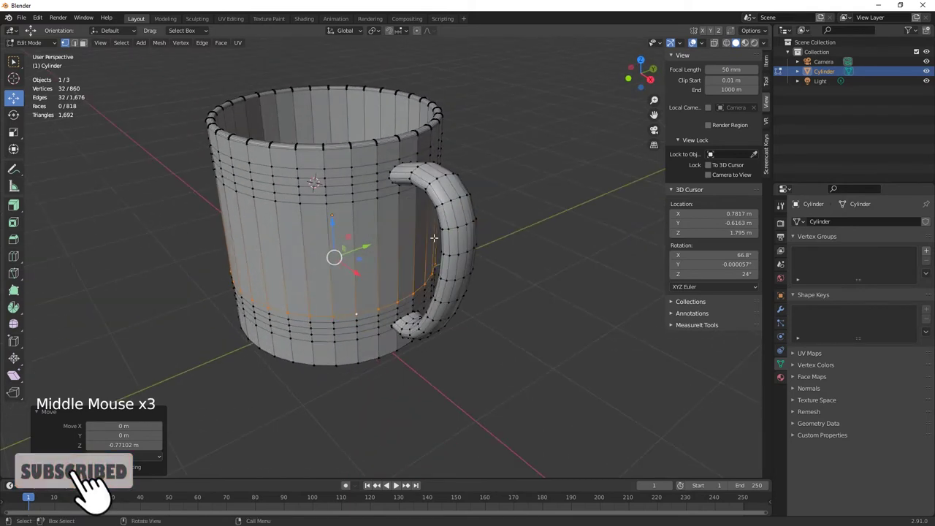
key(3)
click(385, 167)
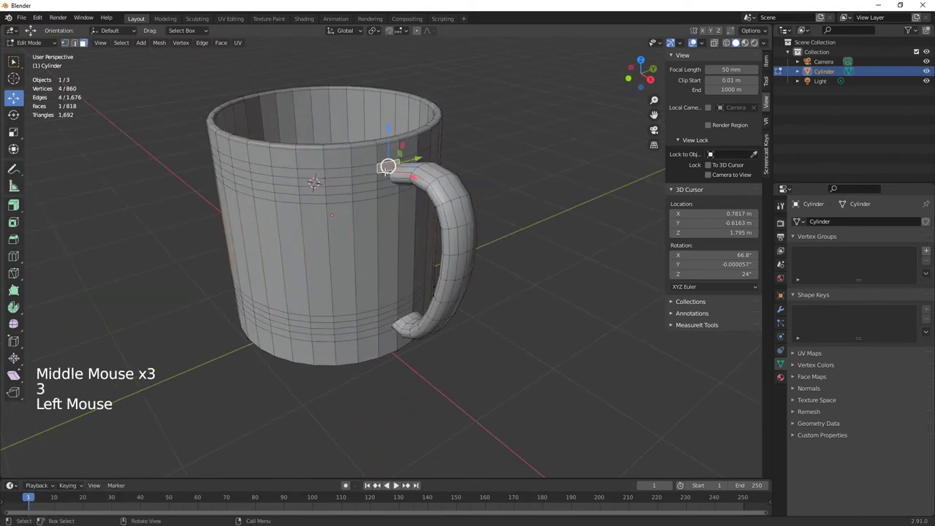
shift+click(386, 169)
shift+click(381, 182)
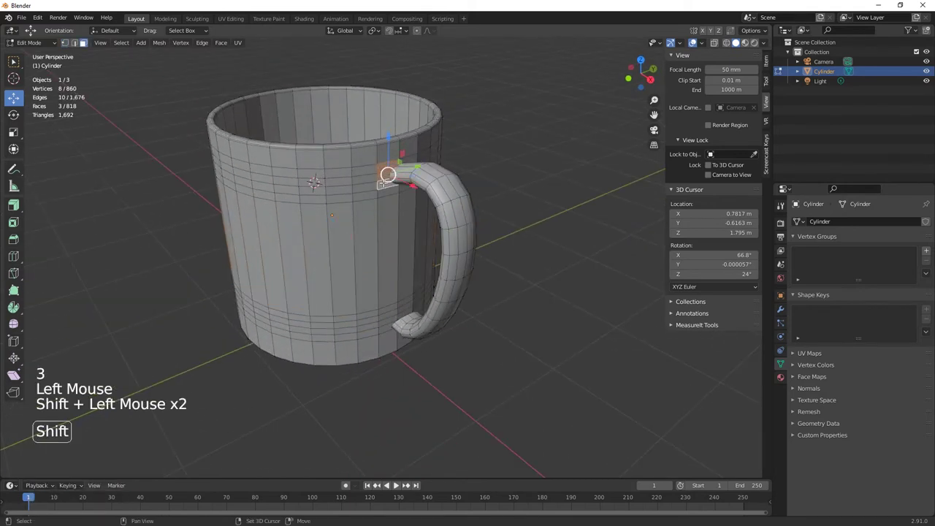
shift+click(400, 188)
shift+click(399, 188)
middle_drag(398, 188, 360, 224)
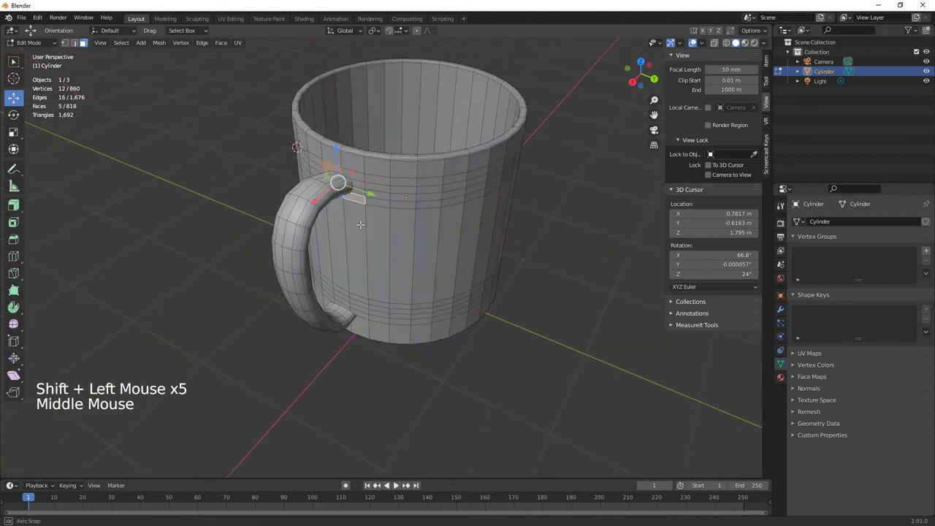
shift+click(359, 187)
shift+click(358, 180)
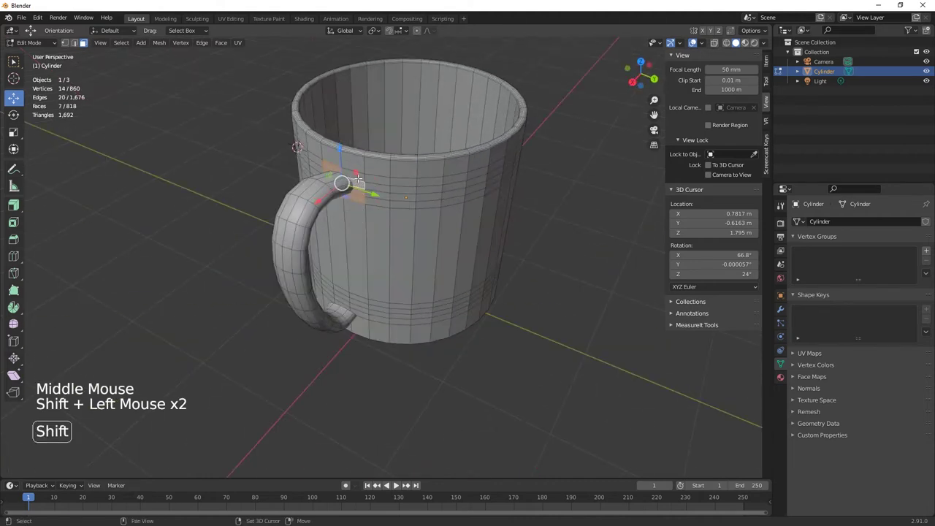
shift+click(358, 179)
key(Delete)
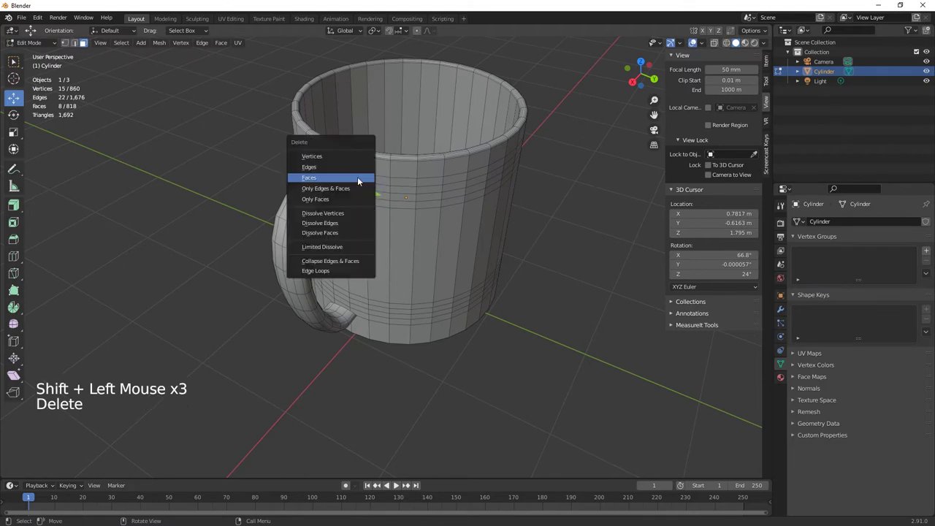
click(357, 178)
- Delete the block of eight outer-wall faces behind the handle's lower end
middle_drag(422, 227, 382, 284)
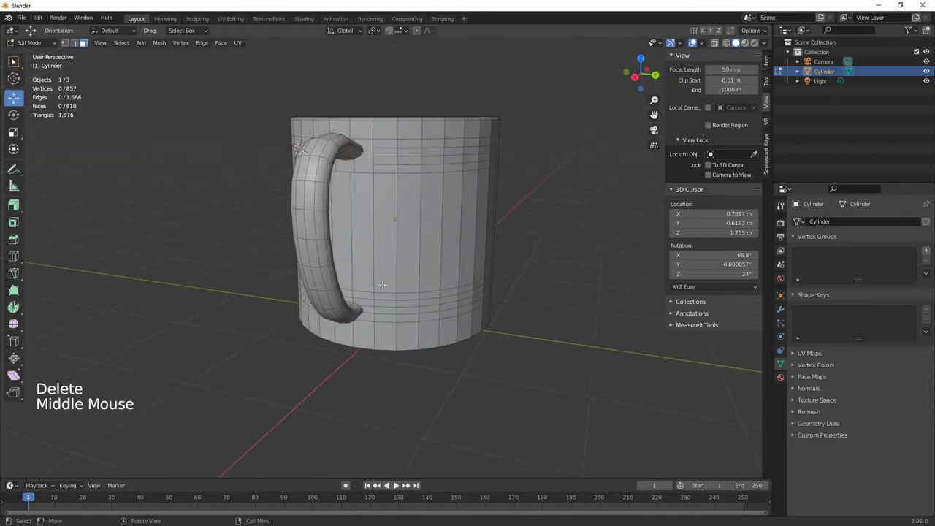
click(361, 295)
shift+click(360, 299)
shift+click(356, 306)
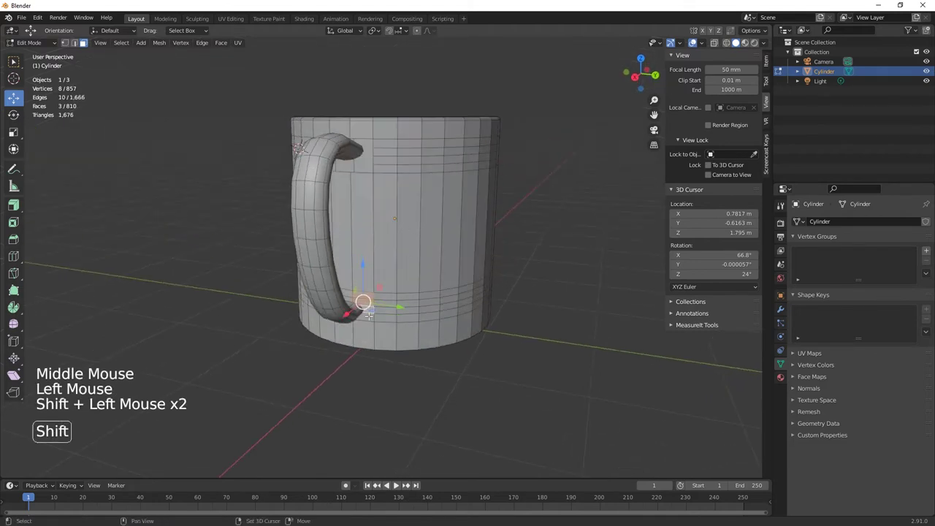
shift+click(369, 316)
middle_drag(381, 323, 475, 328)
shift+click(390, 306)
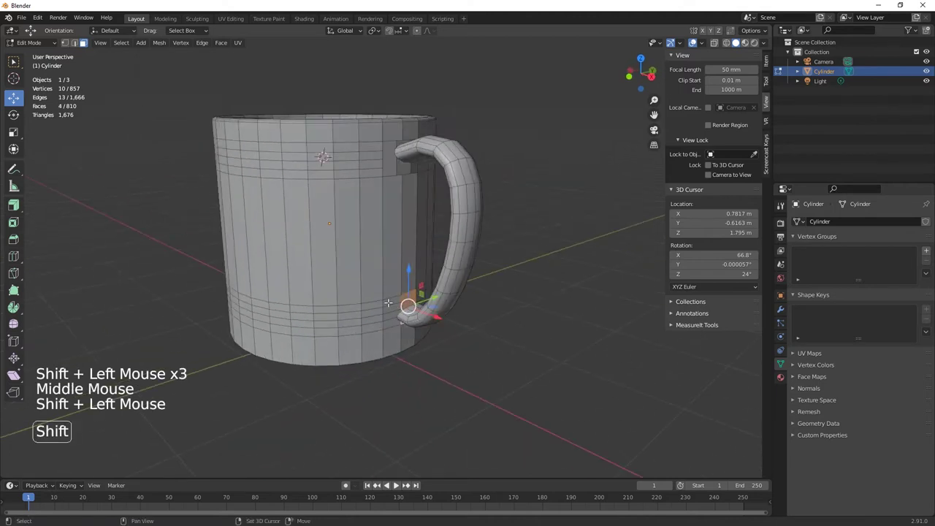
shift+click(389, 305)
shift+click(390, 315)
shift+click(389, 324)
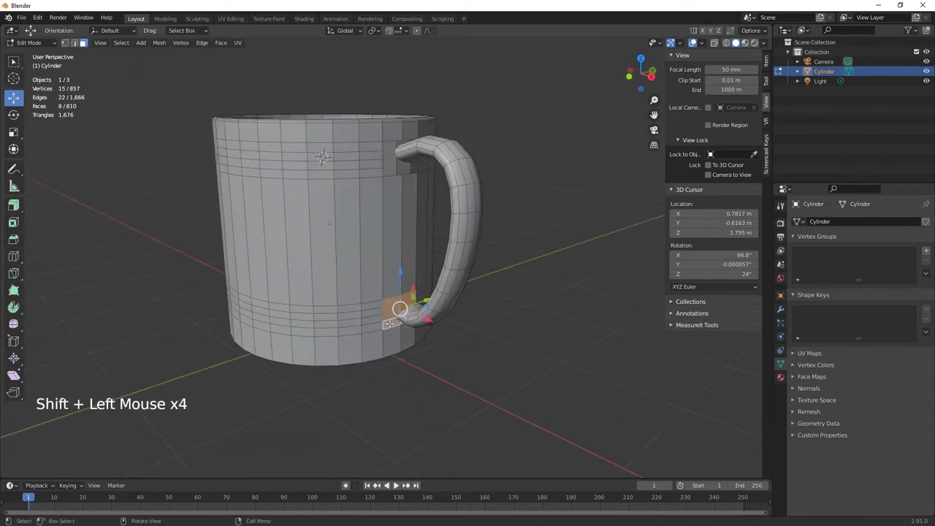
key(Delete)
click(389, 323)
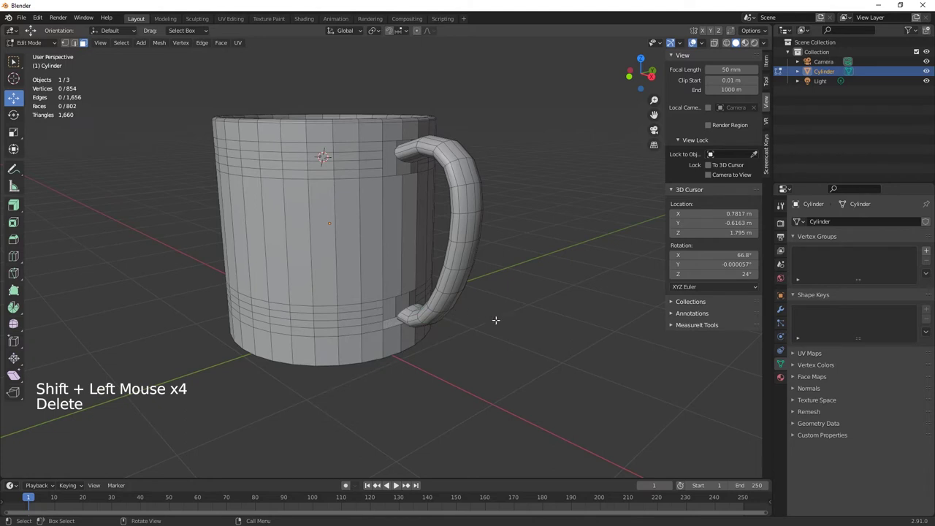
- Enable Cavity in the viewport shading with type Both and bring the handle and its wall openings into closer view
click(764, 43)
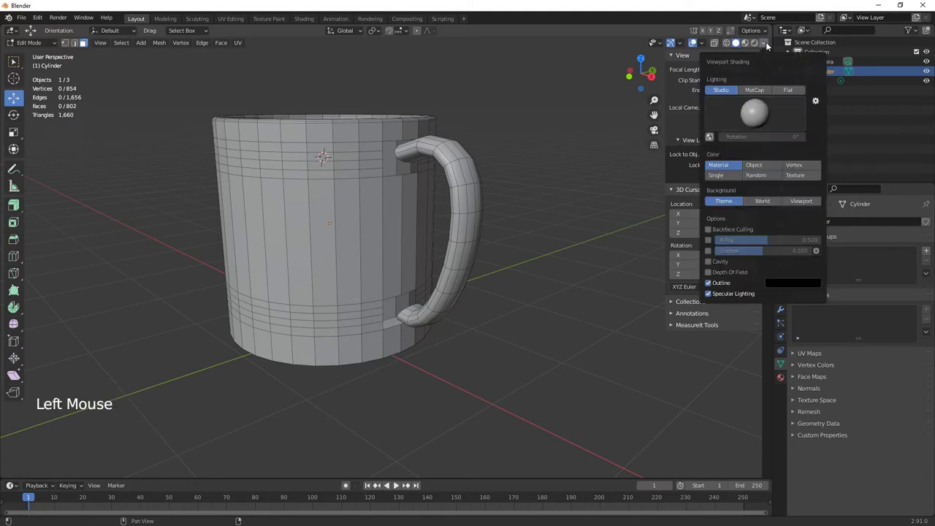
click(708, 262)
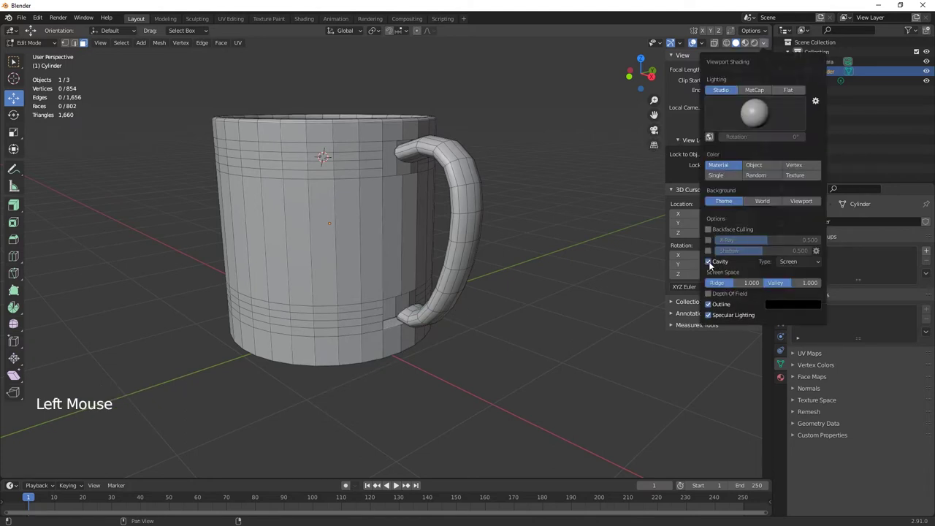
click(799, 262)
click(790, 293)
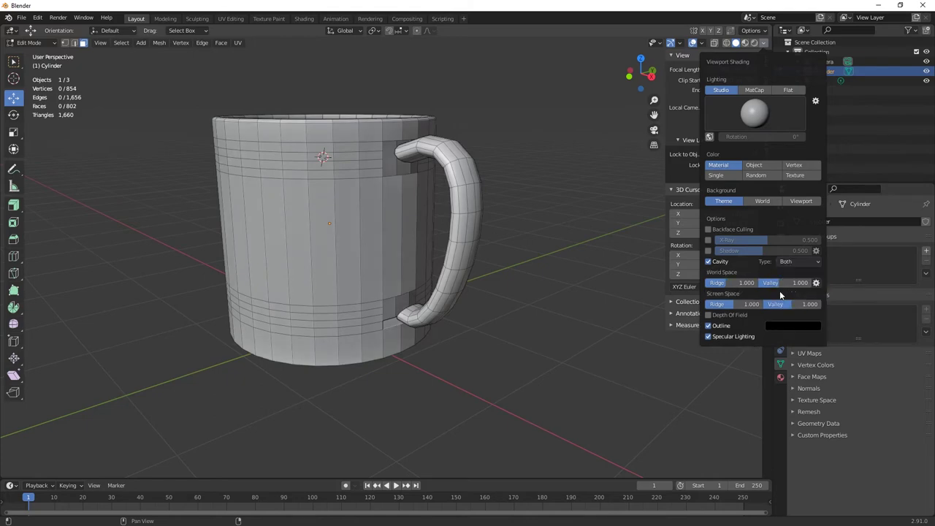
mouse_move(503, 270)
middle_down()
mouse_move(516, 315)
mouse_move(438, 282)
mouse_move(499, 268)
middle_up()
shift+middle_drag(526, 320, 486, 295)
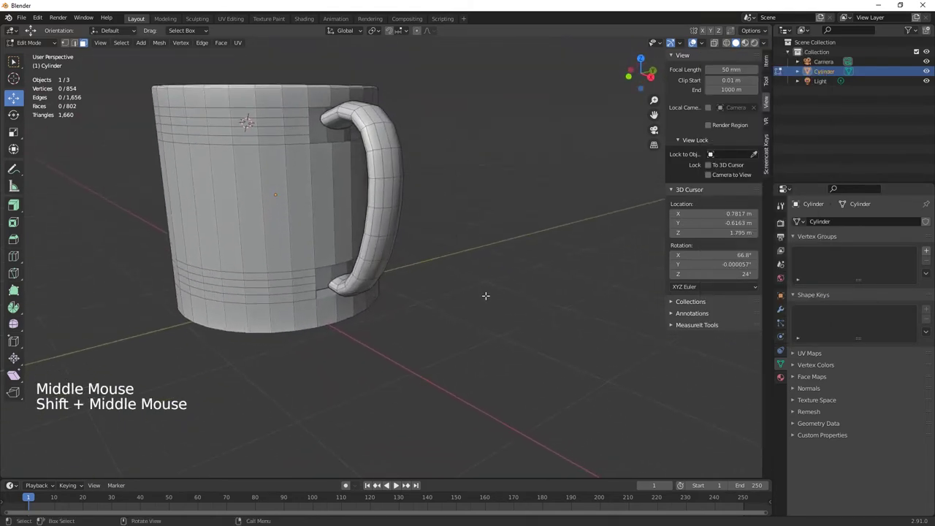
click(764, 42)
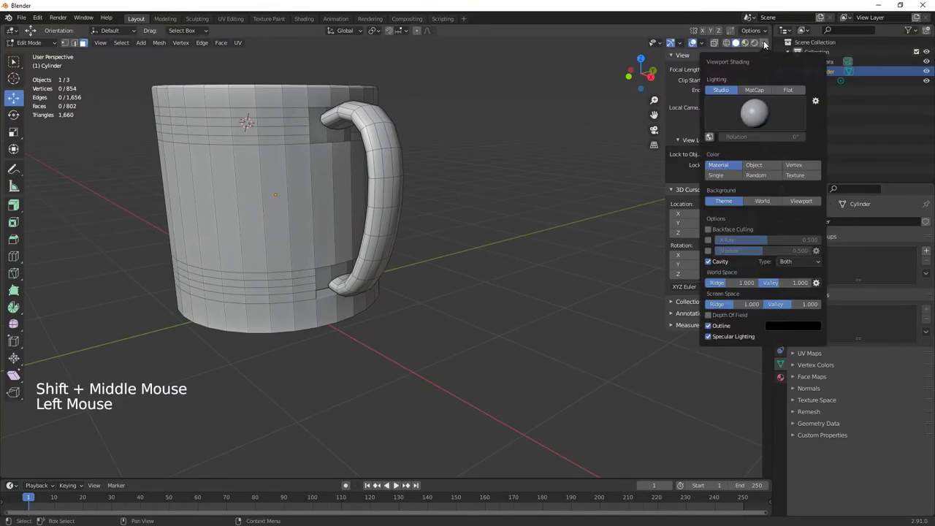
shift+middle_drag(402, 344, 489, 338)
scroll(477, 376, up, 2)
shift+middle_drag(479, 374, 380, 256)
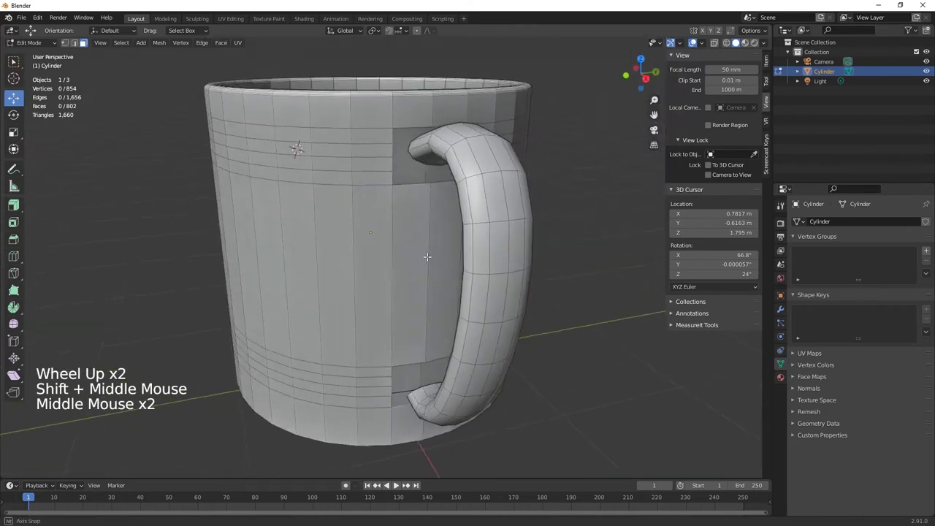
- Scale the eight outer corner vertices of the two wall openings along Y by a factor of 0.487, using vertex selection
click(65, 43)
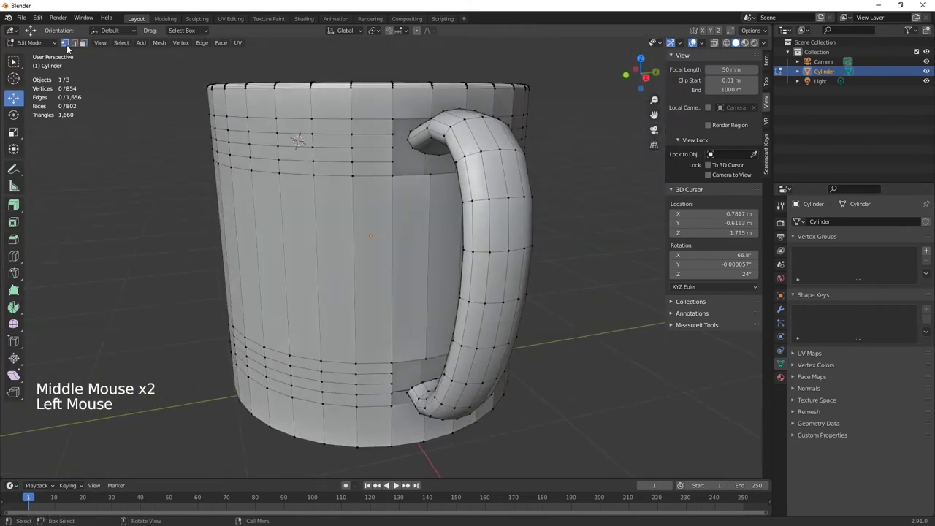
click(405, 179)
middle_drag(406, 180, 406, 148)
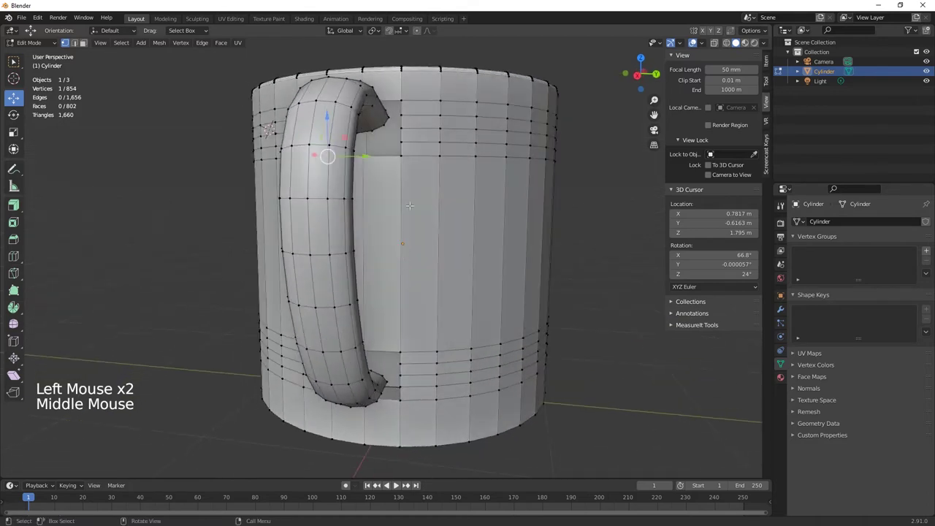
shift+click(401, 157)
shift+click(400, 349)
shift+middle_drag(401, 349, 453, 336)
shift+click(469, 362)
shift+click(453, 336)
shift+click(446, 333)
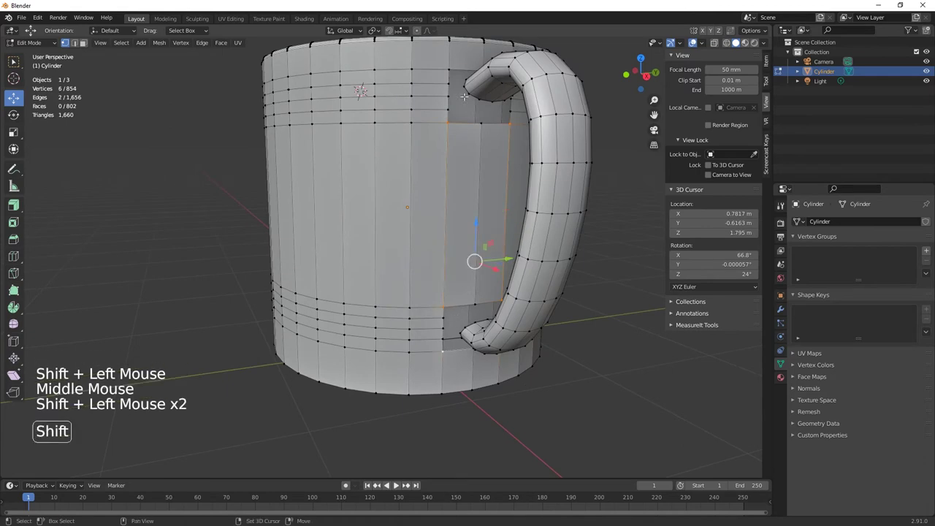
shift+click(450, 69)
middle_drag(450, 69, 442, 157)
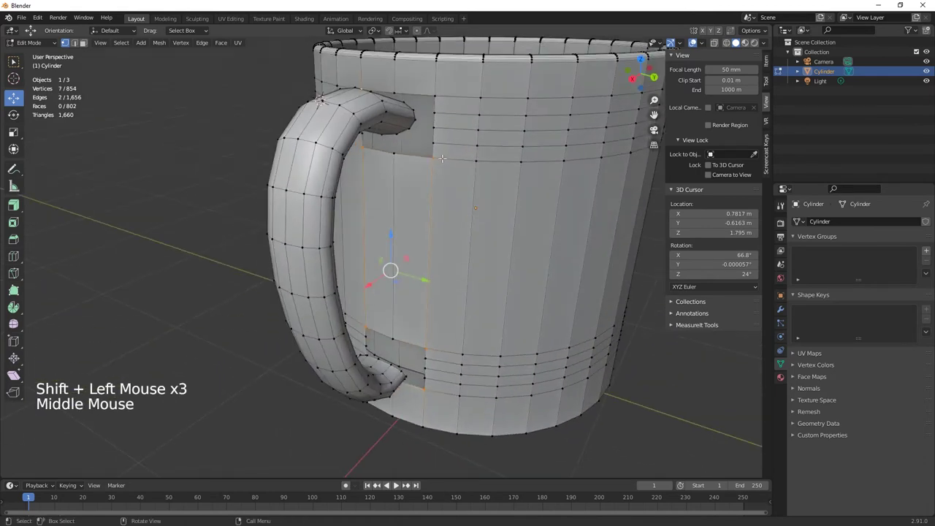
shift+click(438, 93)
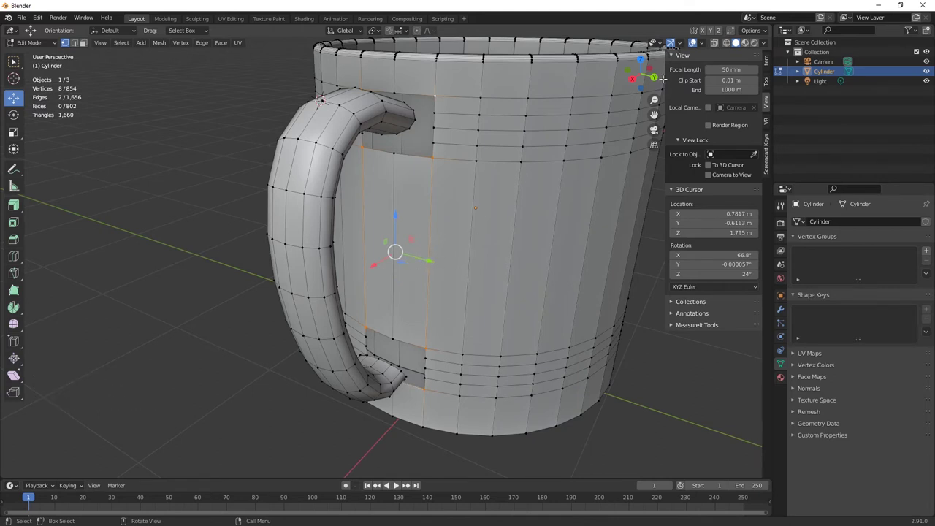
key(s)
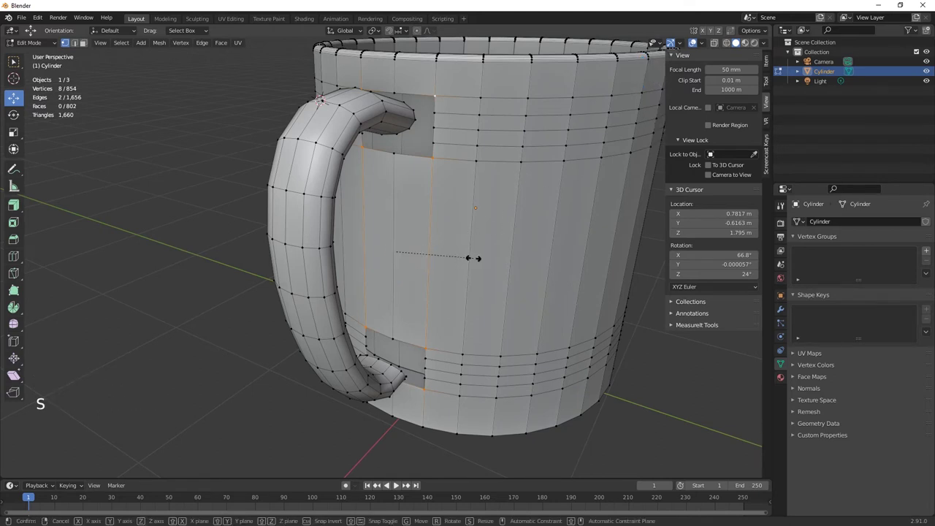
key(y)
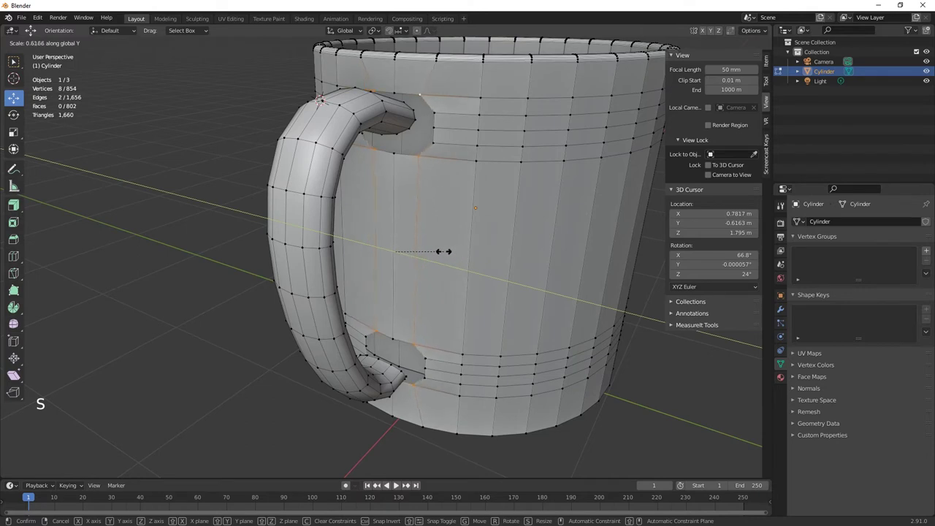
click(433, 249)
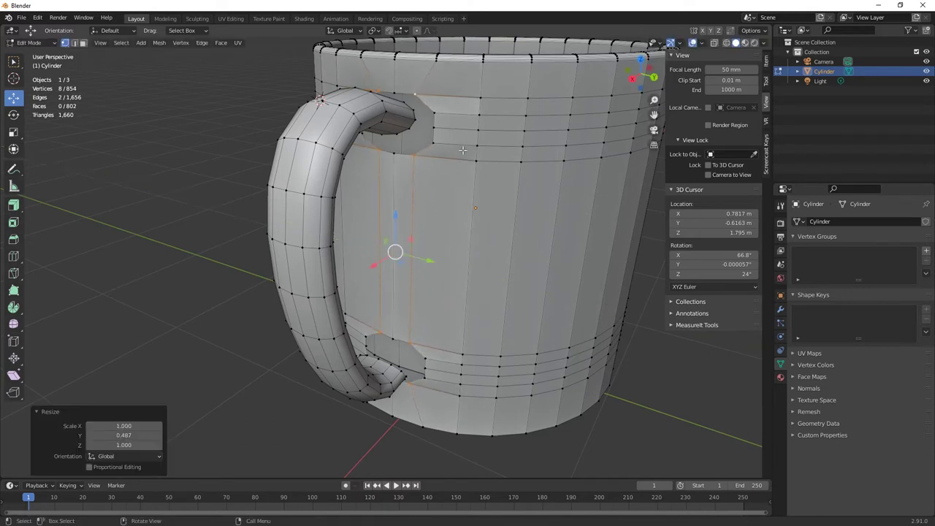
- Scale the eight upper and lower side vertices of both wall openings along Y by a factor of 0.845
right_click(435, 114)
click(435, 114)
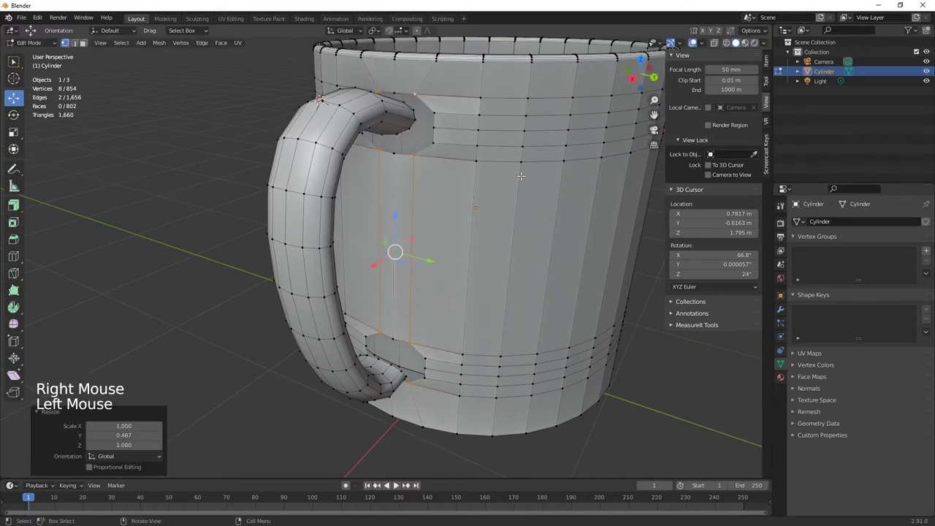
click(435, 113)
shift+click(442, 137)
middle_drag(443, 137, 492, 225)
shift+click(497, 111)
shift+click(454, 127)
shift+click(456, 319)
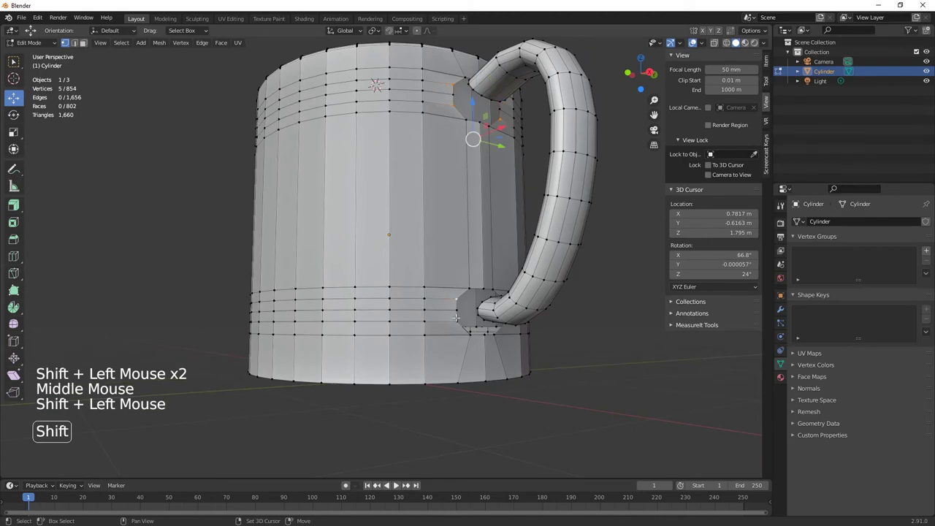
shift+click(457, 299)
middle_drag(504, 344, 440, 289)
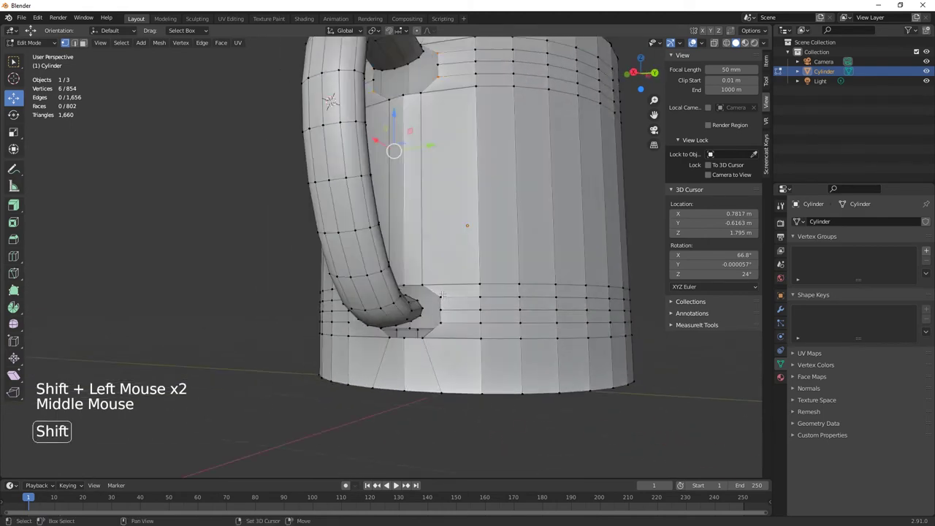
shift+click(440, 294)
shift+click(442, 322)
middle_drag(443, 322, 526, 307)
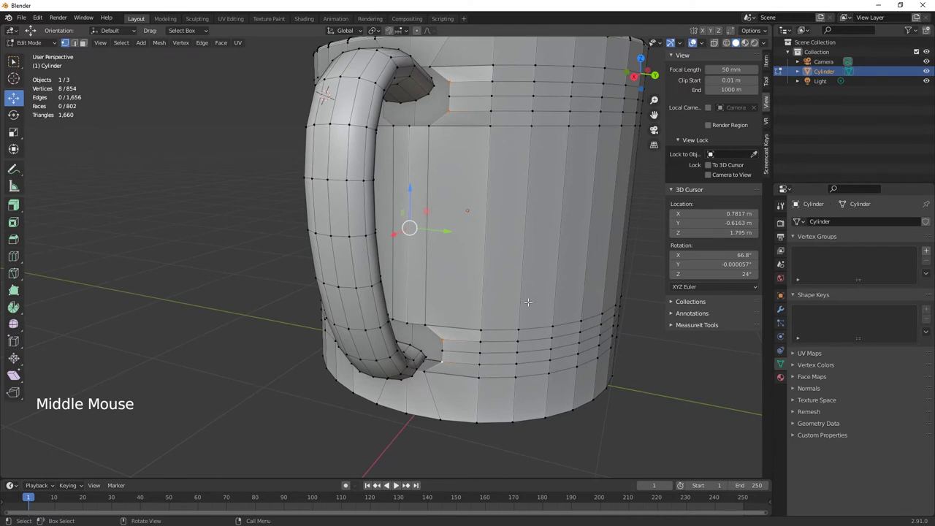
key(s)
key(y)
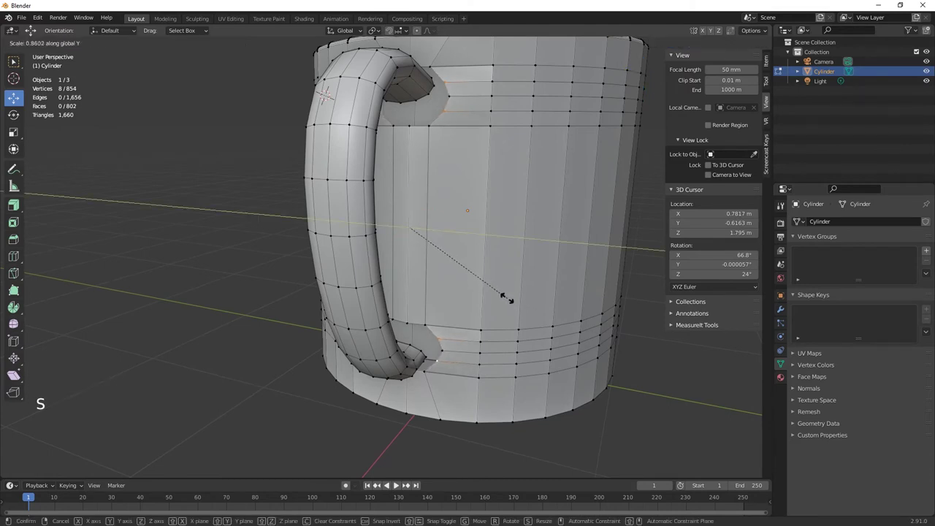
click(505, 298)
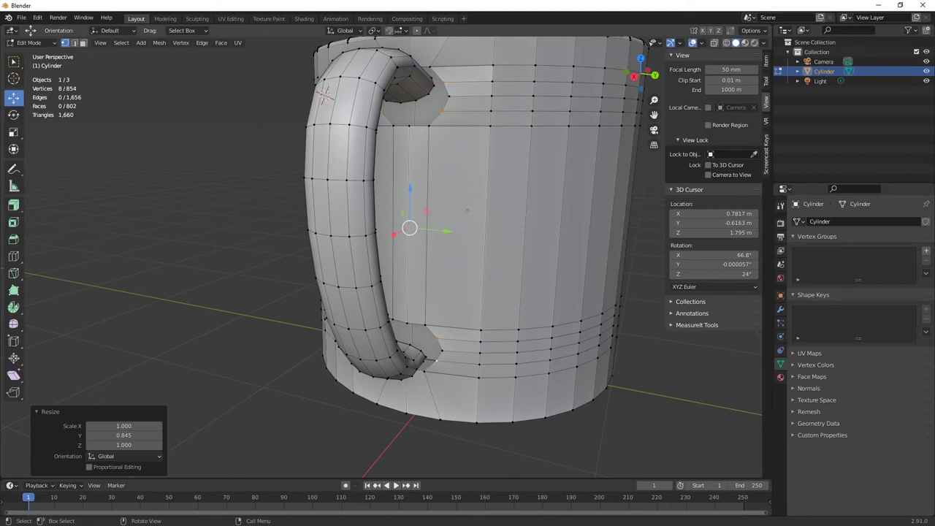
- Try stretching the eight side vertices of both openings together along Z by a factor of 1.016
key(s)
key(z)
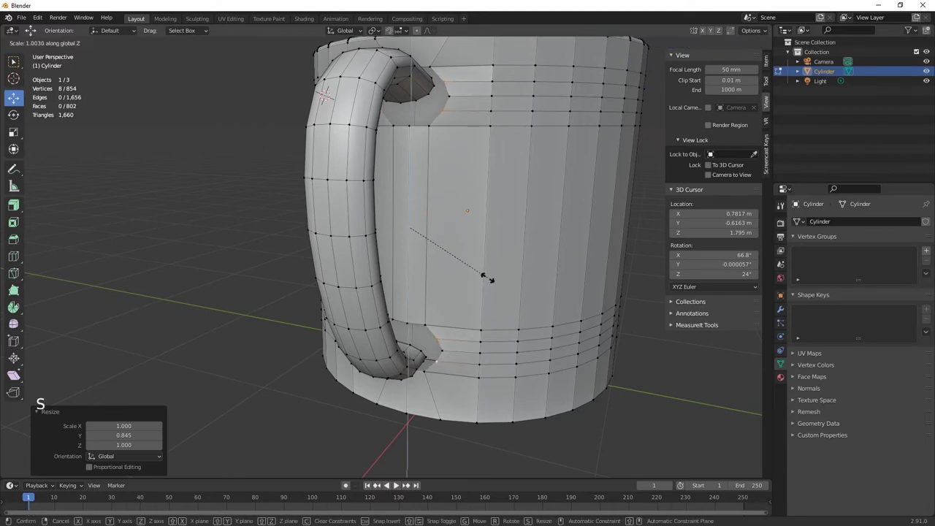
click(488, 278)
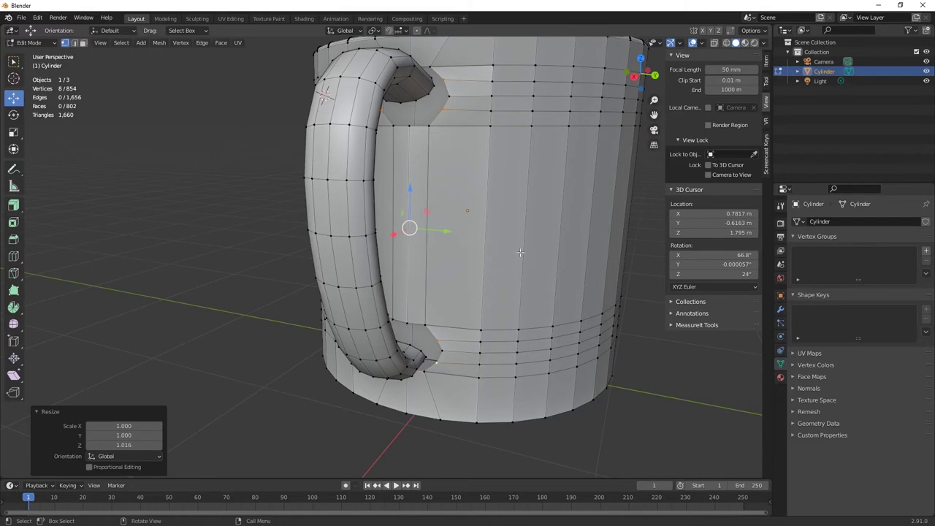
key(ctrl+z)
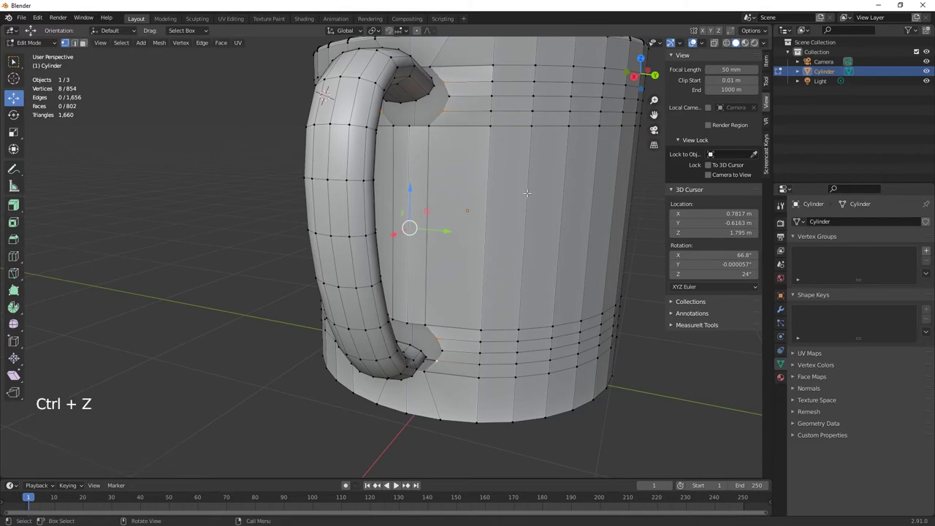
- Spread the four side vertices of the upper wall opening apart along Z by a factor of about 1.21
click(443, 81)
shift+click(447, 109)
middle_drag(447, 108, 482, 125)
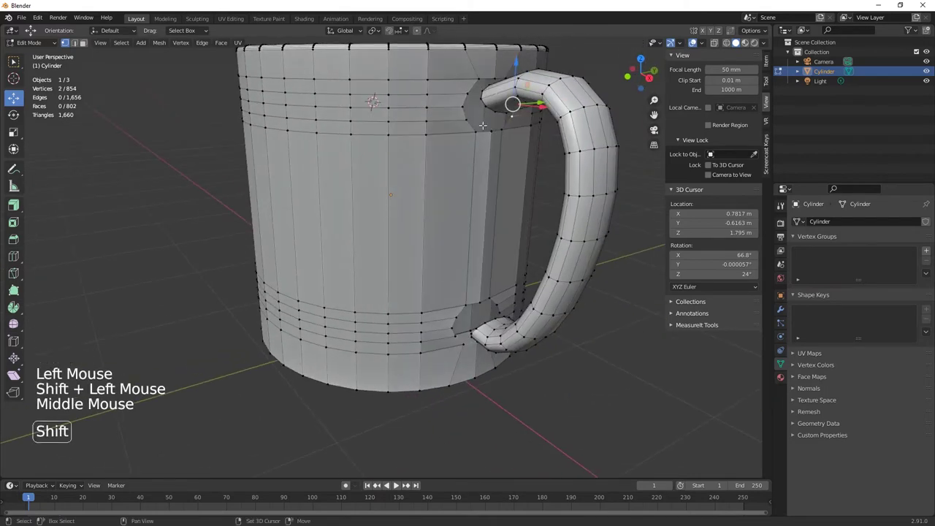
shift+click(470, 120)
shift+click(465, 95)
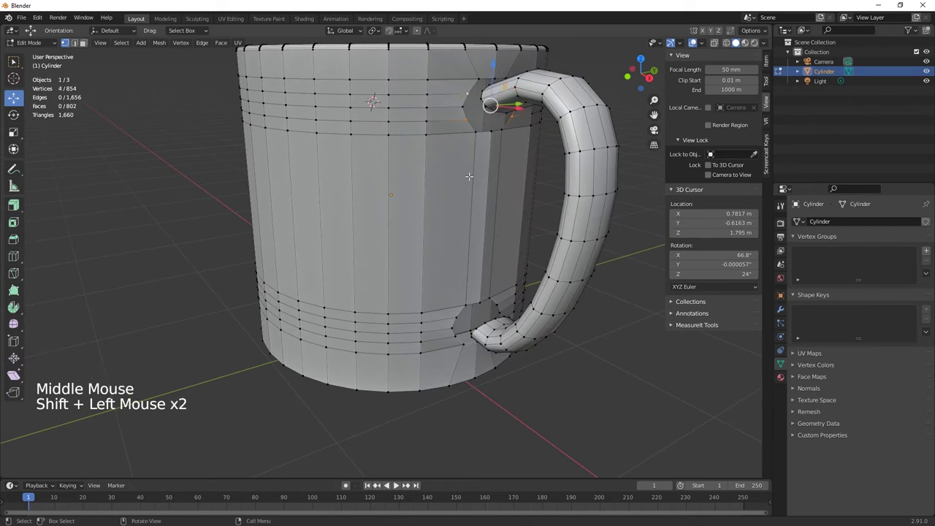
key(s)
key(z)
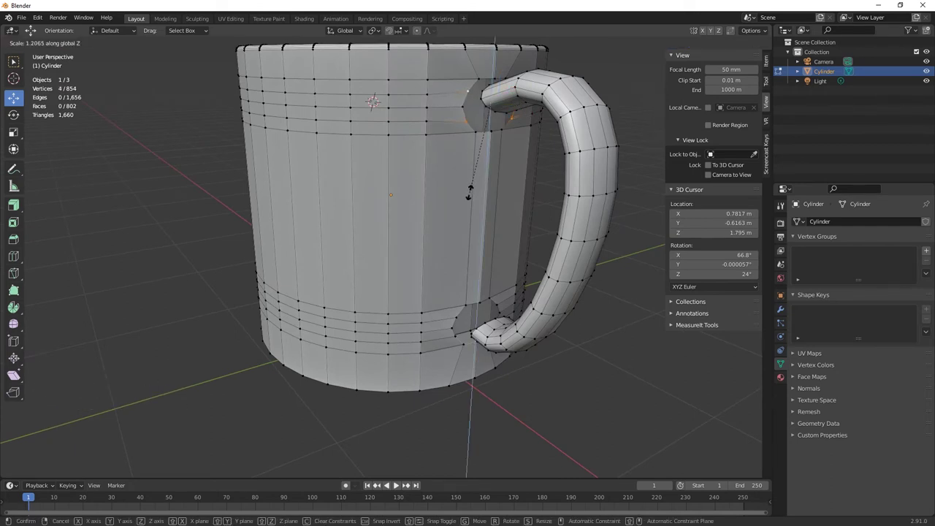
click(469, 192)
- Scale the four former corner vertices on the upper opening's top and bottom edges along Z by a factor of 0.846
middle_drag(470, 192, 396, 181)
click(414, 110)
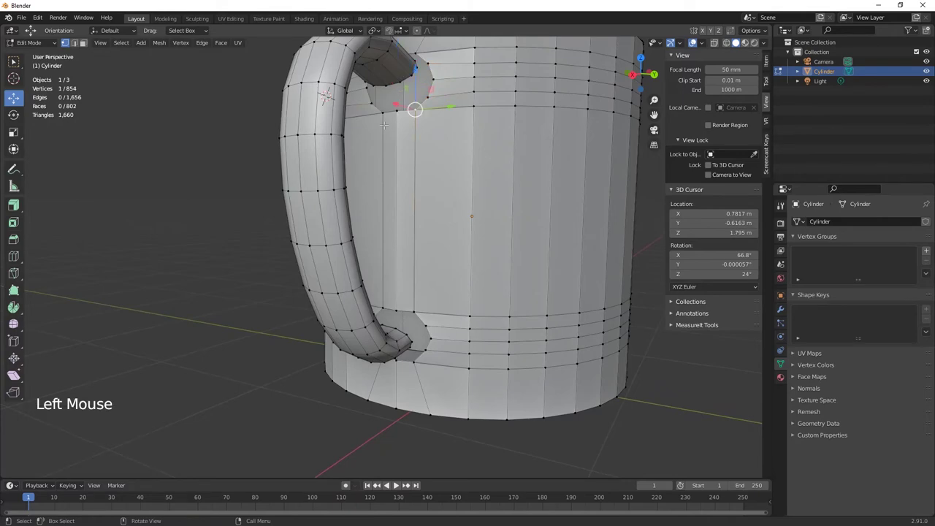
shift+click(381, 110)
middle_drag(441, 169, 448, 165)
shift+click(421, 95)
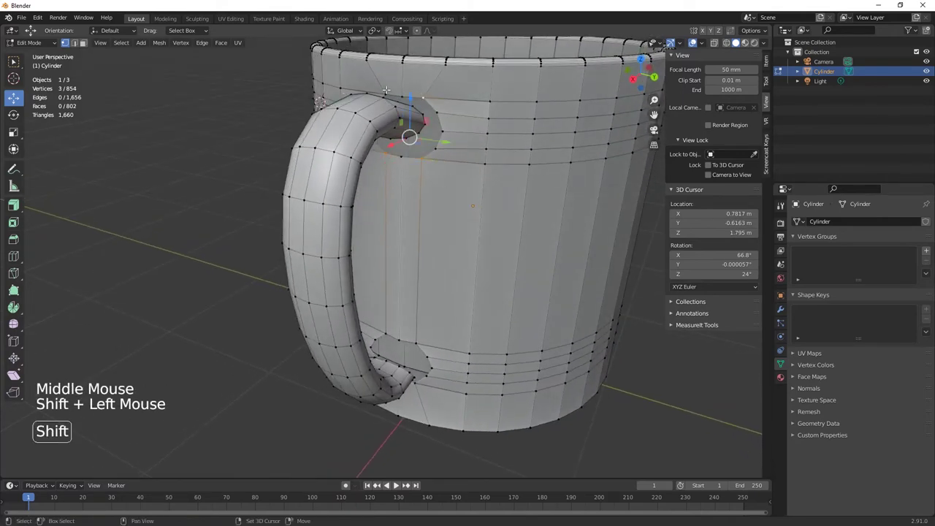
shift+click(386, 92)
key(s)
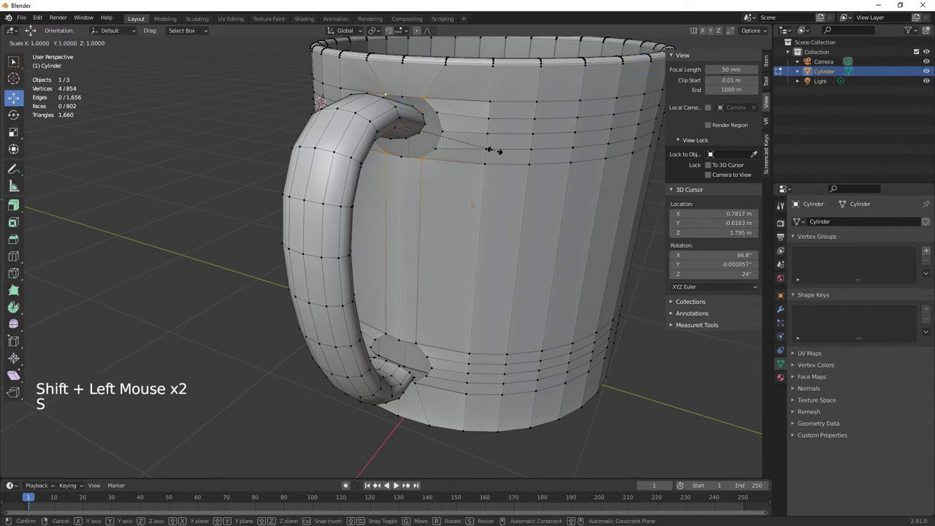
key(z)
click(481, 147)
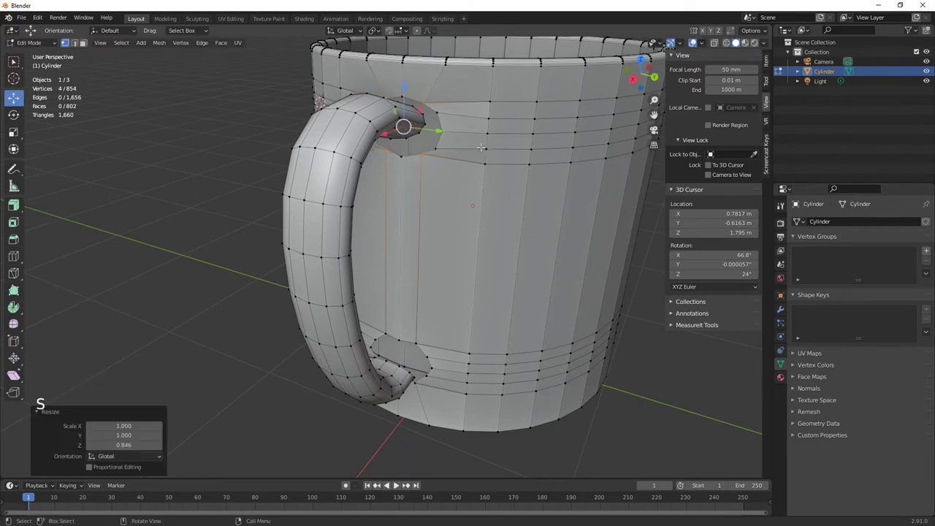
- Scale the four former corner vertices on the lower opening's top and bottom edges along Z by a factor of 0.861
middle_drag(481, 148, 493, 222)
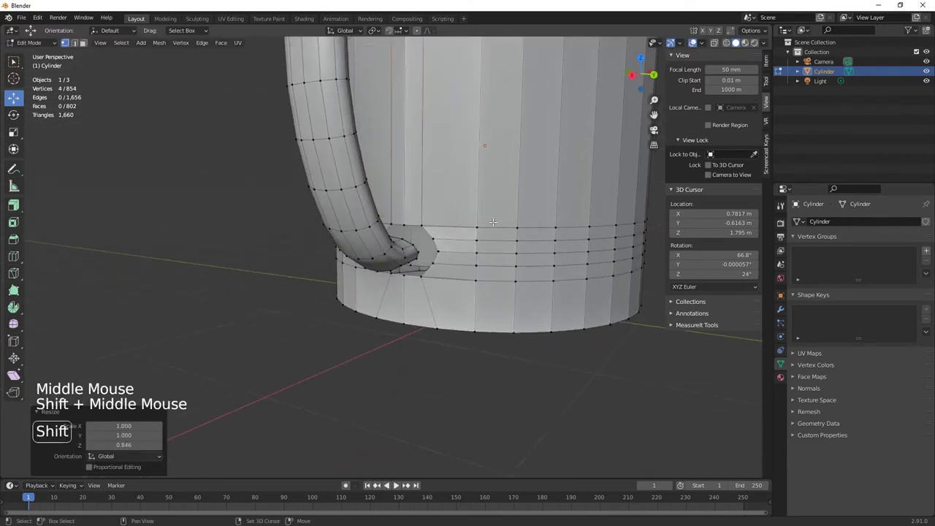
click(422, 225)
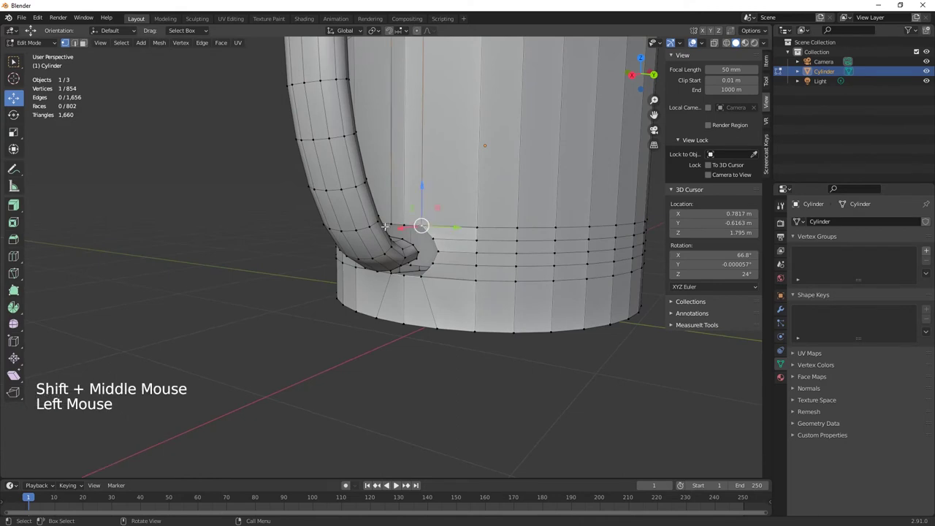
shift+click(387, 225)
shift+click(421, 274)
shift+click(389, 279)
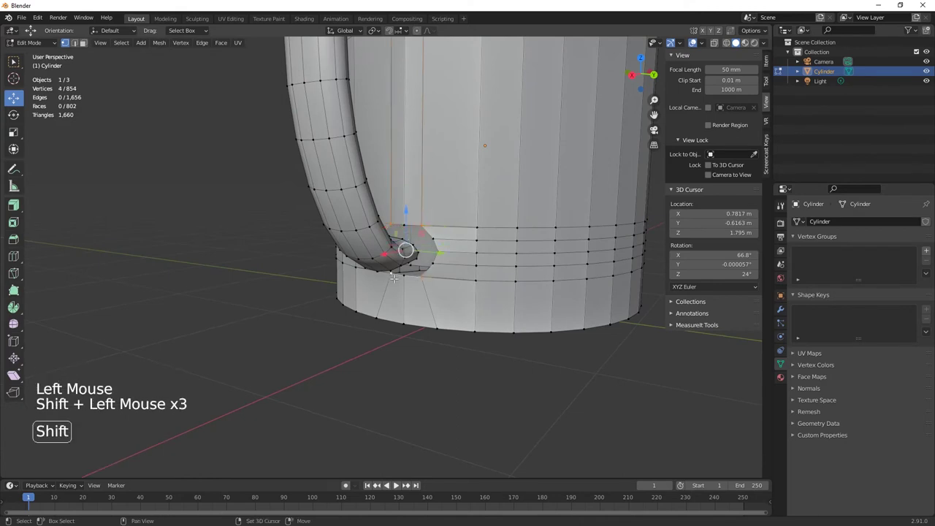
middle_drag(389, 280, 535, 309)
key(s)
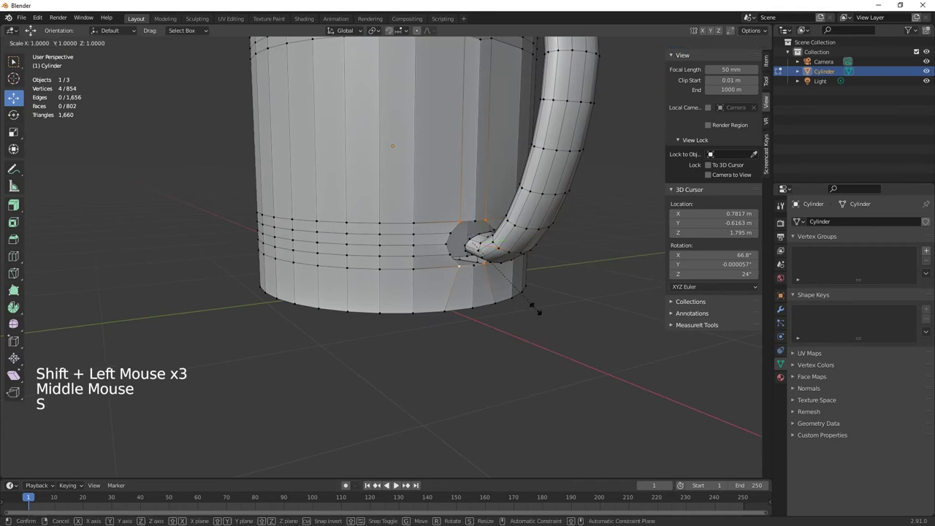
key(z)
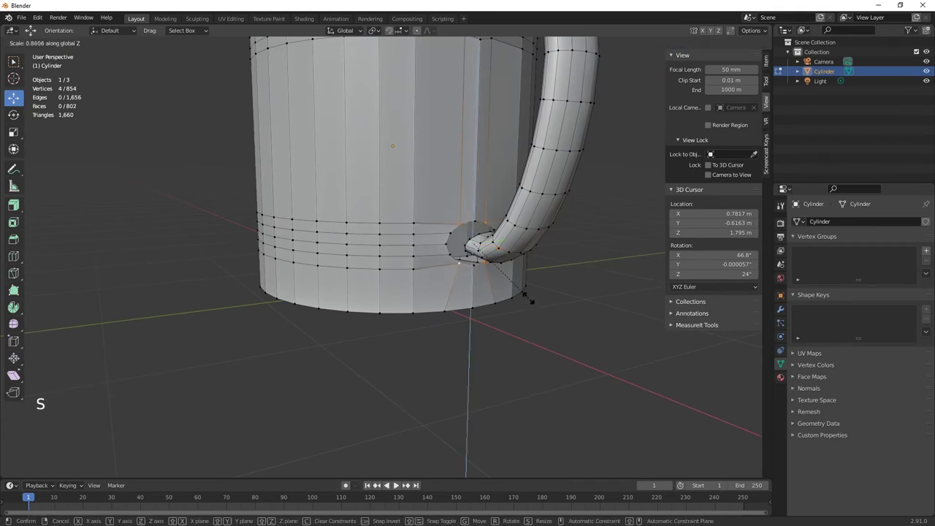
click(530, 301)
- Select the edge loop around the upper wall opening and scale it down slightly on all axes
middle_drag(532, 306, 423, 216)
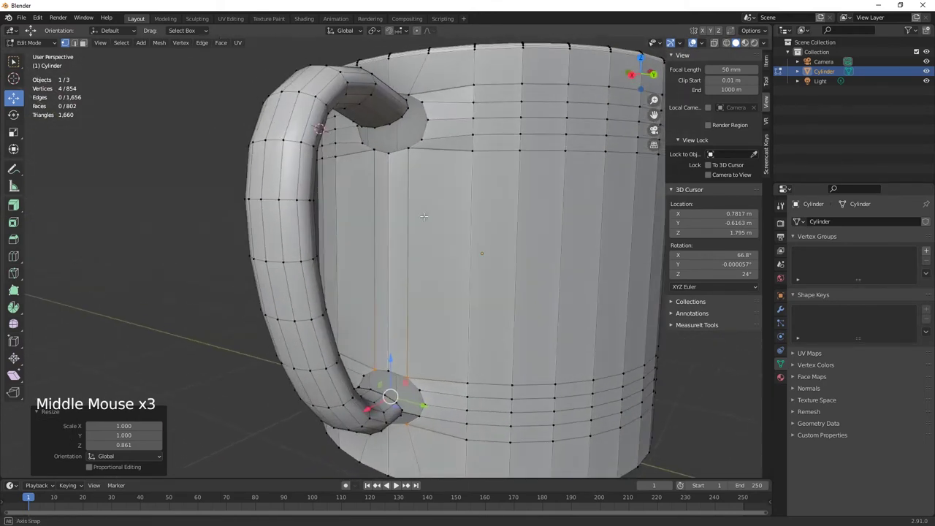
click(75, 42)
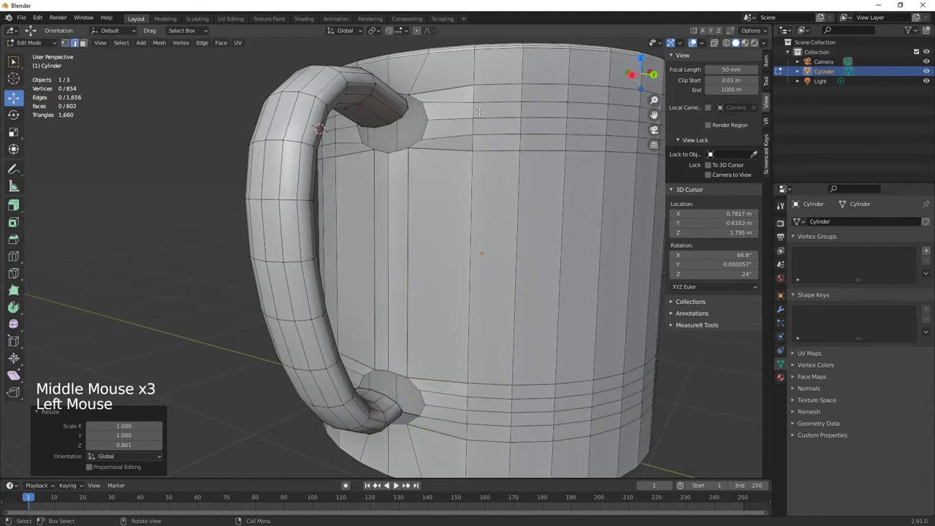
alt+click(425, 132)
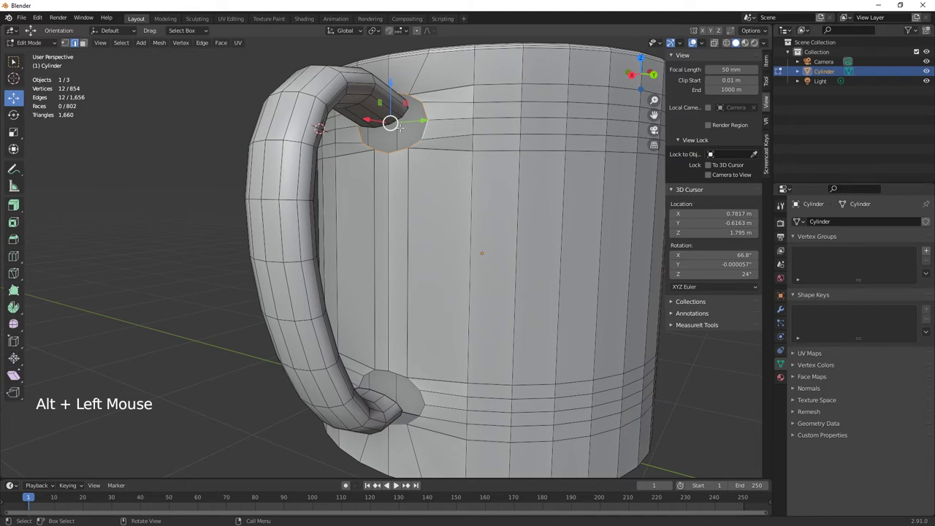
middle_drag(421, 159, 406, 217)
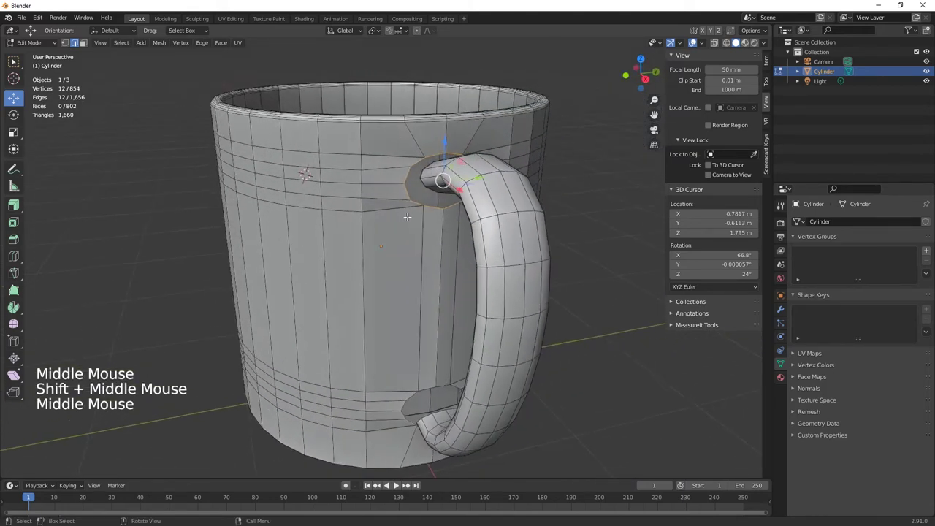
key(s)
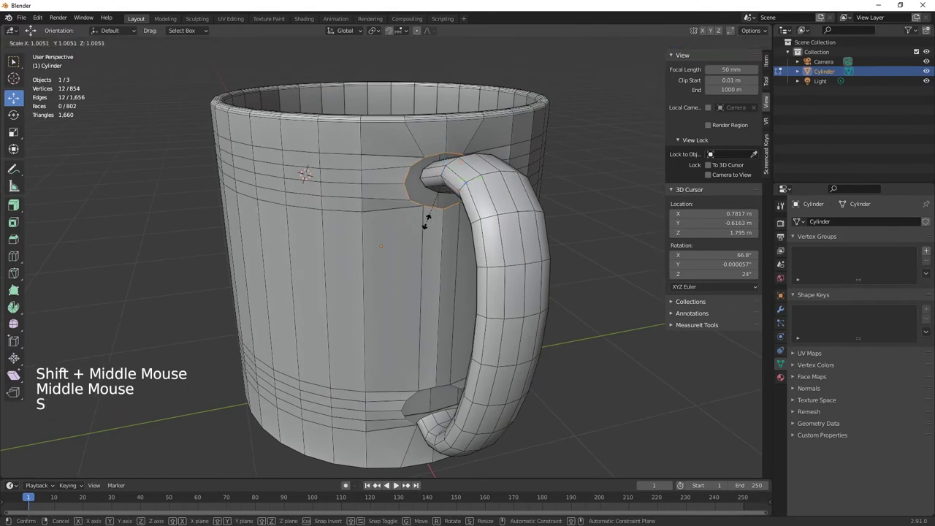
click(429, 214)
- Select the edge loop around the lower wall opening and scale it to 0.854 on all axes
middle_drag(429, 214, 445, 351)
alt+click(454, 376)
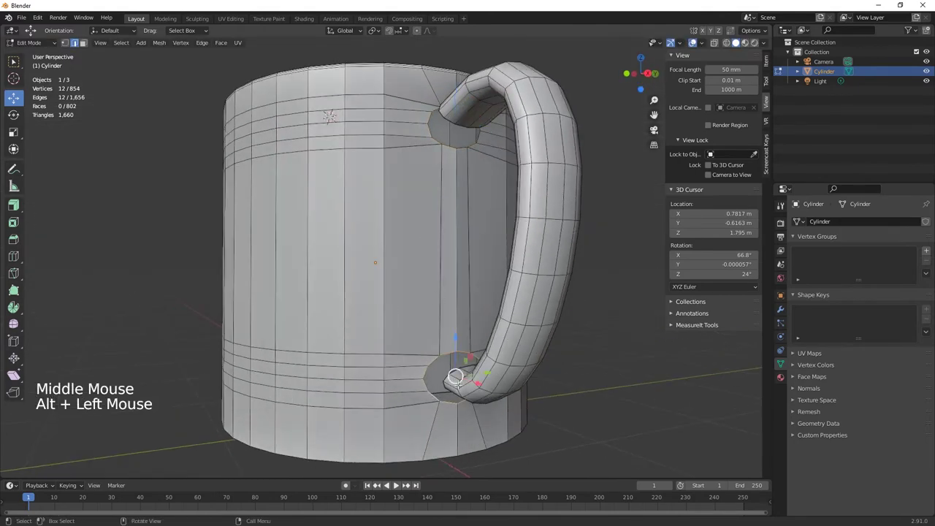
key(s)
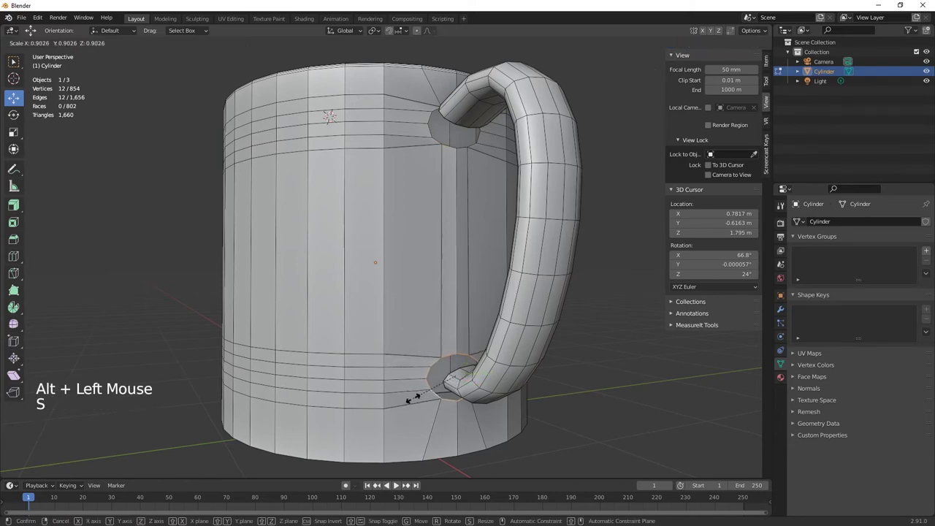
click(416, 398)
- Extrude the upper wall opening's edge loop outward about 0.038 m along X and scale the new loop to 0.806
middle_drag(416, 398, 441, 374)
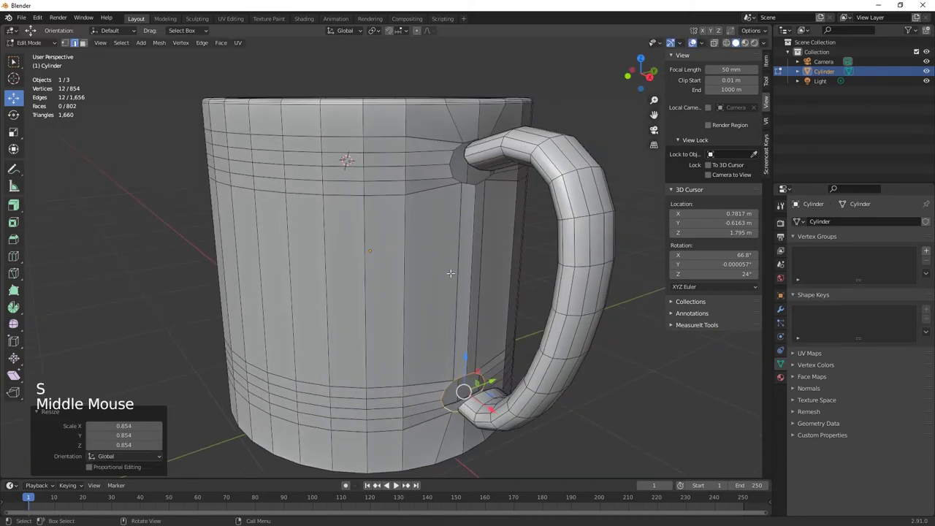
alt+click(467, 185)
middle_drag(464, 249, 468, 278)
shift+middle_drag(467, 277, 390, 270)
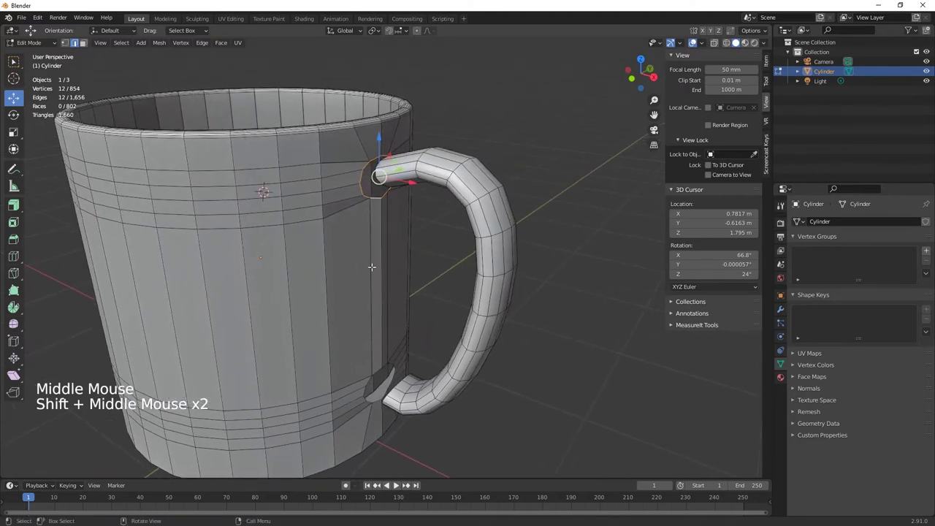
key(e)
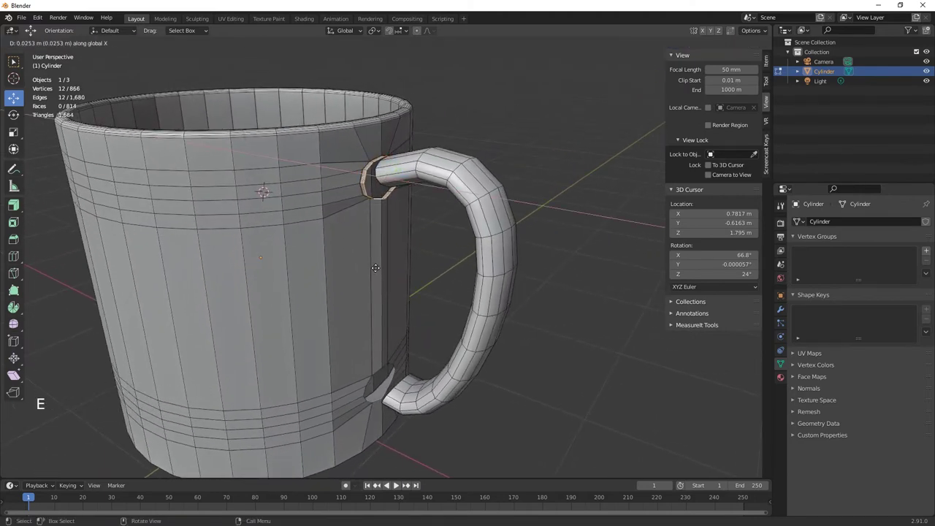
click(376, 269)
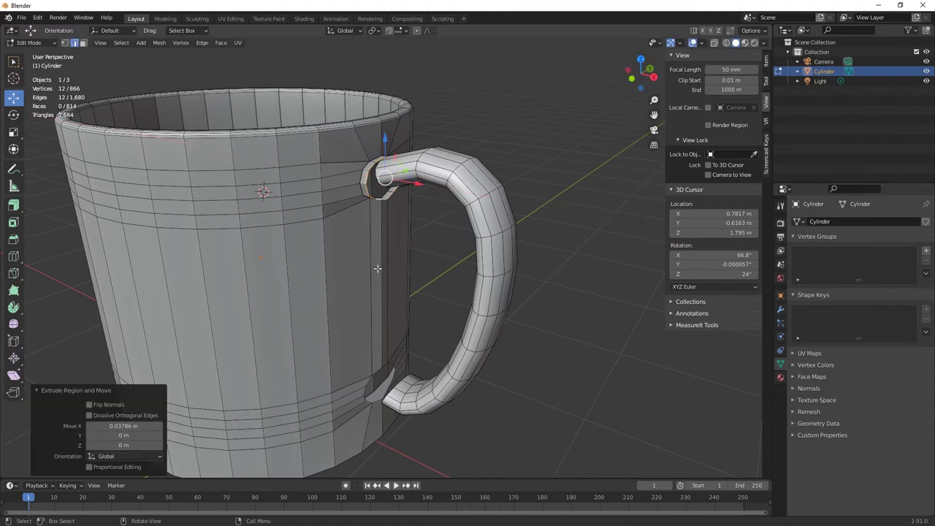
key(s)
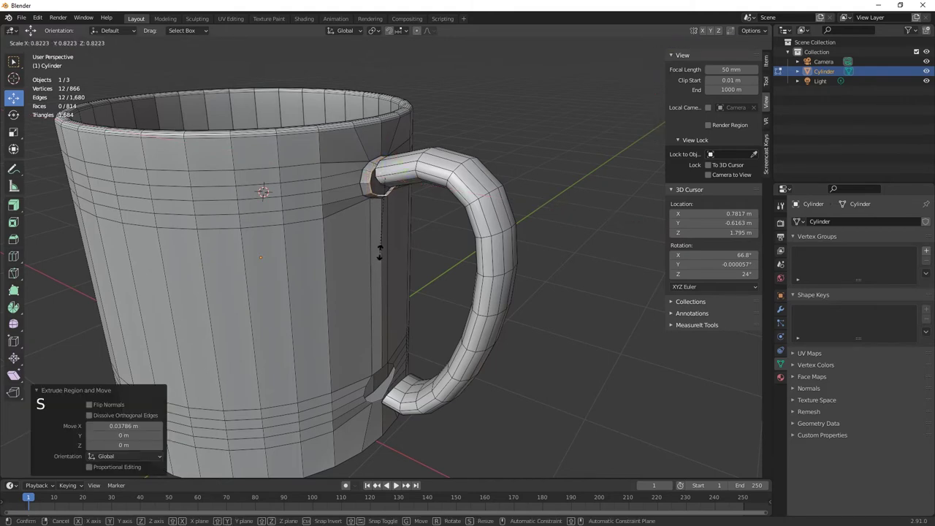
click(378, 252)
- Extrude the lower wall opening's edge loop outward about 0.036 m along X and scale the new loop to 0.801
middle_drag(377, 253, 359, 222)
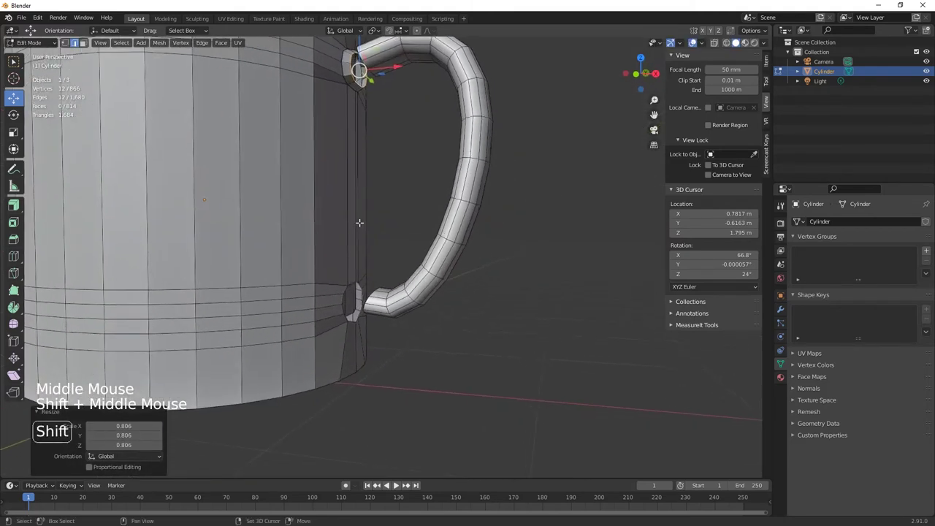
alt+click(369, 335)
middle_drag(371, 338, 370, 343)
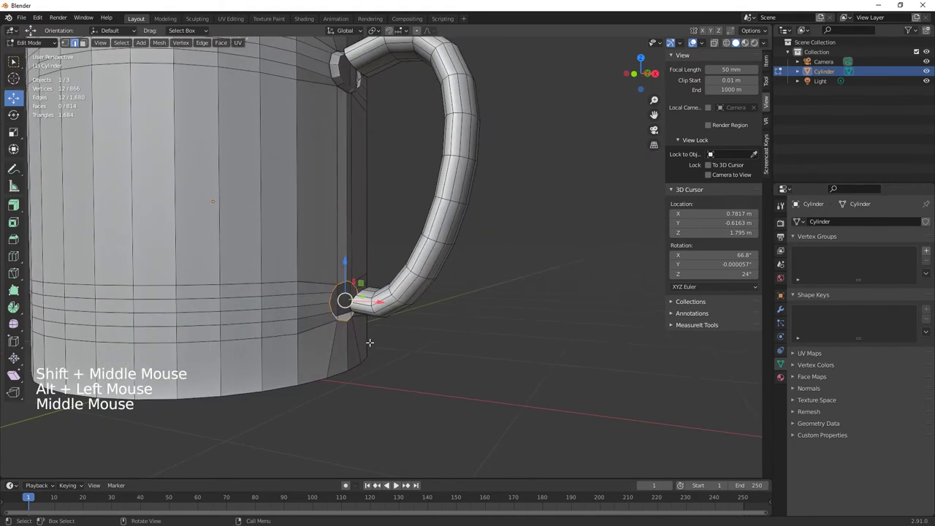
key(e)
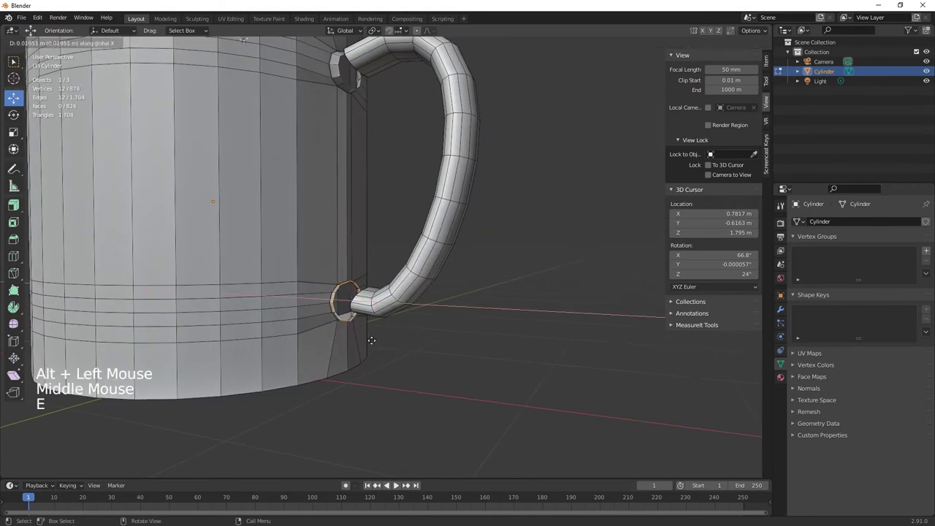
click(374, 341)
key(s)
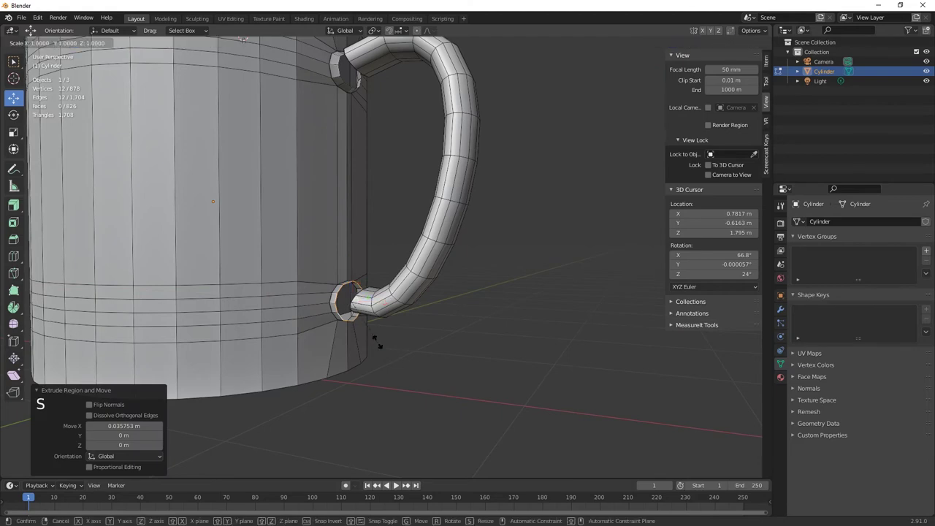
click(372, 333)
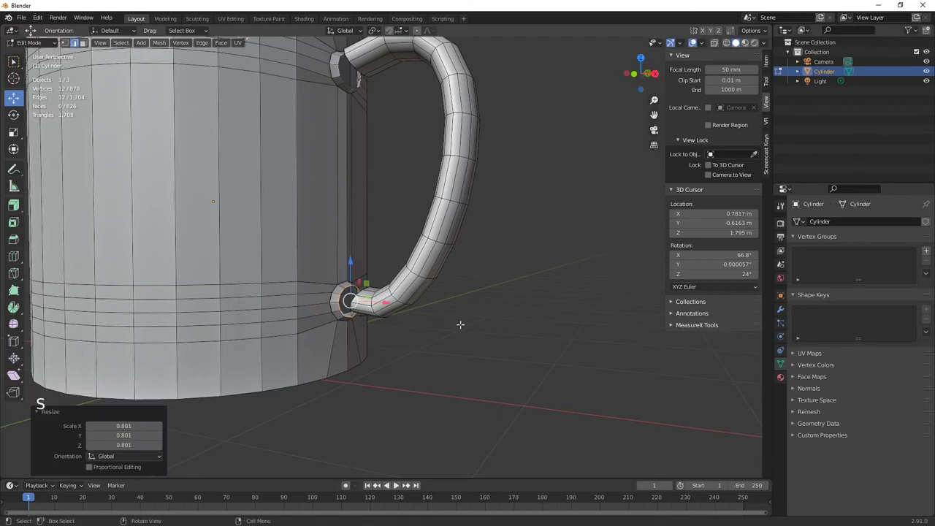
shift+middle_drag(460, 324, 453, 358)
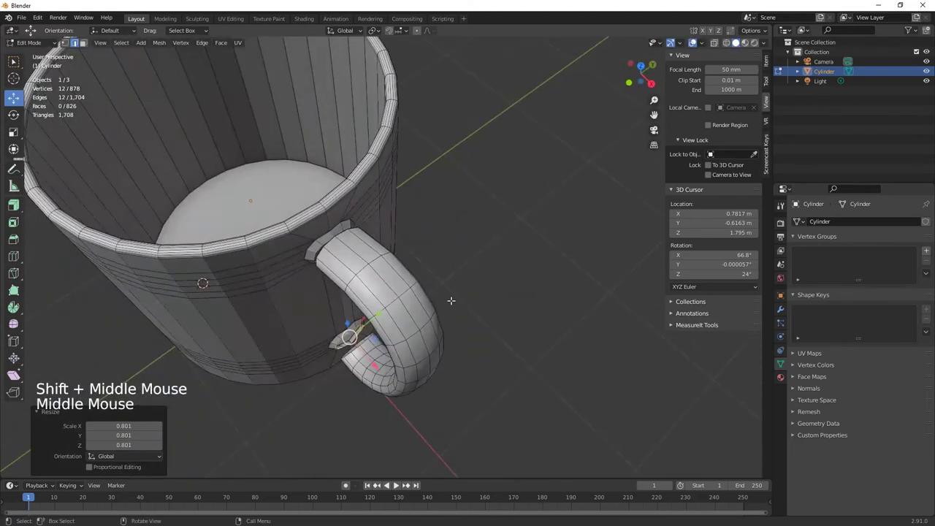
middle_drag(451, 300, 480, 287)
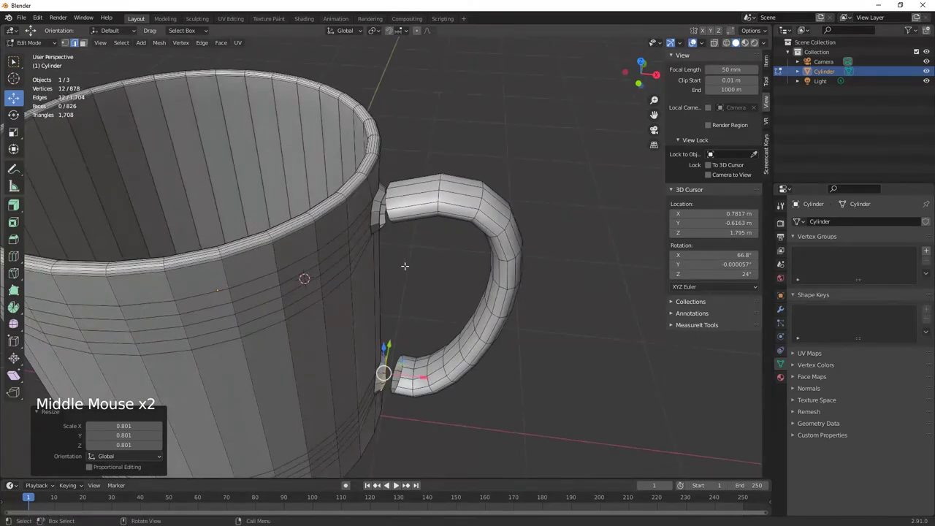
scroll(404, 266, up, 2)
middle_drag(414, 224, 423, 288)
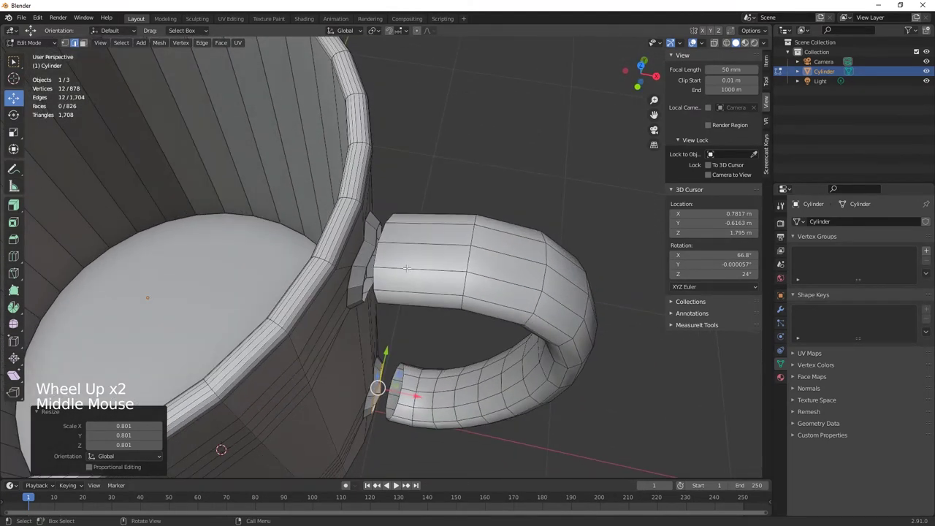
click(75, 44)
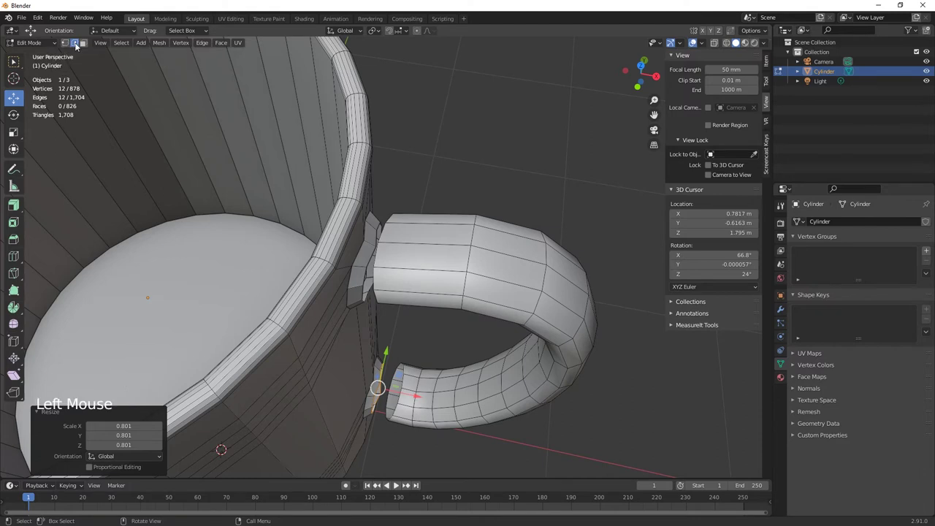
double_click(377, 253)
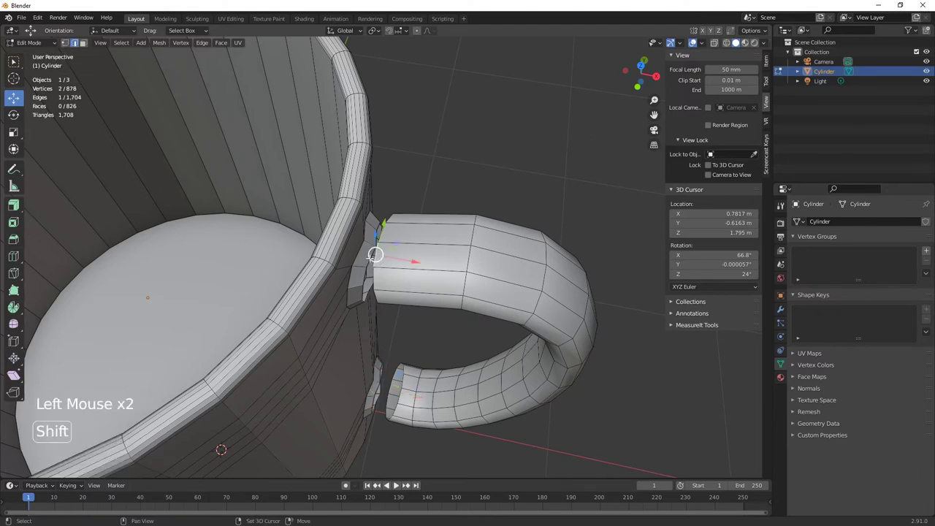
shift+click(372, 256)
click(372, 256)
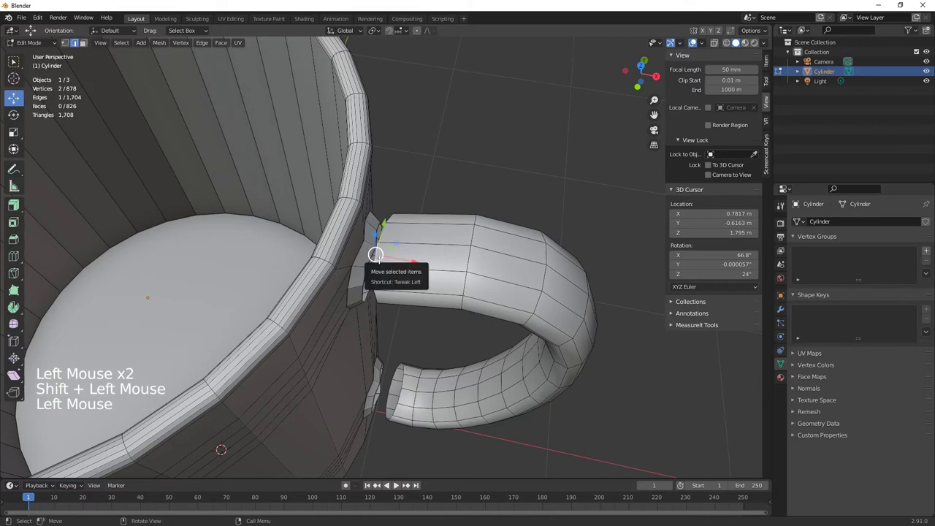
middle_drag(374, 255, 410, 248)
shift+click(415, 243)
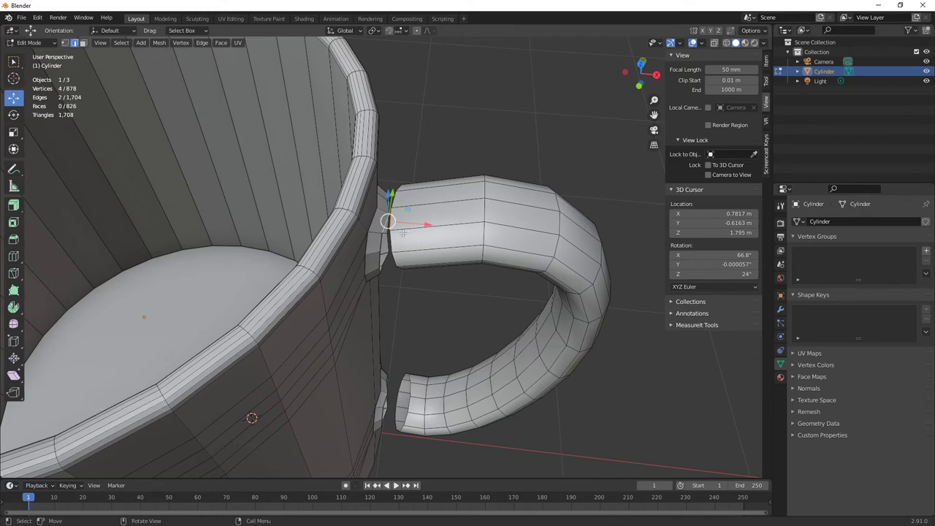
right_click(390, 226)
- In vertex selection mode, merge a side vertex of the handle's upper end into the facing vertex of the upper collar using At Last
click(65, 43)
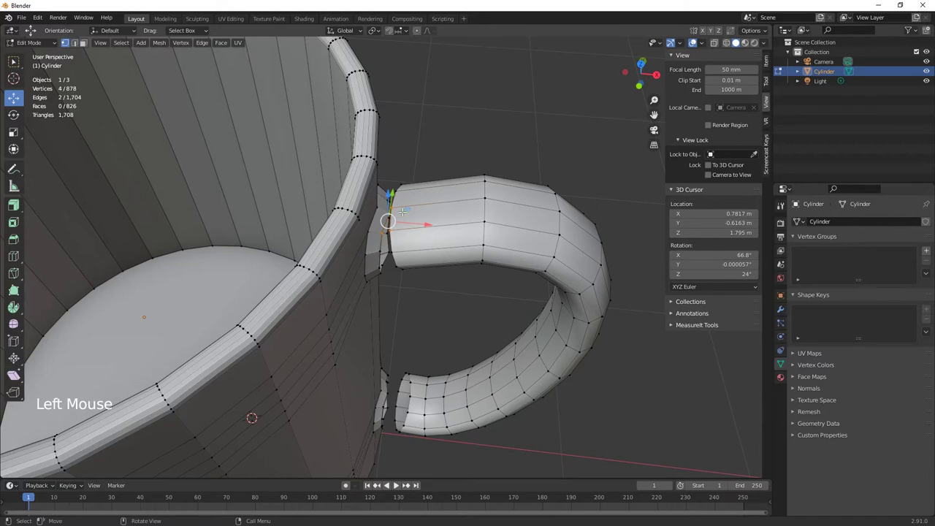
click(400, 234)
shift+click(379, 232)
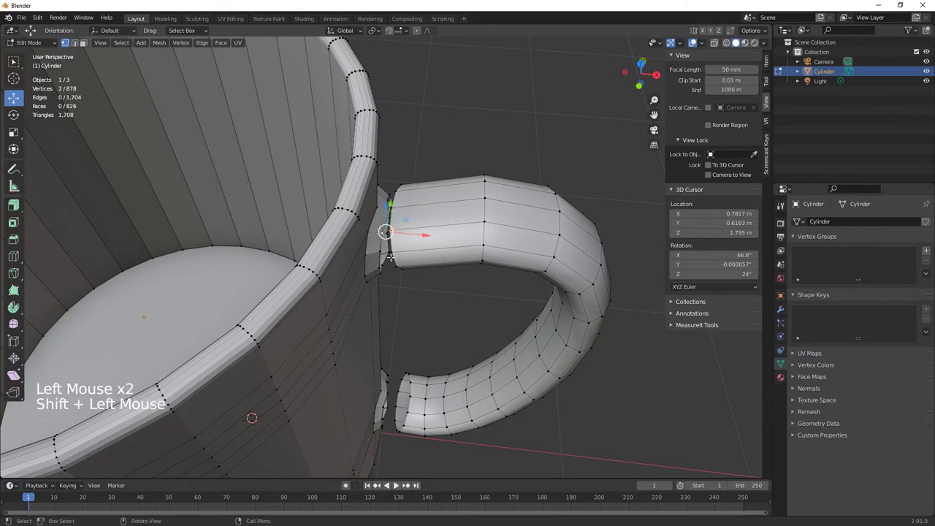
right_click(391, 257)
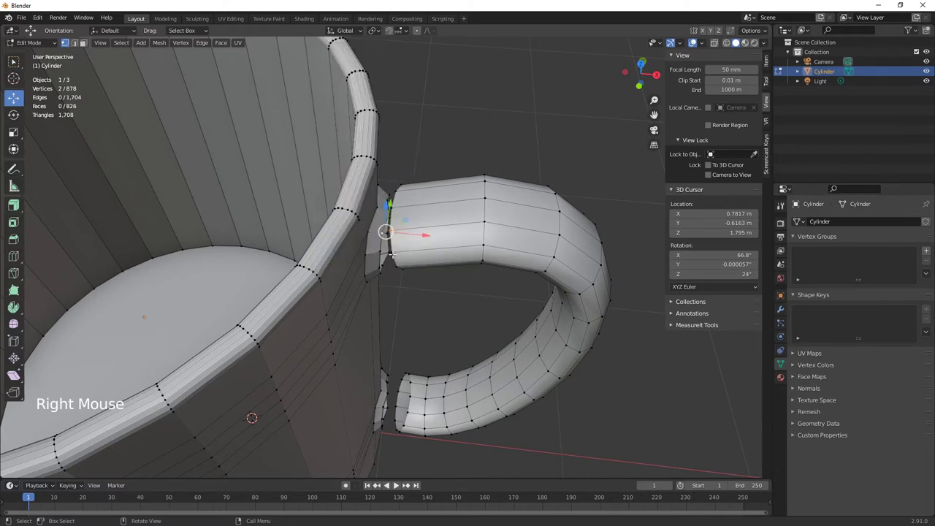
right_click(390, 230)
mouse_move(390, 230)
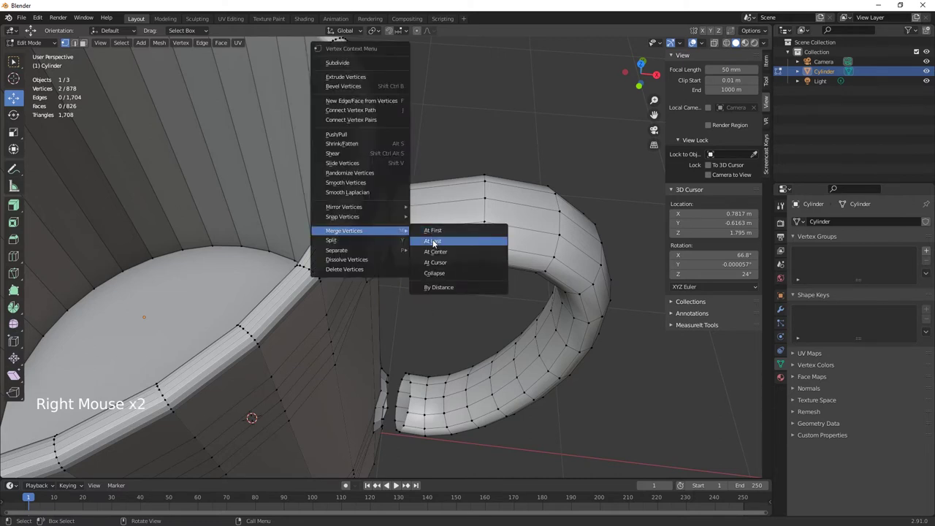
click(434, 242)
- Merge the next lower vertex of the handle's upper end into its neighbouring collar vertex using At Last
right_click(392, 252)
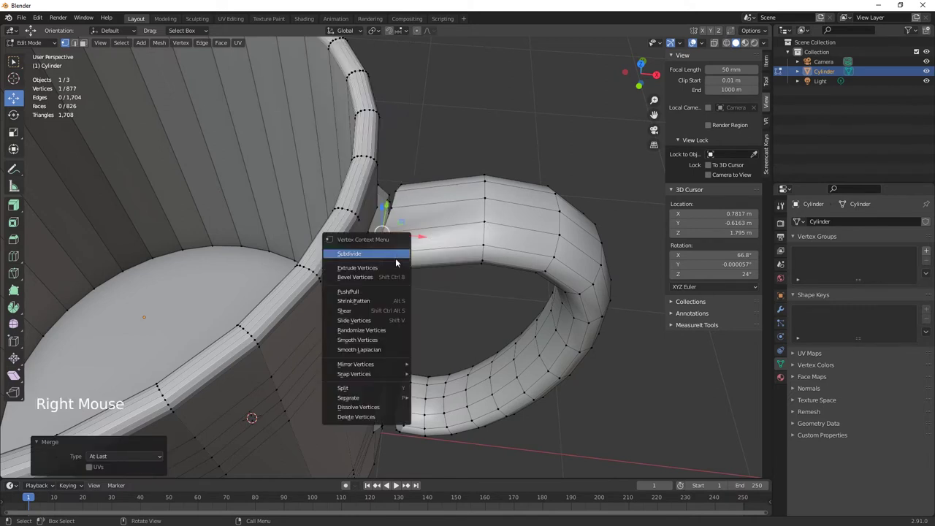
click(395, 248)
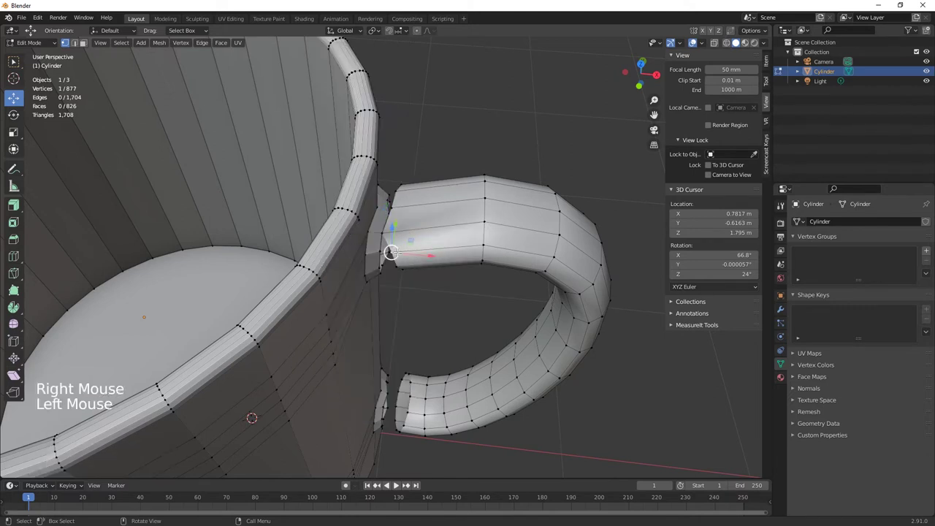
shift+click(376, 256)
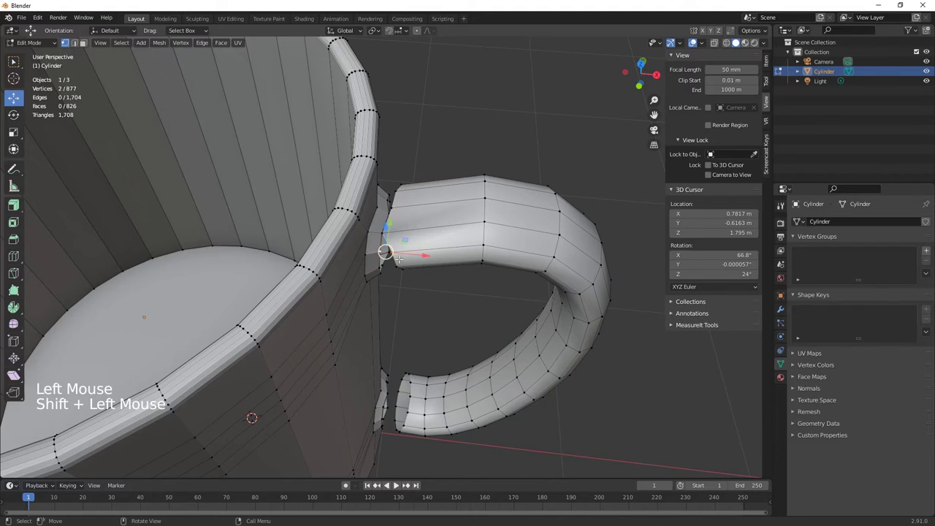
right_click(399, 258)
mouse_move(392, 254)
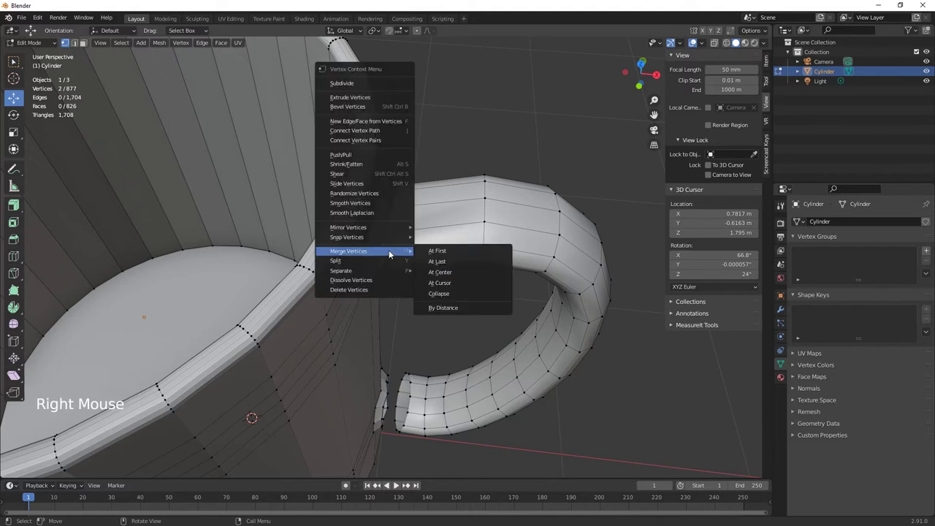
click(444, 260)
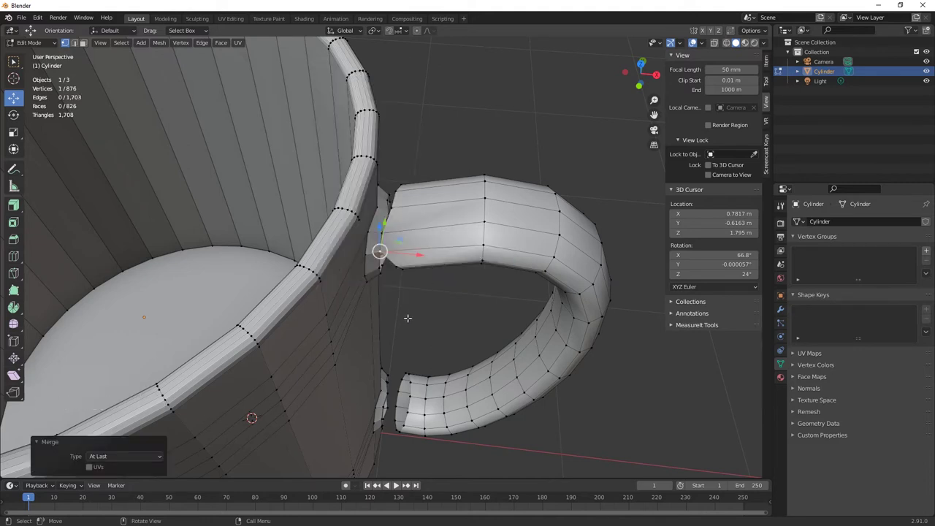
- Merge the third vertex down on the handle's upper end into the matching collar vertex using At Last
middle_drag(408, 317, 408, 308)
scroll(414, 305, up, 2)
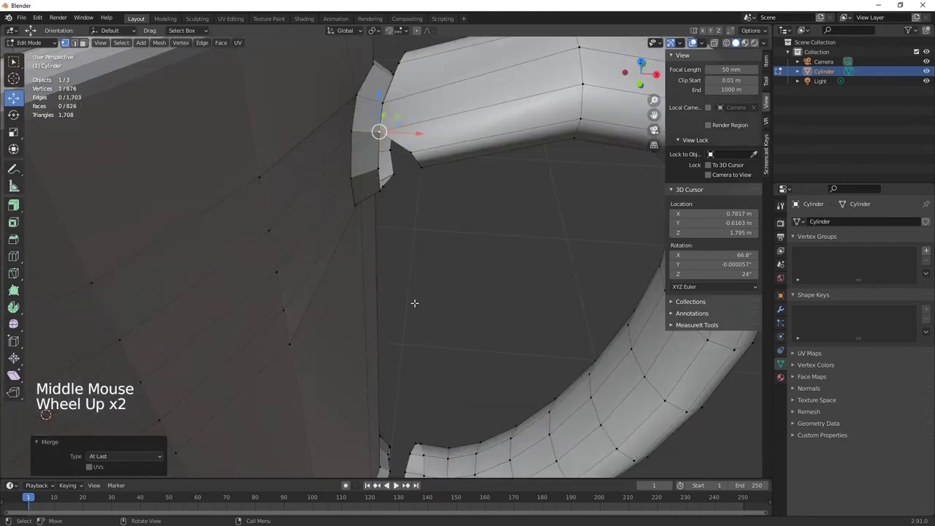
click(415, 157)
shift+click(376, 170)
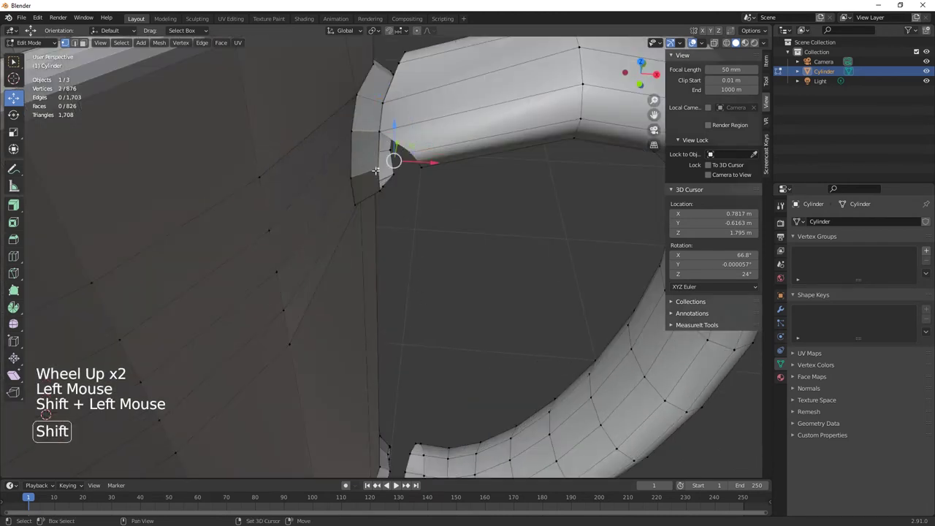
key(m)
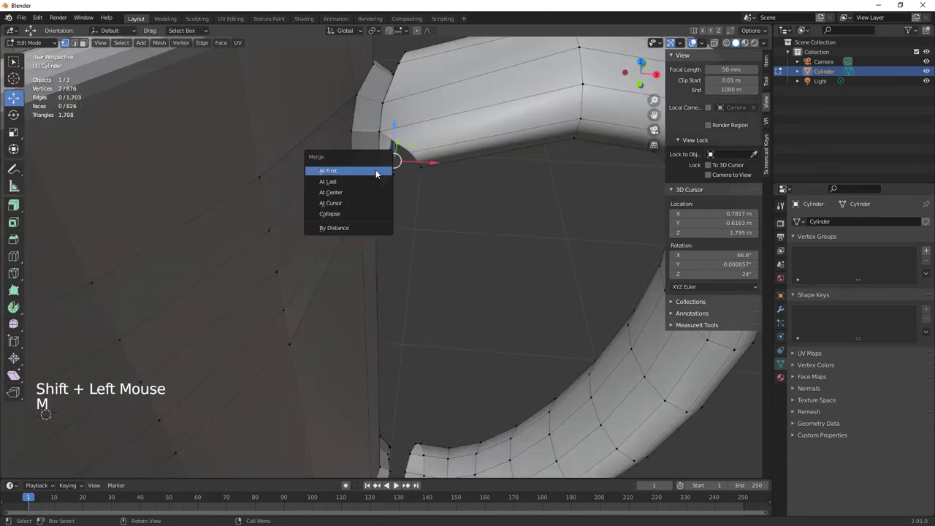
click(360, 184)
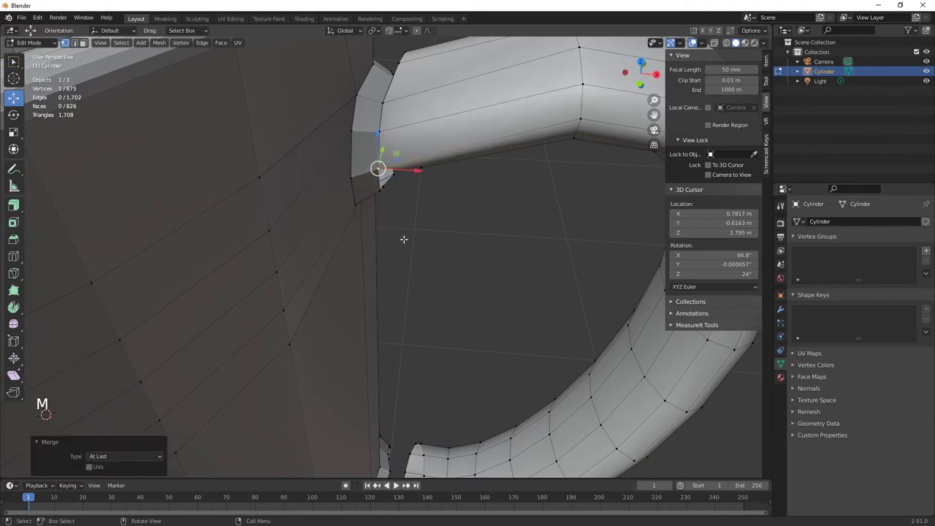
- Merge the next two lower-side vertices of the handle's upper end into their facing upper collar vertices using At Last
middle_drag(436, 275, 452, 187)
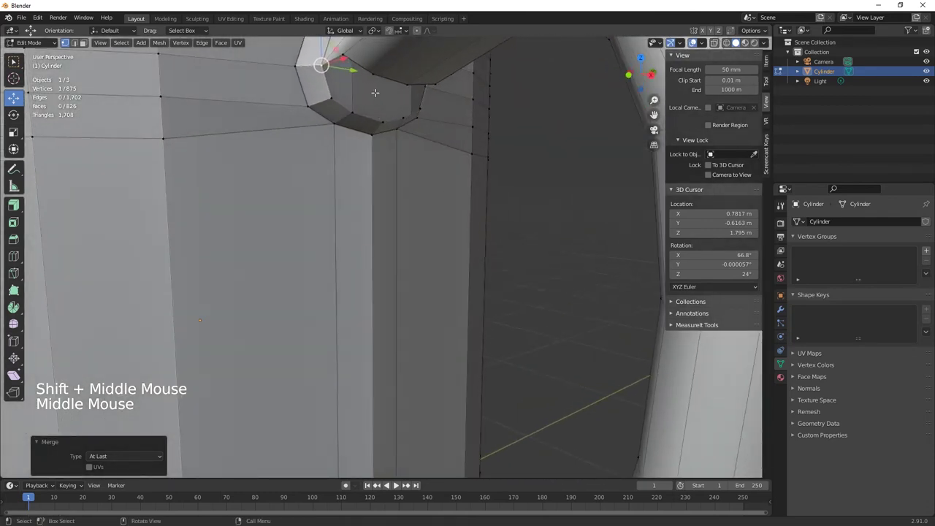
click(343, 54)
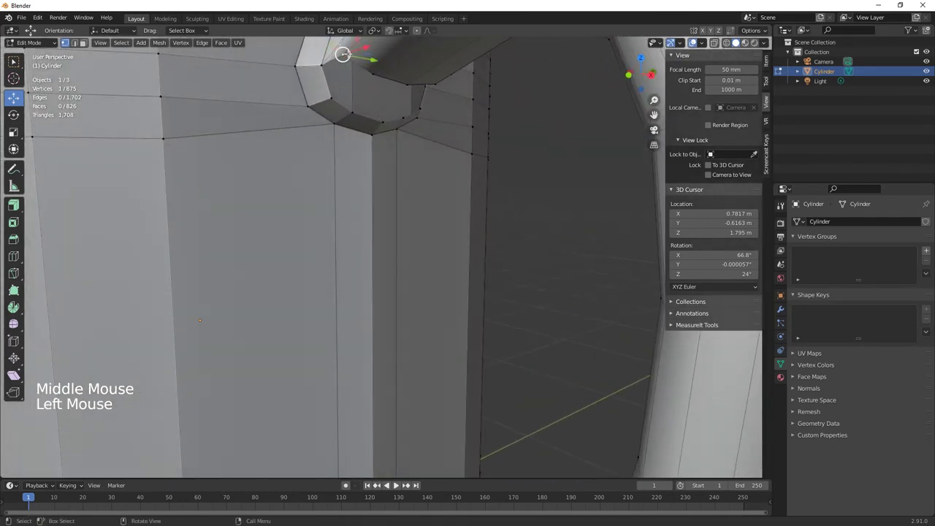
shift+click(328, 99)
key(m)
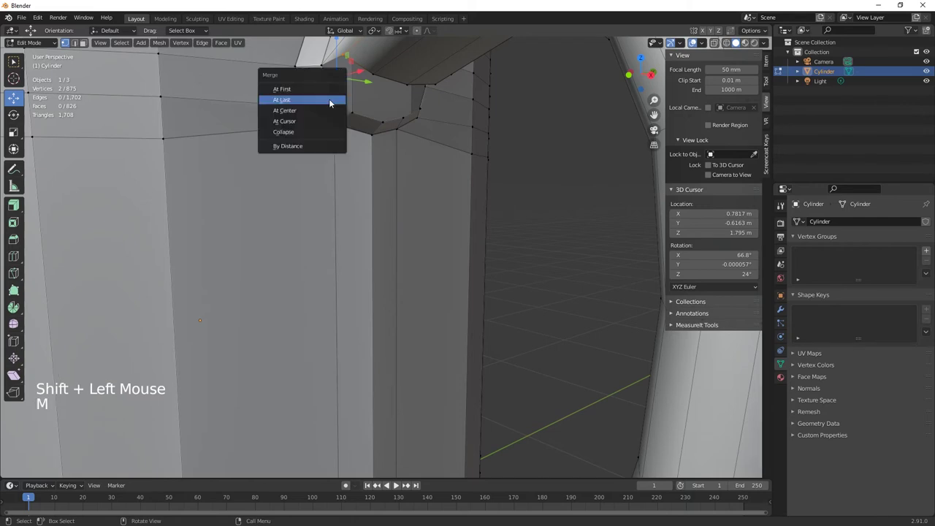
click(329, 100)
click(374, 74)
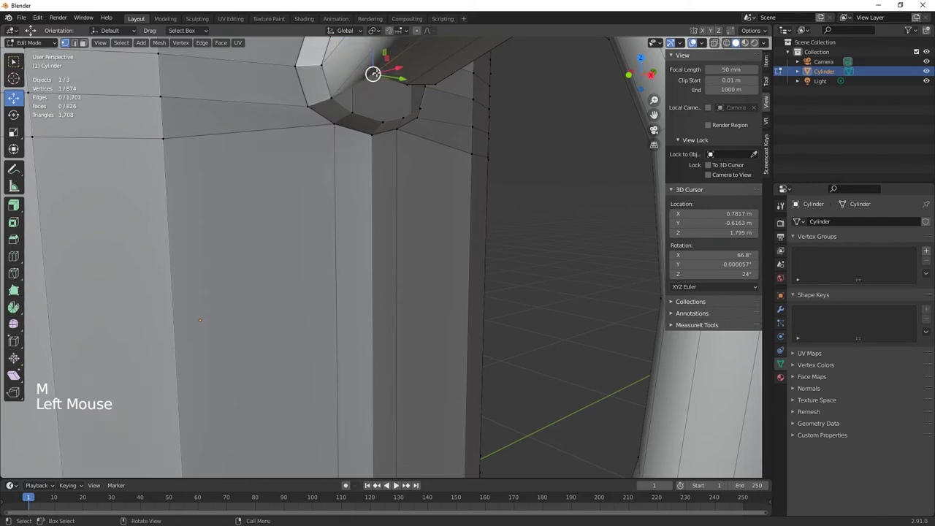
shift+click(349, 114)
key(m)
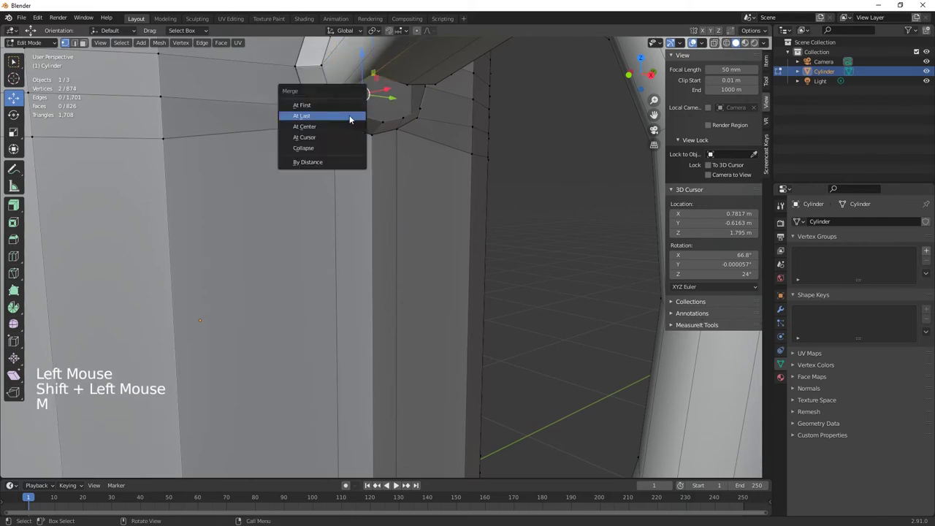
click(350, 117)
- Merge the adjoining underside vertex of the handle's upper end into the bottom vertex of the upper collar using At Last
click(392, 130)
shift+click(380, 125)
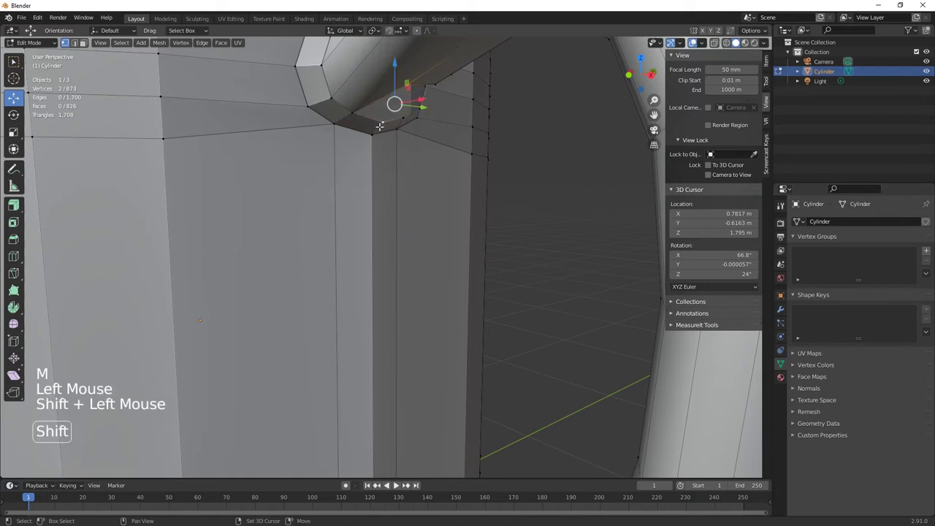
key(m)
click(379, 126)
- On the opposite side of the handle's upper end, merge the two lowest open vertices into their collar vertices using At Last
middle_drag(480, 205, 240, 96)
click(187, 89)
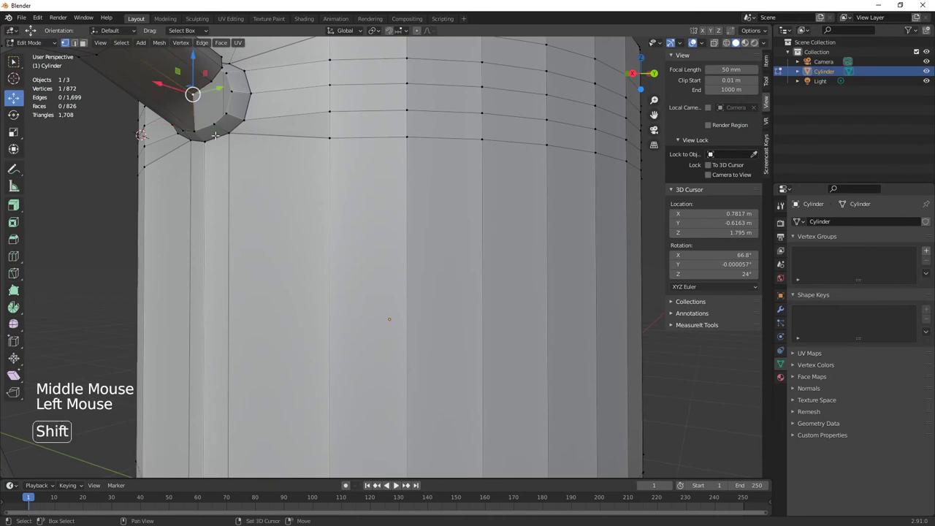
shift+click(216, 129)
key(m)
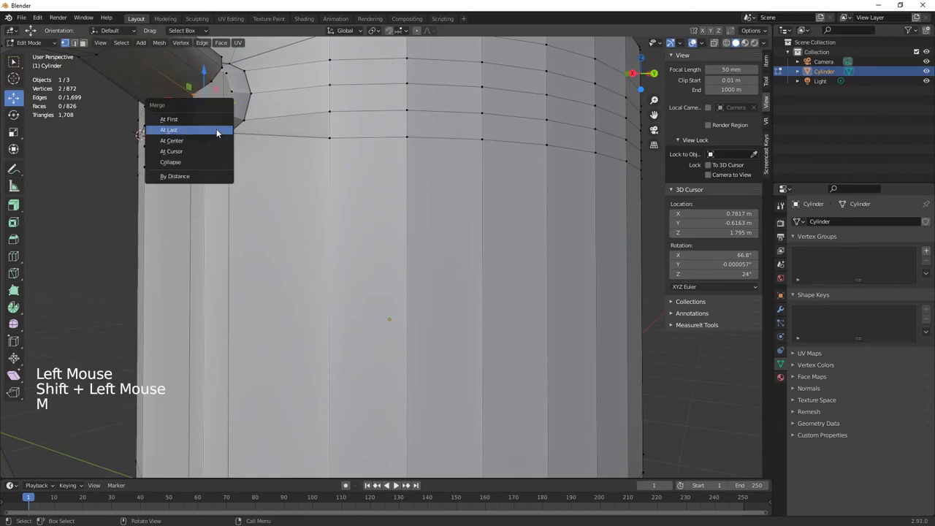
click(217, 129)
click(230, 117)
shift+click(230, 117)
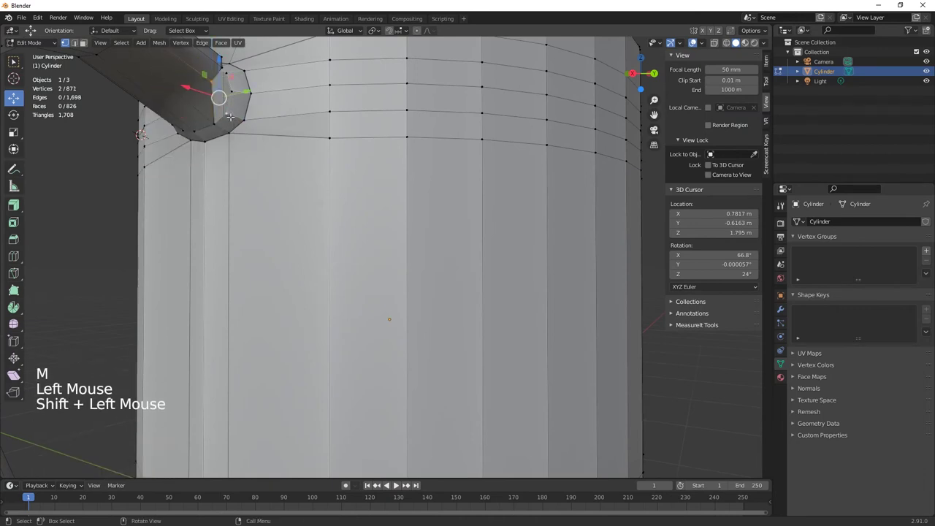
key(m)
click(226, 114)
- Continuing up that side, merge the next two vertices of the handle's upper end into the matching collar vertices using At Last
middle_drag(276, 124, 220, 110)
click(220, 111)
shift+click(221, 111)
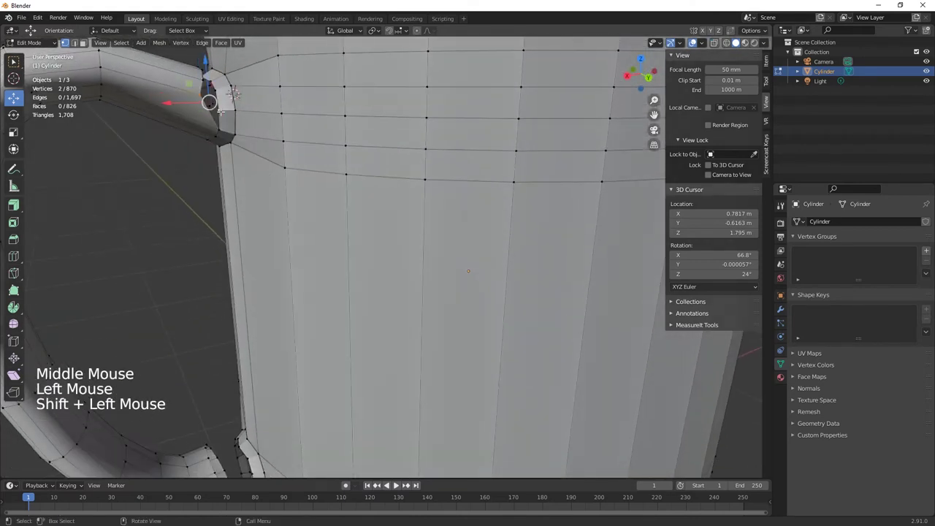
key(m)
click(220, 111)
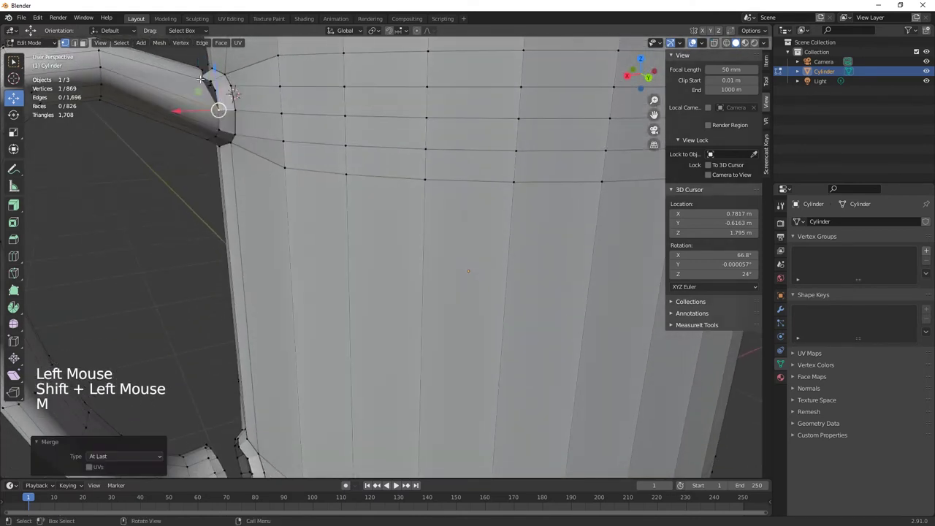
shift+click(213, 90)
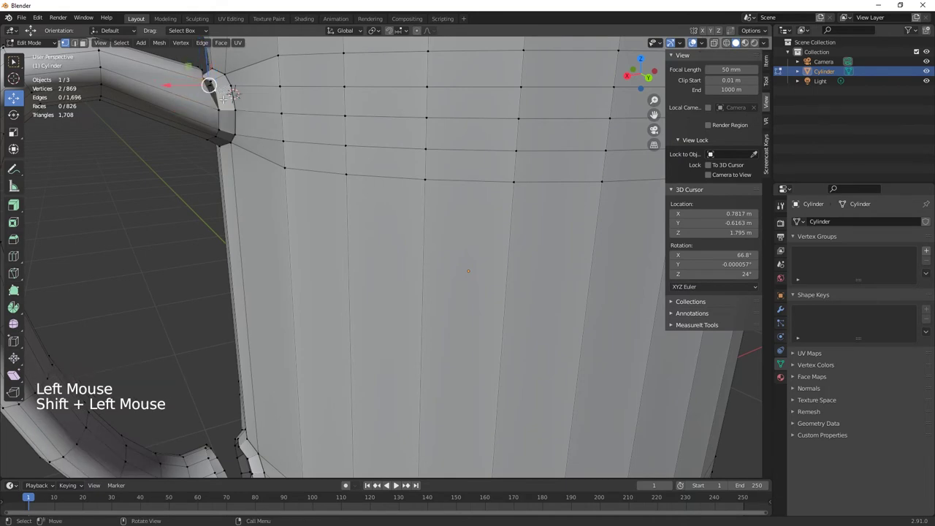
key(m)
click(223, 104)
- Merge the selected collar vertex and the next handle vertex into the neighbouring upper collar vertex using At Last
middle_drag(223, 104, 141, 175)
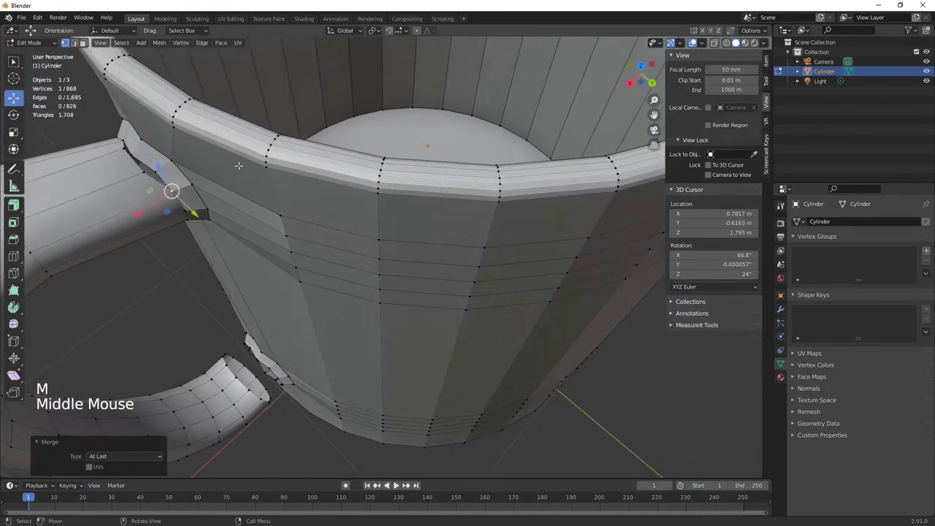
shift+click(150, 177)
shift+click(161, 170)
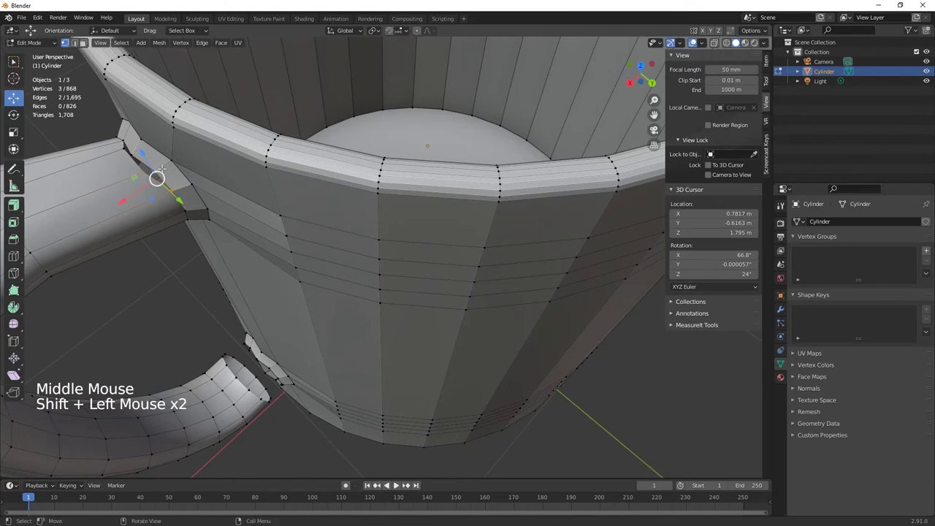
key(m)
click(162, 170)
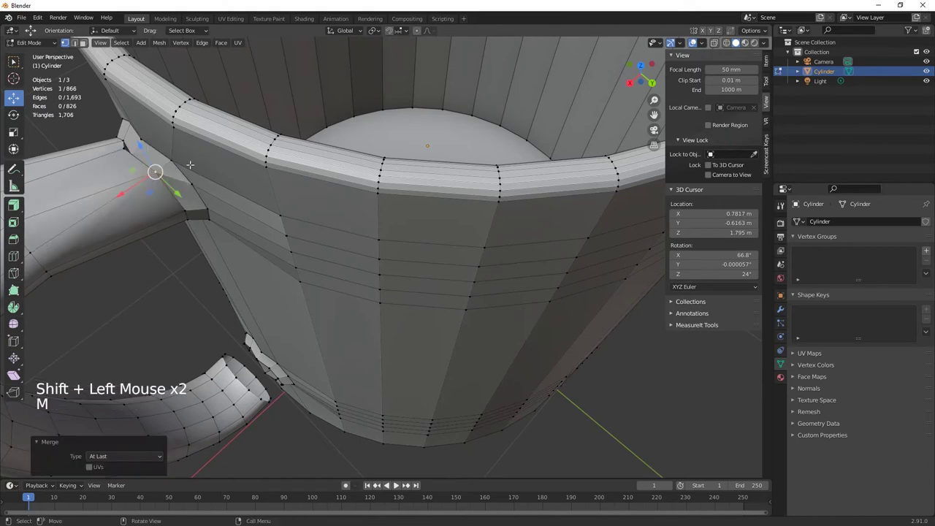
- Merge the remaining open vertex on top of the handle's upper end into its facing collar vertex using At Last
click(126, 144)
shift+click(130, 142)
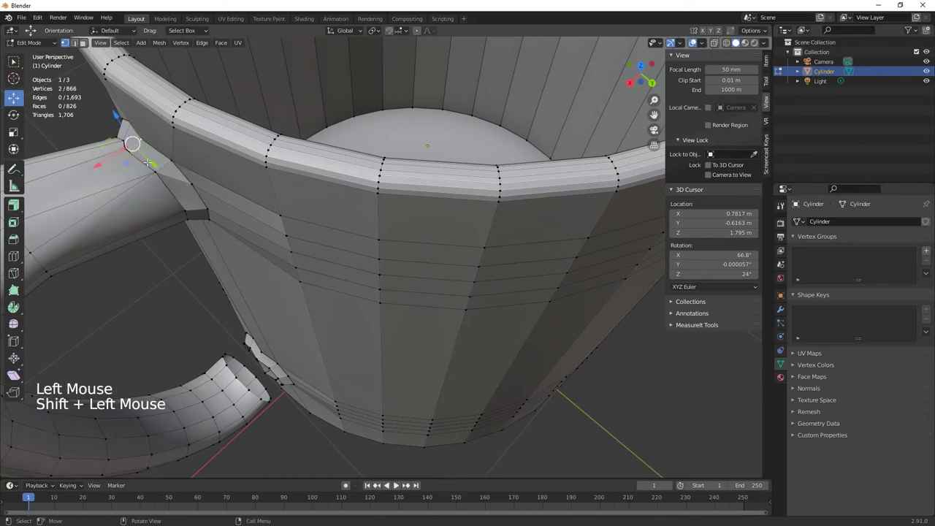
middle_drag(130, 142, 179, 183)
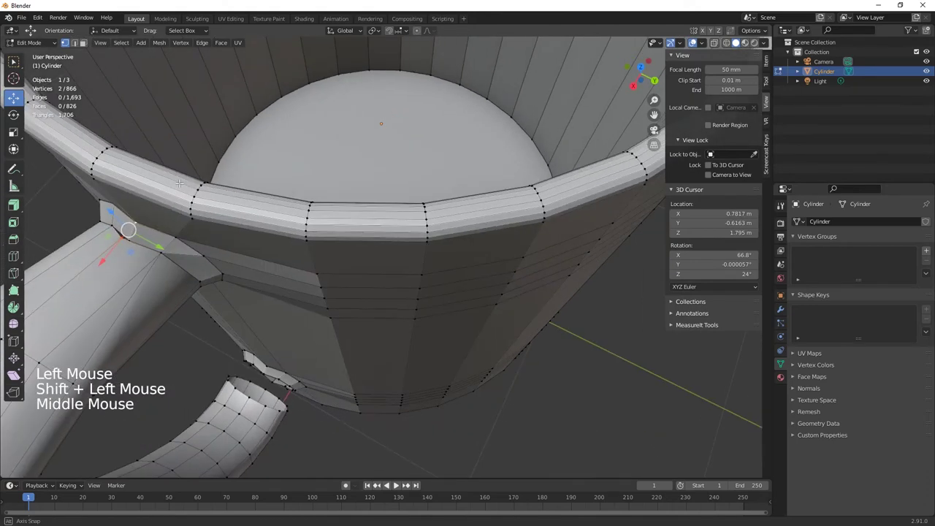
click(122, 237)
shift+click(124, 238)
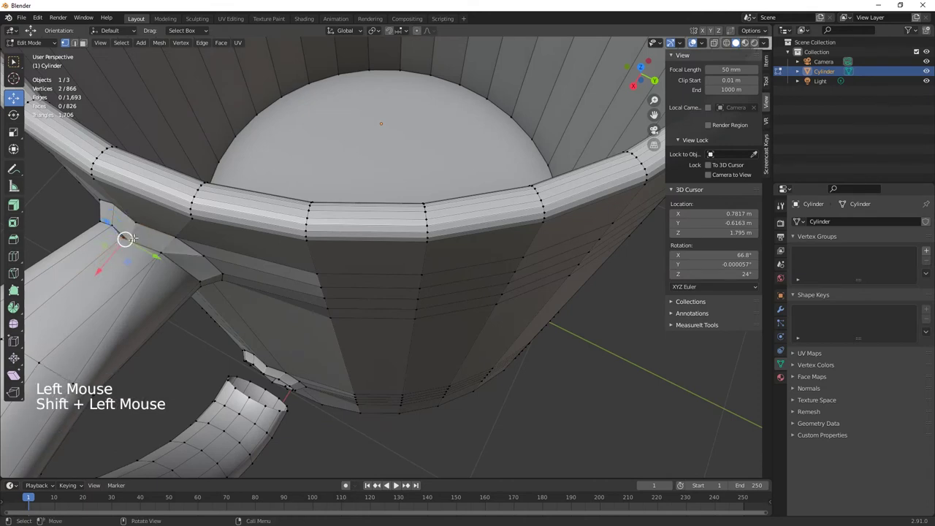
key(m)
click(129, 240)
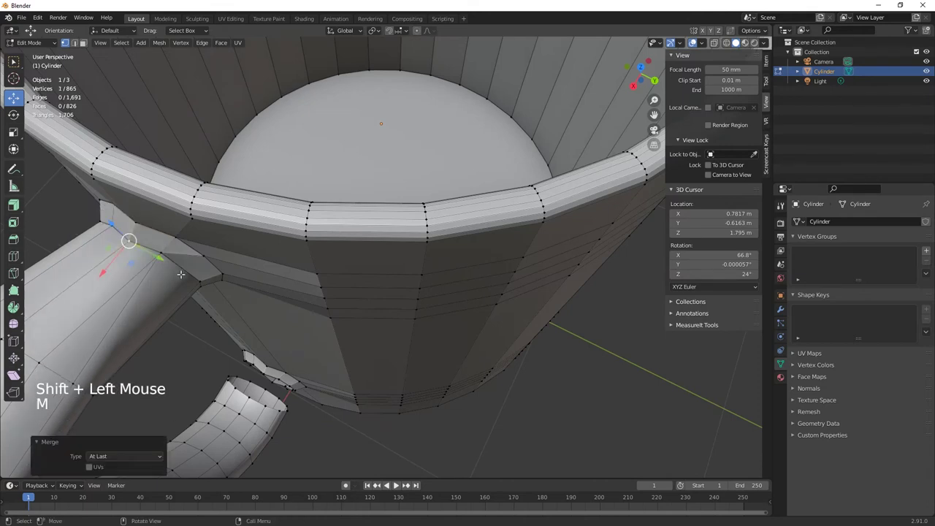
- Merge the first two upper vertices of the handle's lower end into the facing vertices of the lower collar using At Last
middle_drag(181, 274, 277, 236)
shift+middle_drag(324, 282, 303, 260)
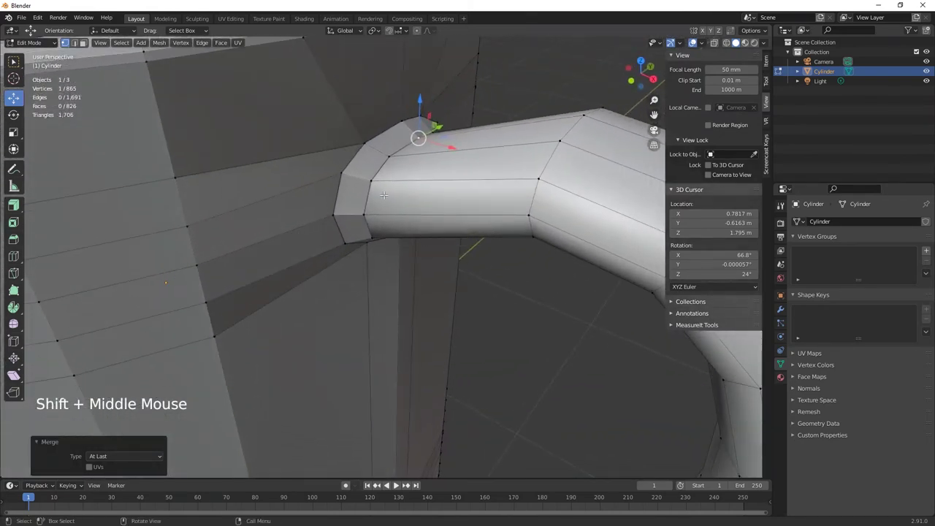
shift+middle_drag(433, 297, 394, 139)
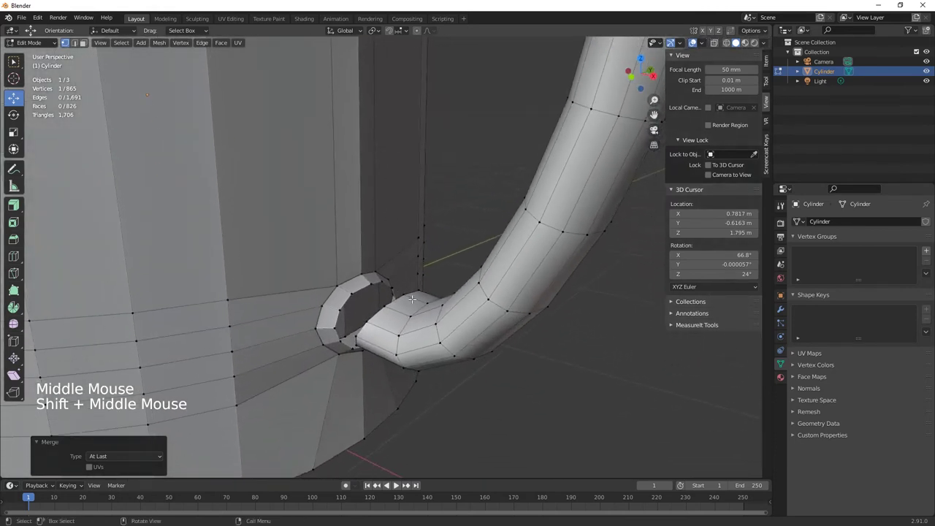
click(404, 294)
shift+click(384, 287)
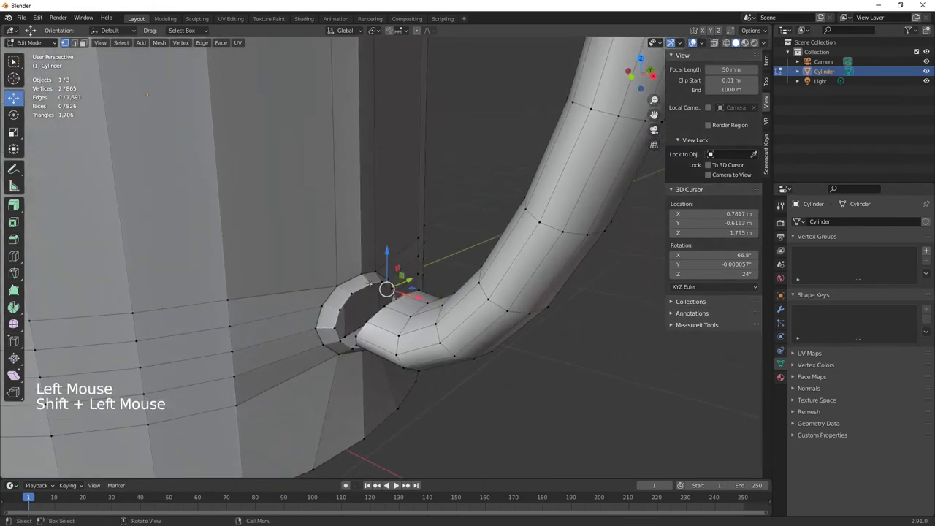
key(m)
click(371, 282)
click(380, 296)
shift+click(349, 292)
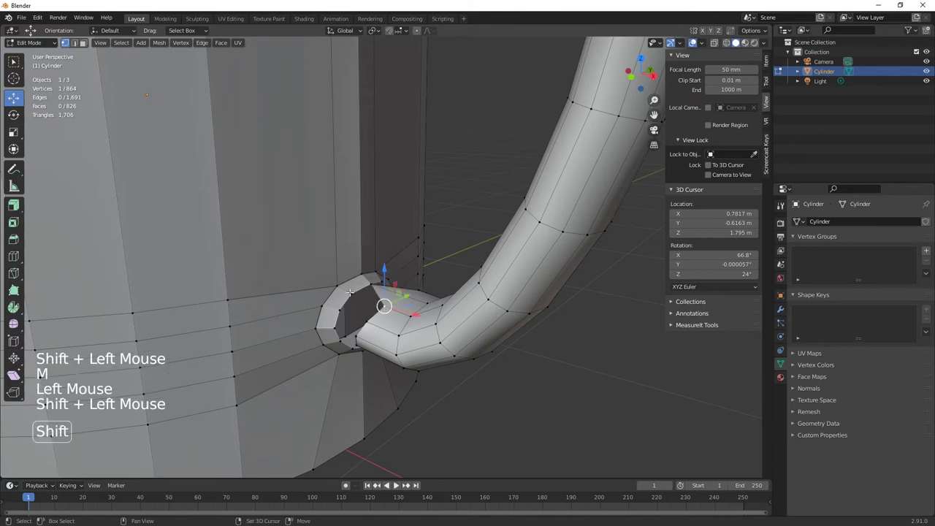
key(m)
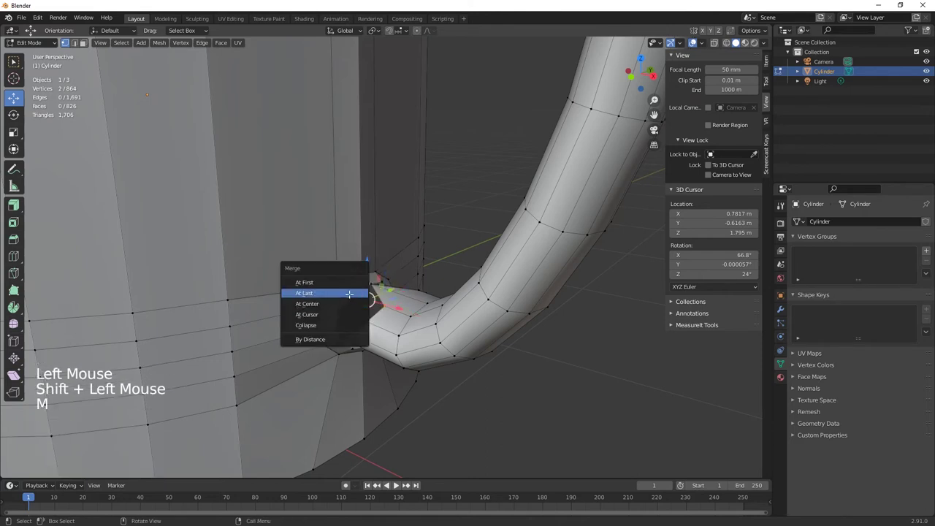
click(354, 293)
- Merge the next two side vertices of the handle's lower end into their neighbouring lower collar vertices using At Last
click(362, 321)
shift+click(338, 312)
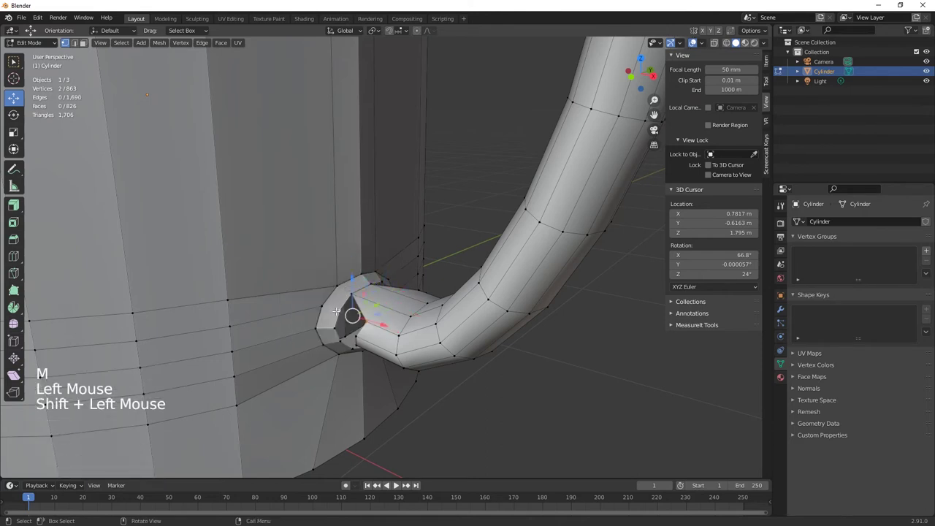
key(m)
click(338, 311)
click(341, 324)
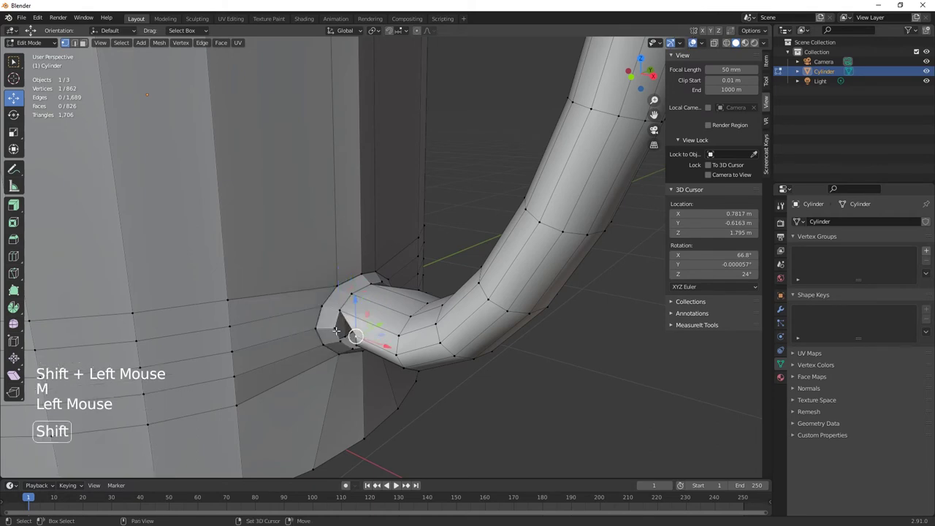
shift+click(371, 330)
key(m)
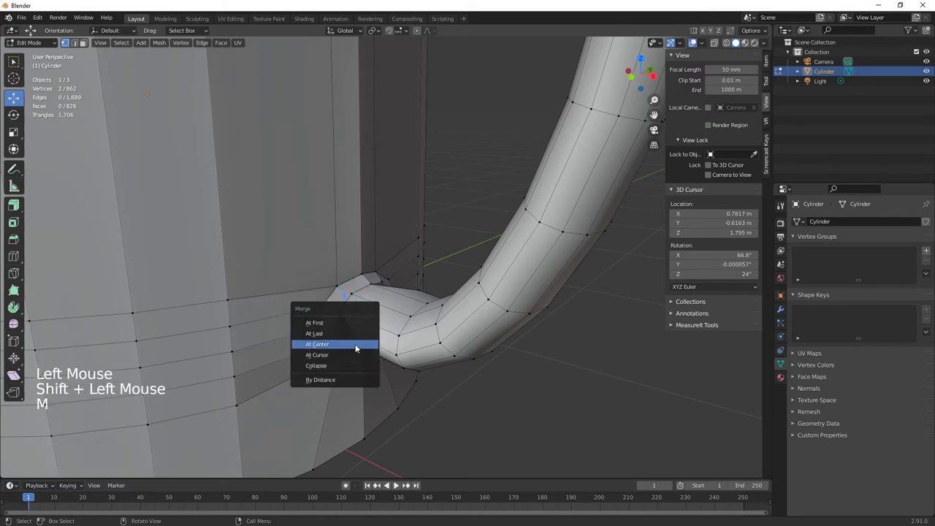
click(345, 333)
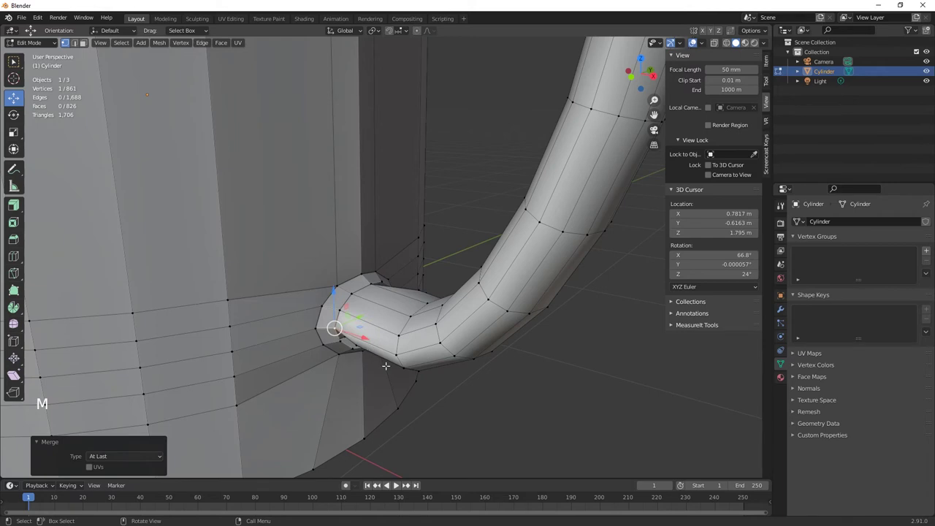
- Merge the two lower-side vertices of the handle's lower end into the matching lower collar vertices using At Last
middle_drag(345, 333, 369, 276)
click(361, 260)
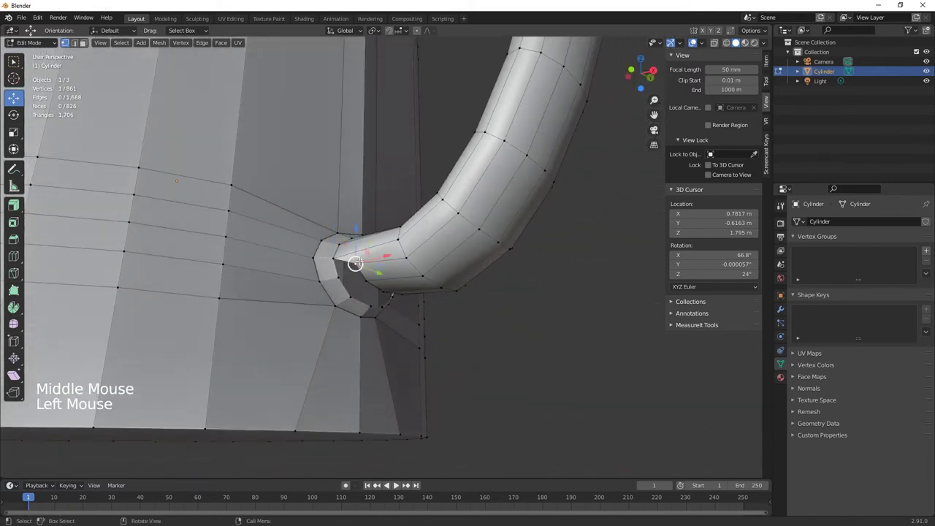
shift+click(336, 278)
key(m)
click(336, 280)
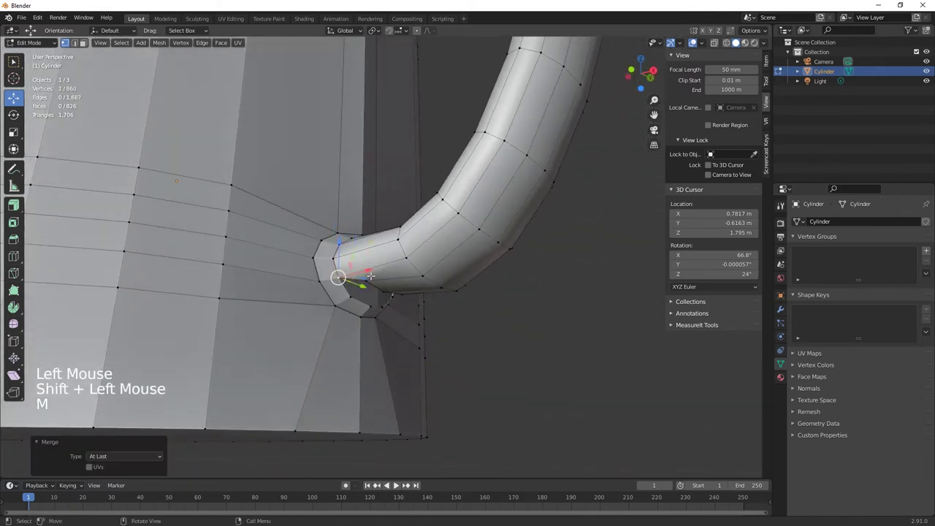
shift+click(352, 296)
key(m)
click(350, 302)
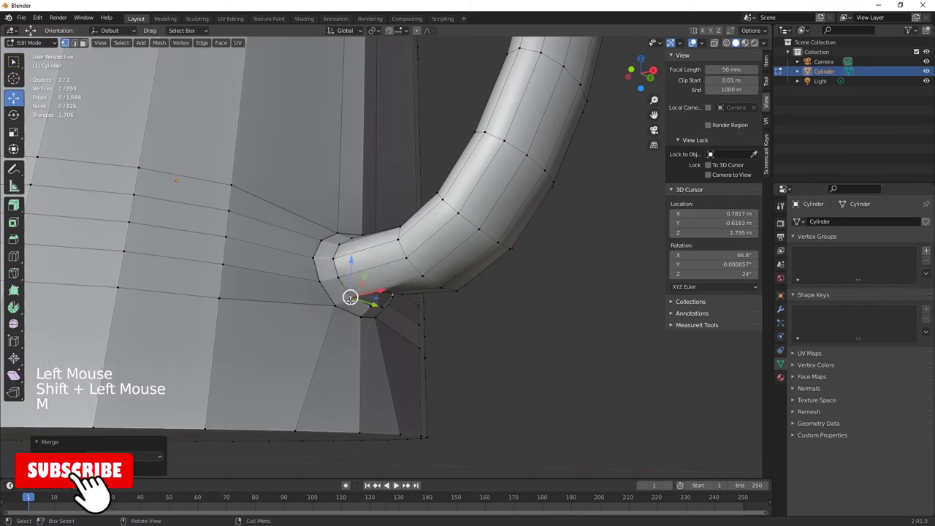
- Merge the next underside vertex of the handle's lower end into the facing bottom vertex of the lower collar using At Last
middle_drag(416, 349, 365, 311)
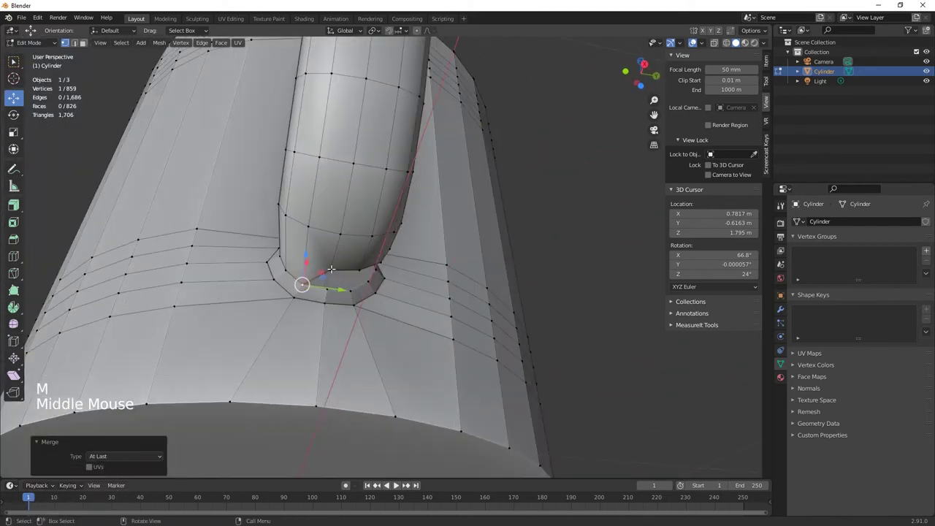
click(306, 290)
shift+click(325, 296)
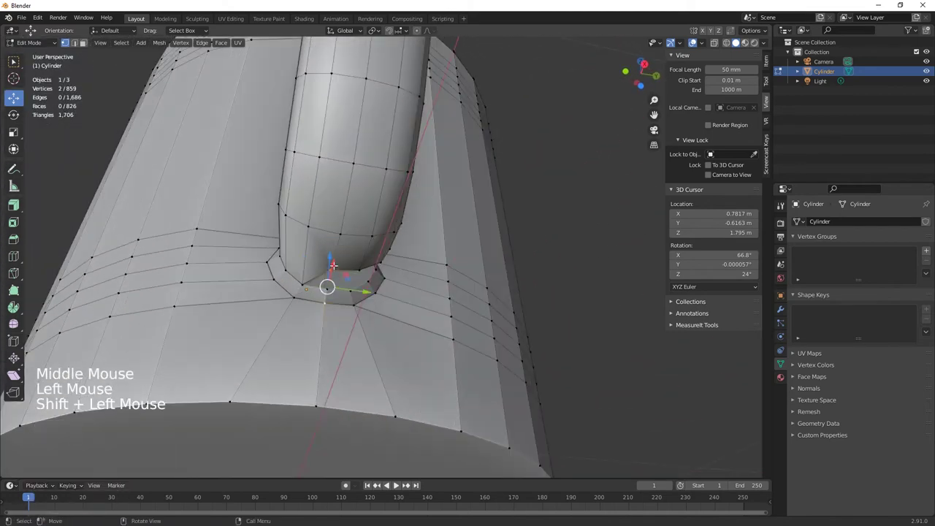
click(335, 295)
shift+click(326, 292)
key(m)
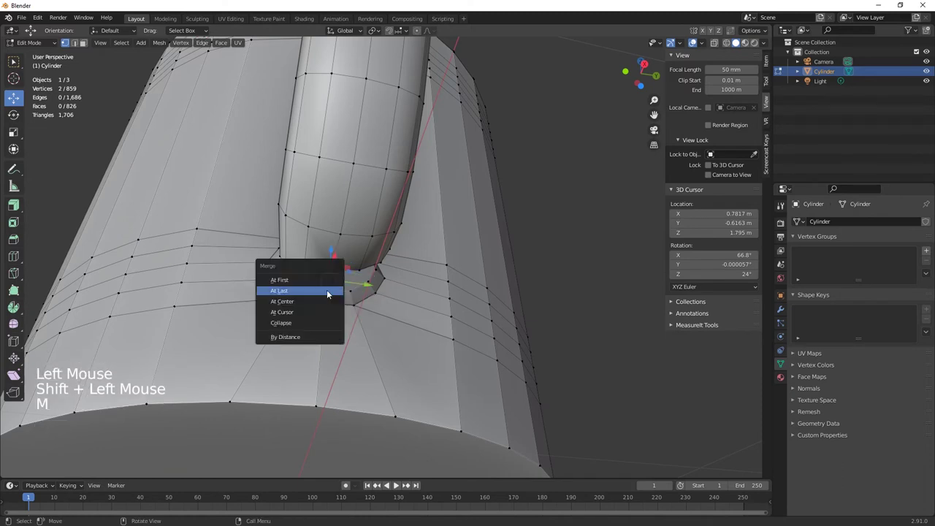
click(327, 289)
- Merge the next underside vertex of the handle's lower end into the adjacent right-hand collar vertex using At Last
click(358, 267)
shift+click(352, 291)
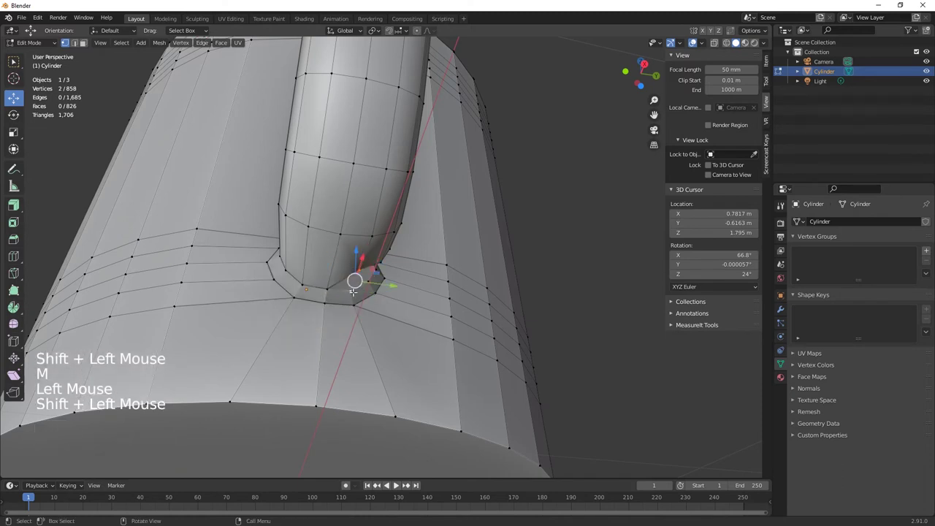
key(m)
click(355, 295)
- Merge two vertices on the far side of the handle's lower end into the matching lower collar vertices using At Last
middle_drag(420, 330, 332, 307)
click(330, 297)
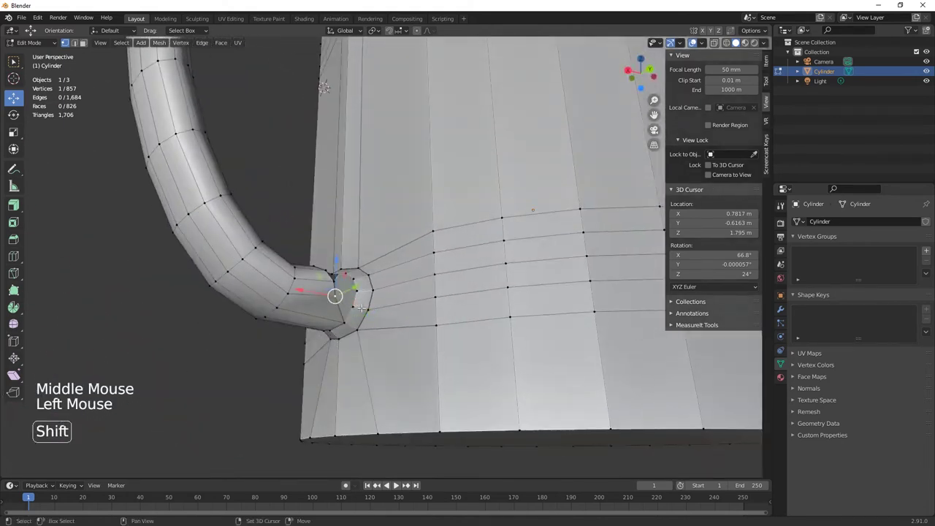
shift+click(362, 307)
click(331, 295)
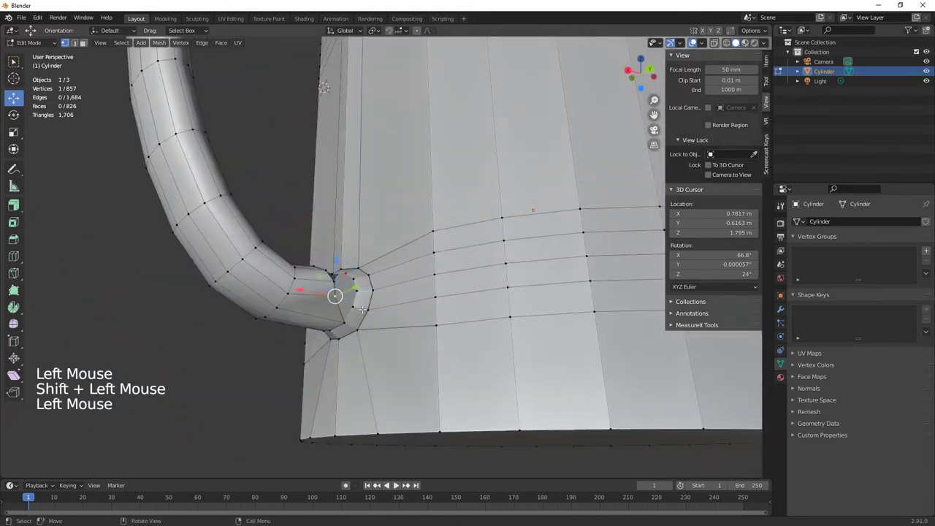
shift+click(357, 307)
key(m)
click(356, 307)
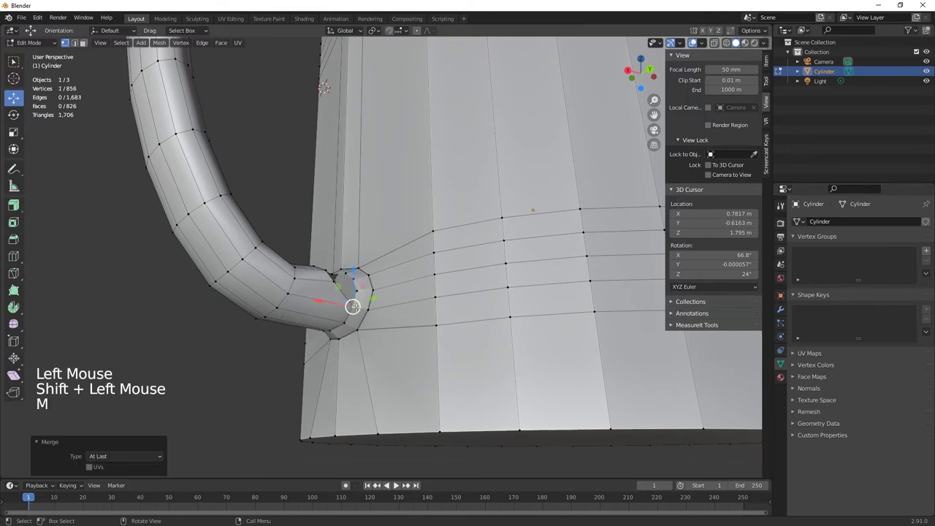
shift+click(359, 290)
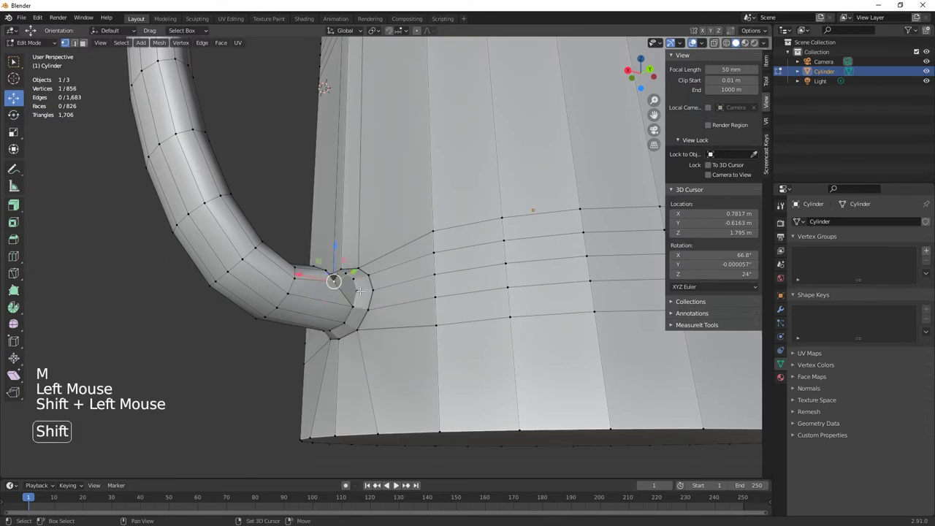
key(m)
click(360, 290)
- Merge the last two open vertices of the handle's lower end into the lower collar using At Last, closing the remaining gap
middle_drag(359, 290, 370, 342)
click(328, 287)
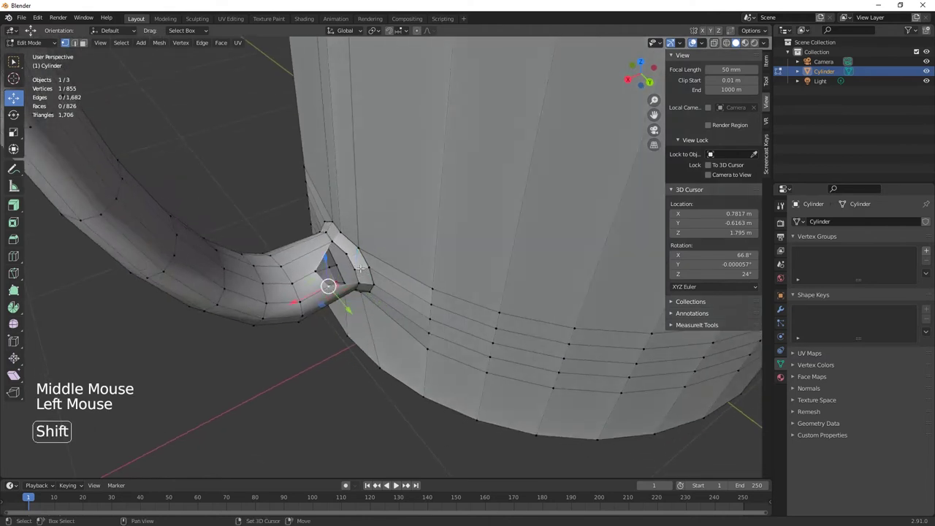
shift+click(355, 269)
key(m)
click(355, 268)
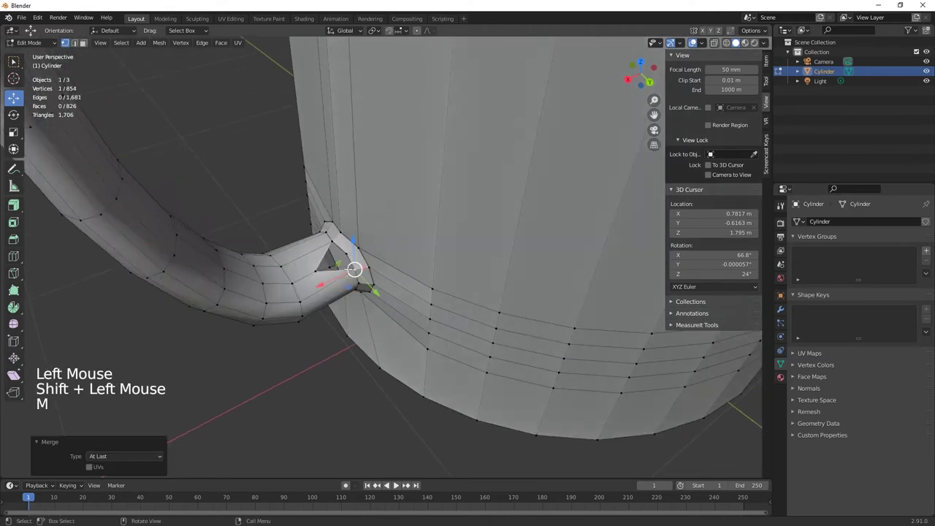
click(351, 253)
shift+click(352, 253)
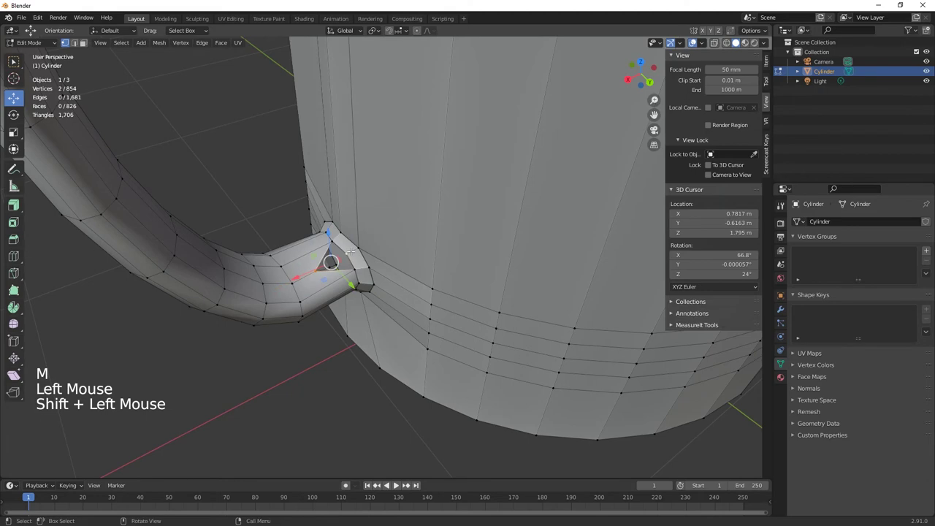
key(m)
click(351, 252)
- Return to Object Mode and apply Shade Smooth to the whole mug
middle_drag(350, 252, 495, 356)
scroll(460, 357, down, 3)
scroll(461, 357, down, 3)
scroll(461, 358, up, 1)
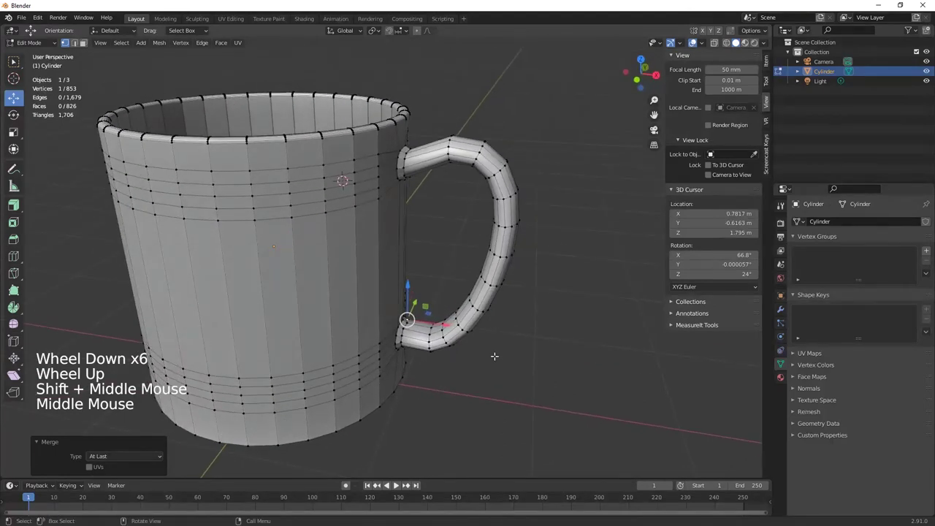
key(Tab)
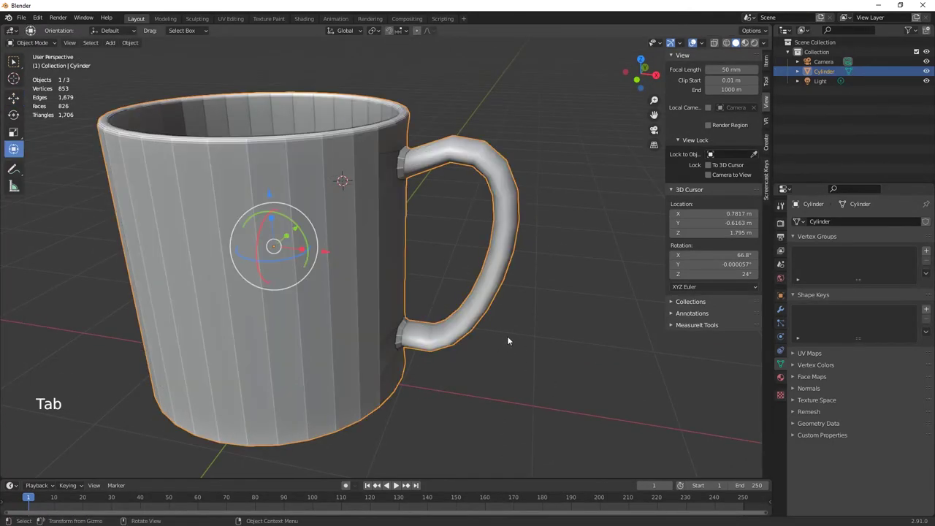
key(w)
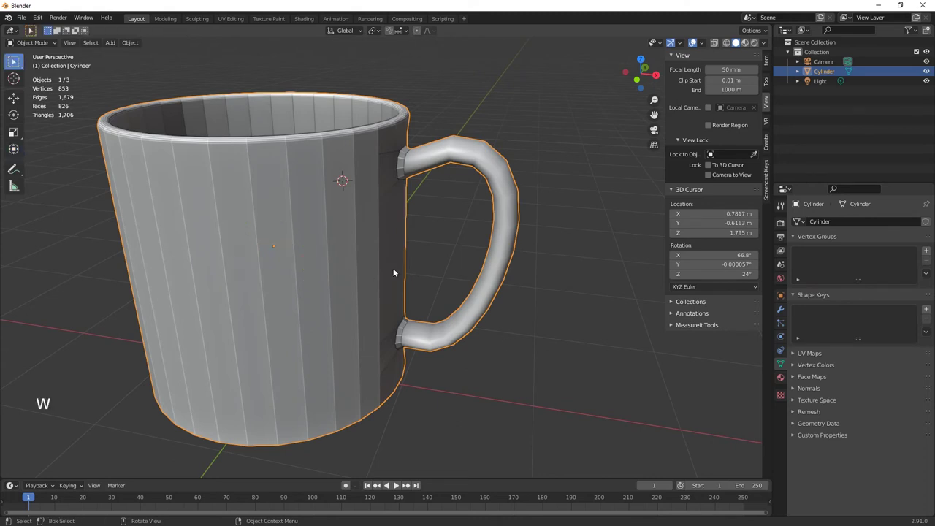
right_click(336, 261)
click(331, 258)
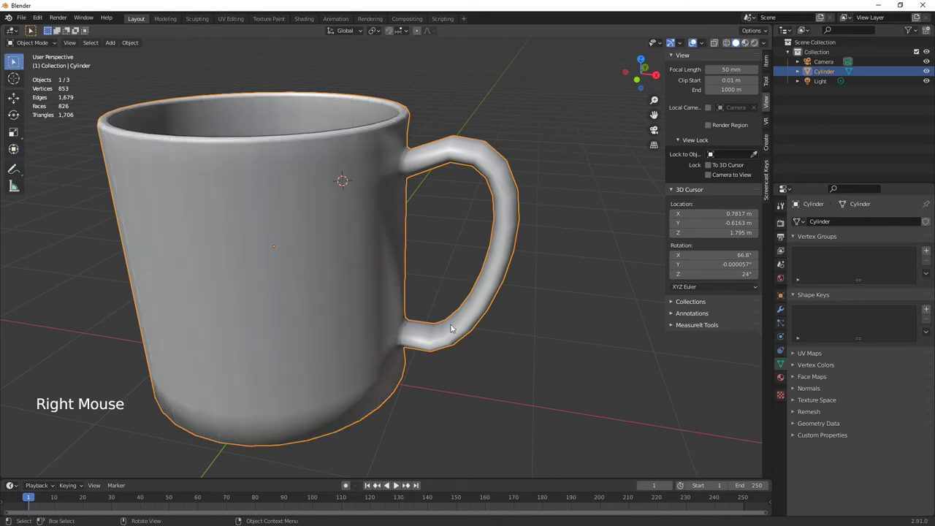
- Add a Subdivision Surface modifier to the mug and set its viewport level to 2
middle_drag(451, 328, 411, 318)
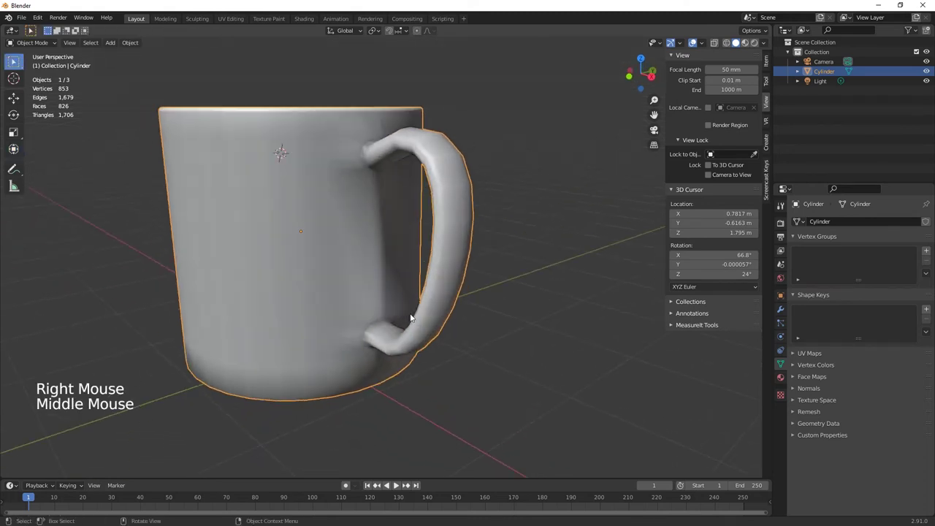
click(780, 311)
click(809, 220)
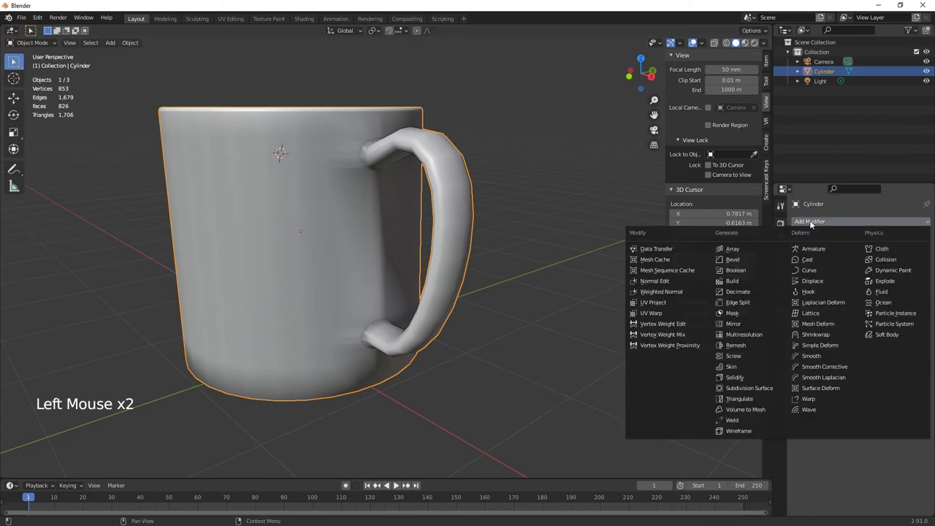
click(747, 389)
middle_drag(431, 385, 474, 390)
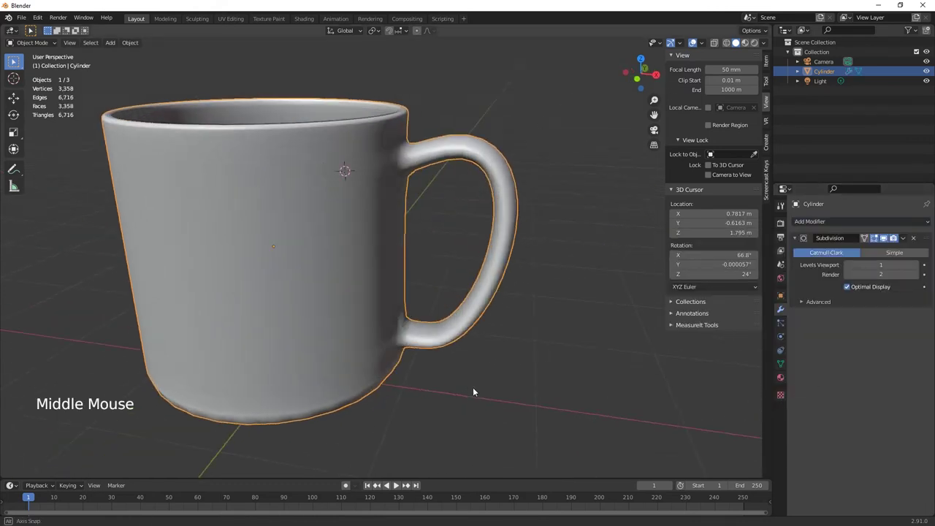
scroll(469, 385, down, 1)
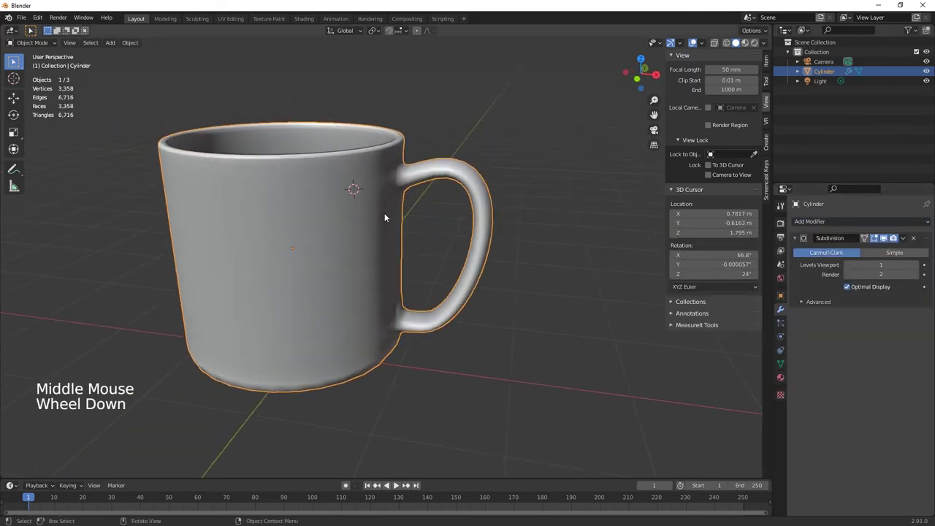
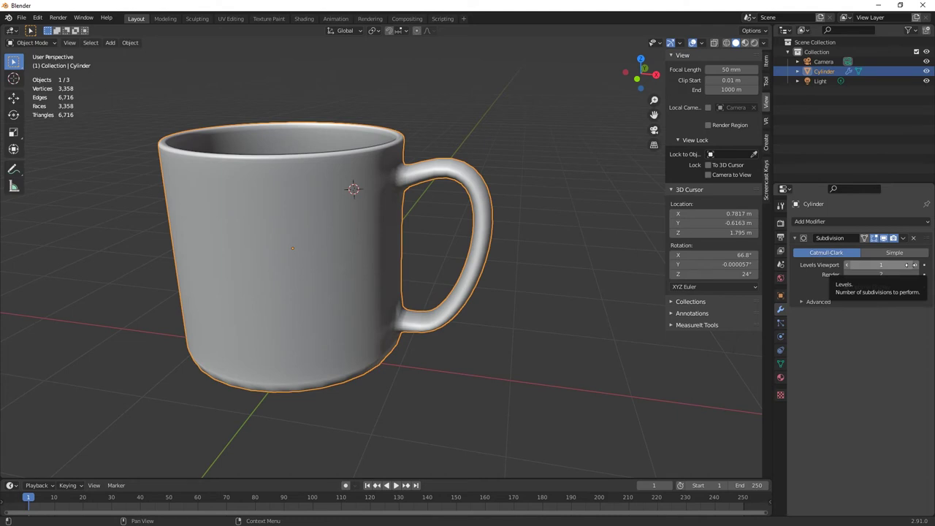
click(911, 265)
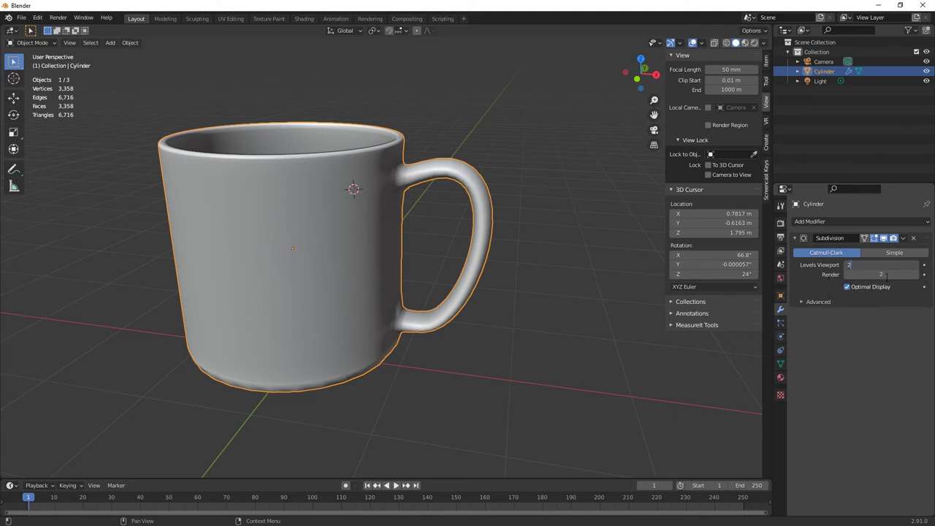
key(Return)
middle_drag(526, 384, 432, 371)
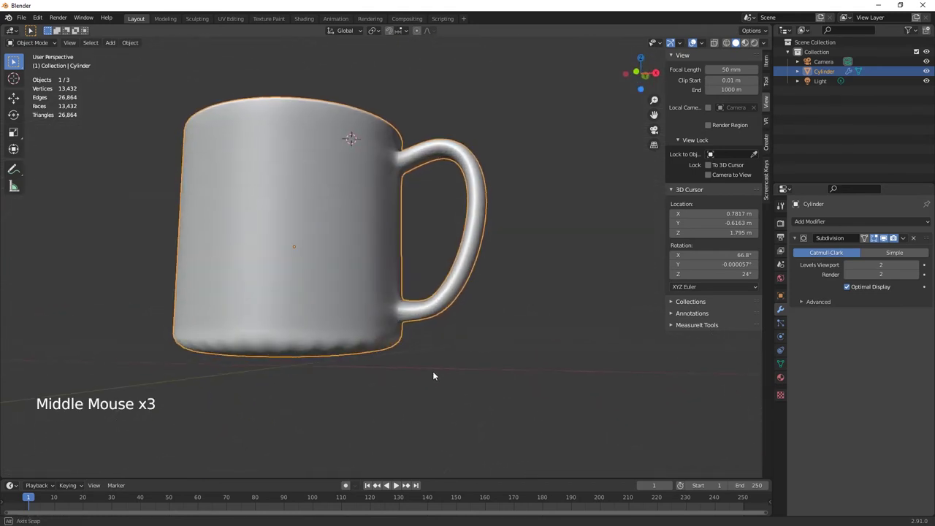
- In Edit Mode, add one loop cut around the outer wall close to the mug's bottom edge, with a slide factor of about 0.917
key(Tab)
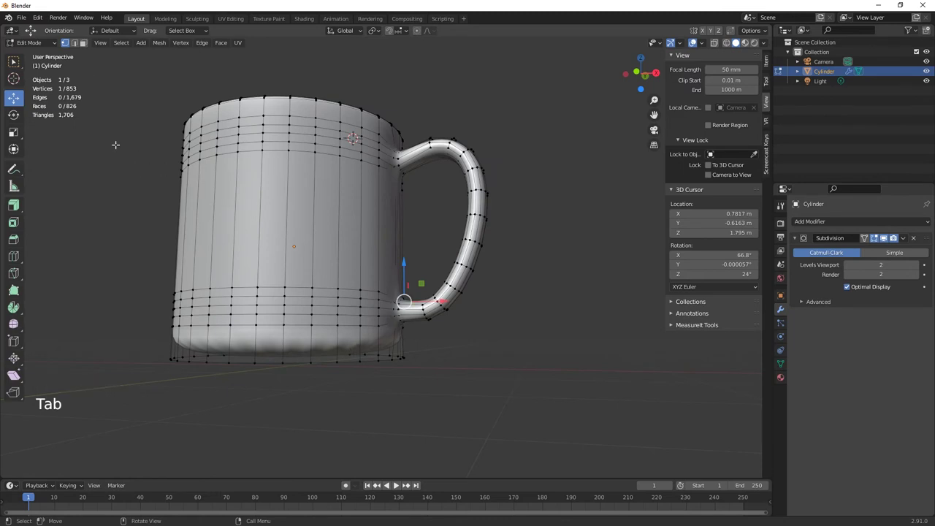
key(ctrl)
key(ctrl+r)
click(357, 341)
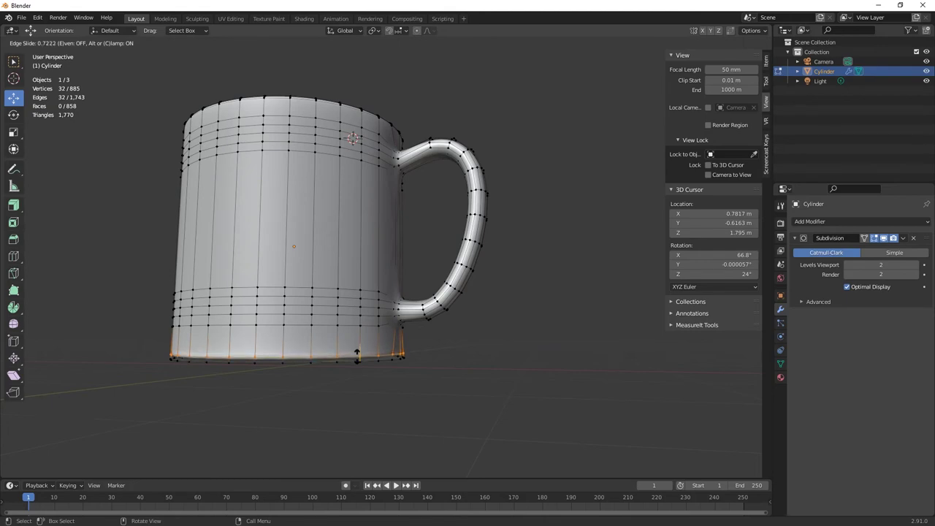
click(357, 359)
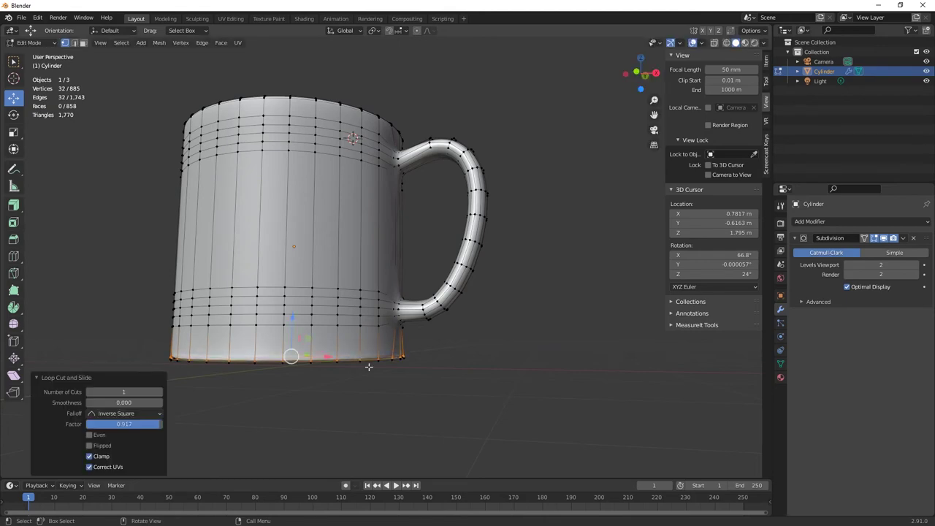
- Select the mug's underside face through its bottom edge loop and inset it by about 0.025 m
middle_drag(367, 365, 433, 359)
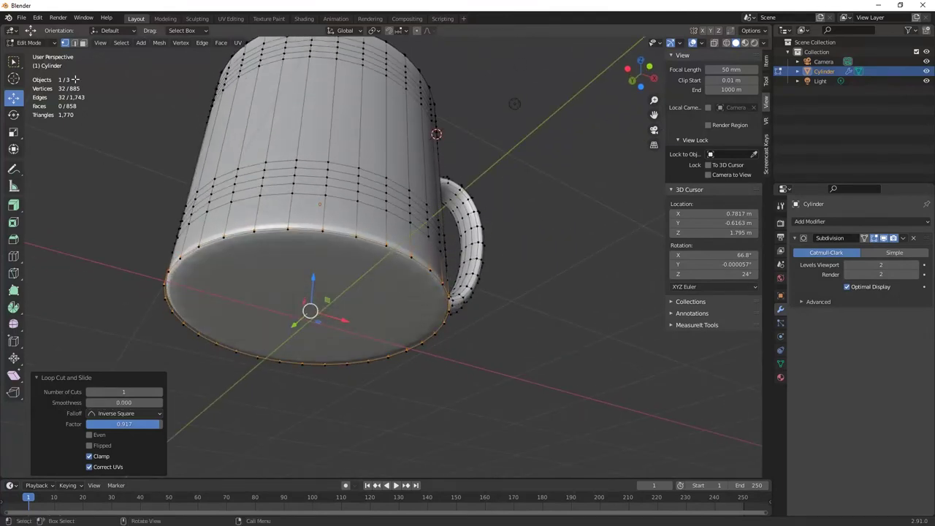
click(74, 43)
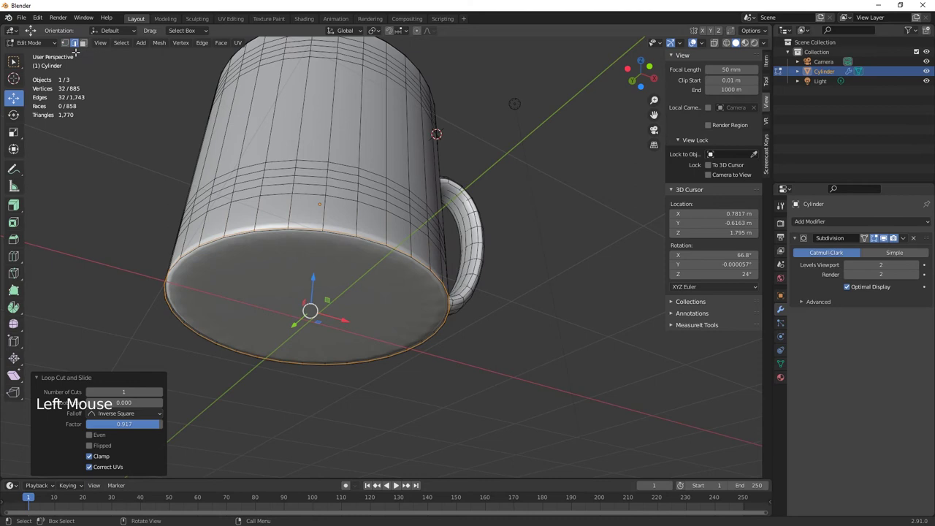
alt+click(375, 245)
scroll(408, 312, up, 2)
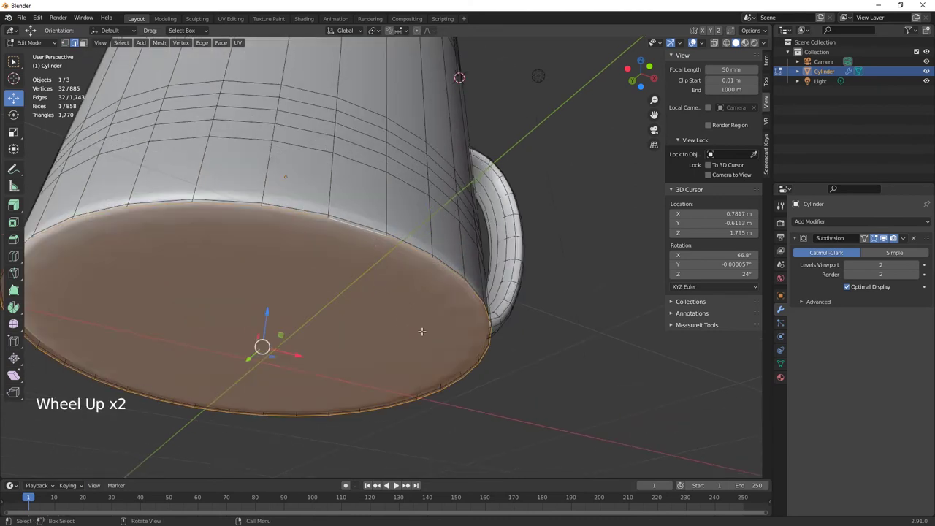
key(i)
click(421, 330)
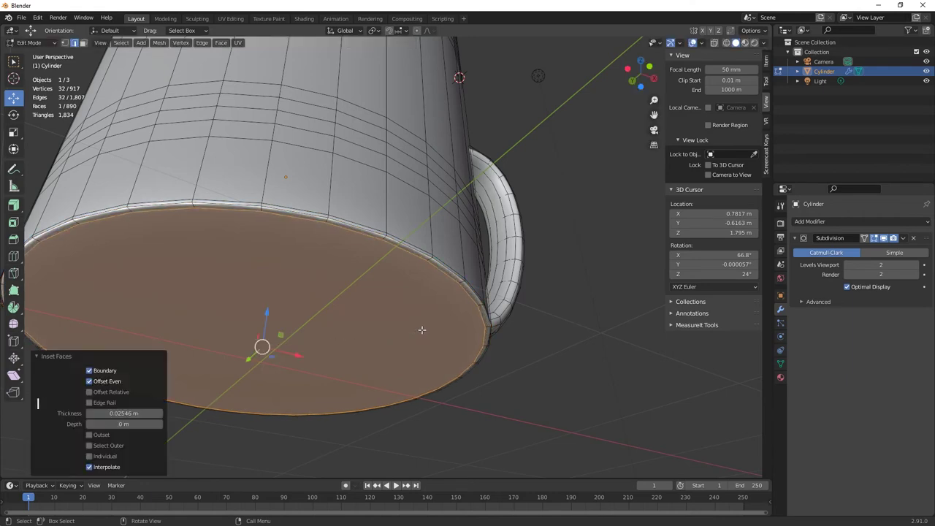
- Add one loop cut around the inner wall just above the mug's inside floor, with a slide factor of about -0.87
middle_drag(362, 272, 372, 330)
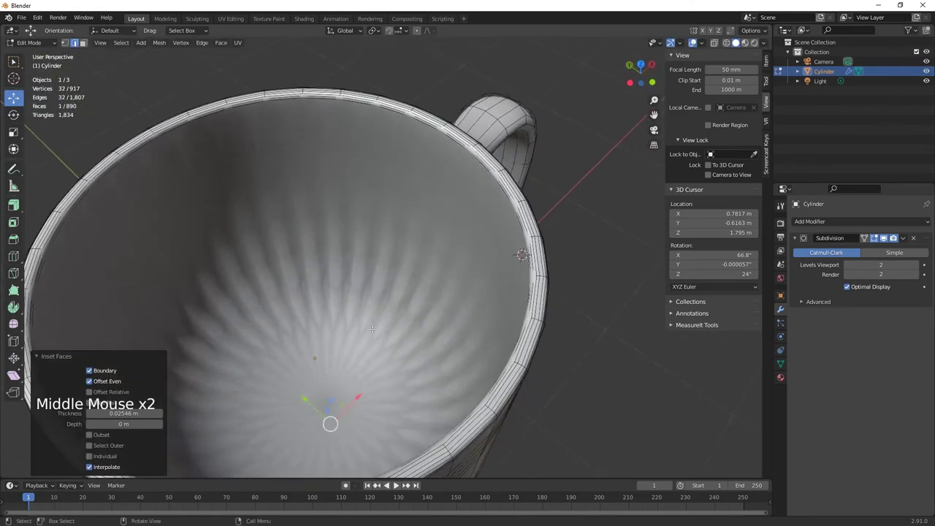
key(ctrl+r)
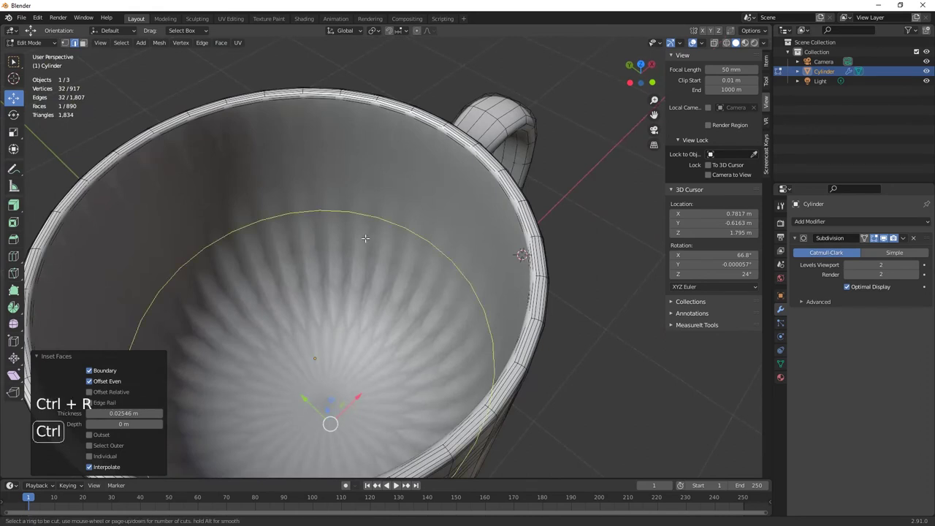
click(365, 238)
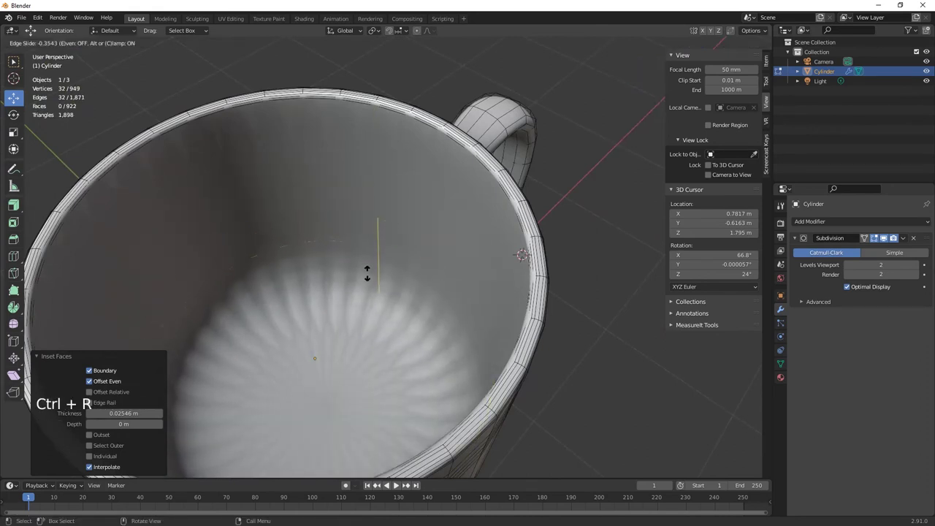
click(367, 317)
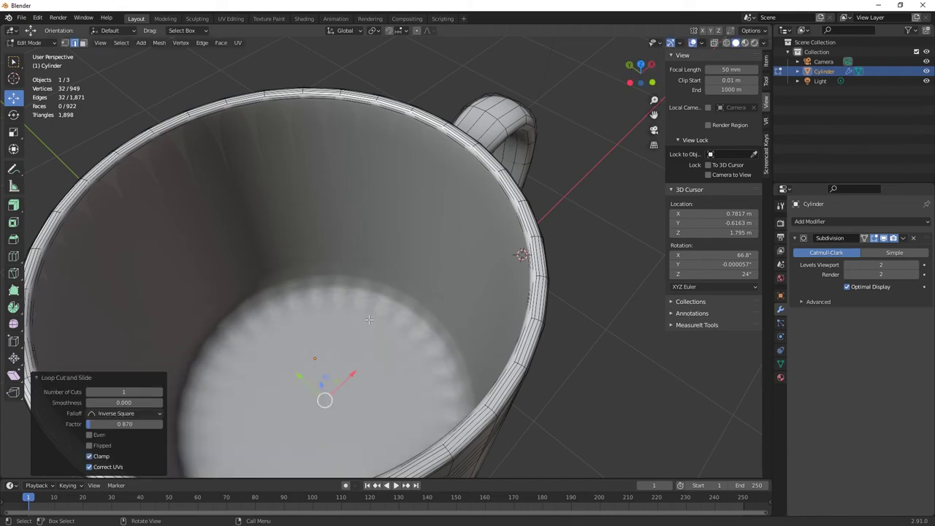
- Select the mug's inside floor face in face select mode and inset it by about 0.045 m
middle_drag(367, 317, 387, 325)
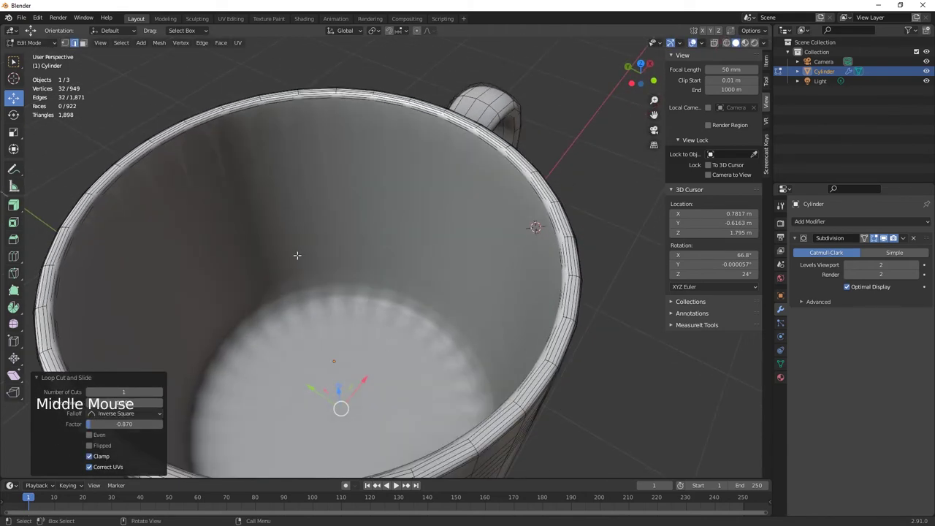
click(83, 42)
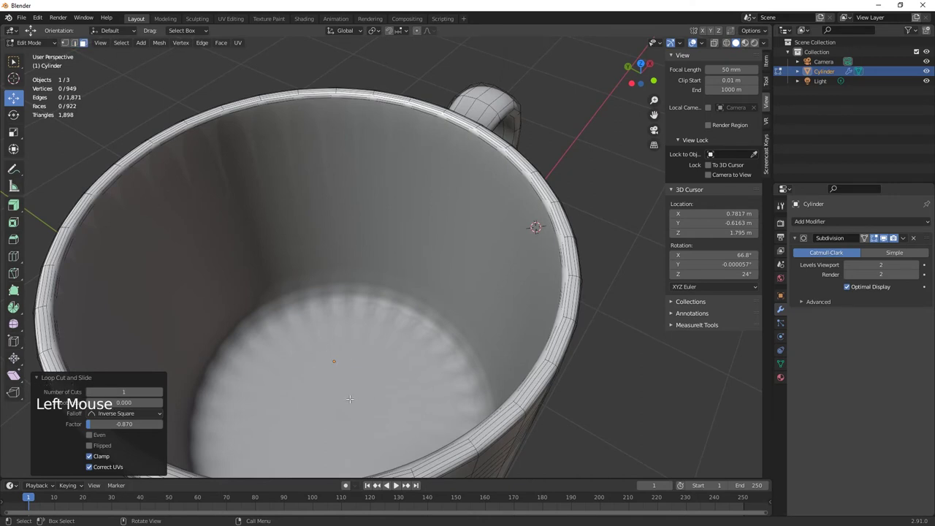
double_click(350, 398)
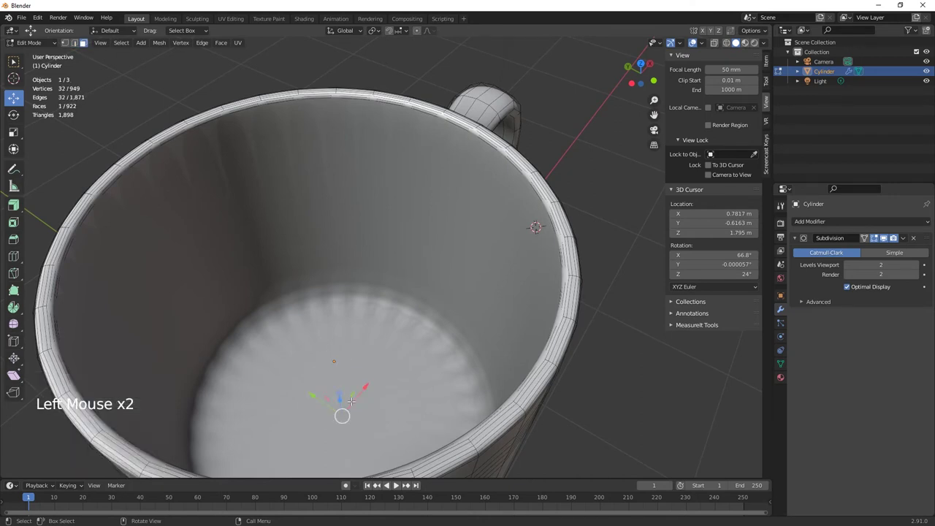
key(i)
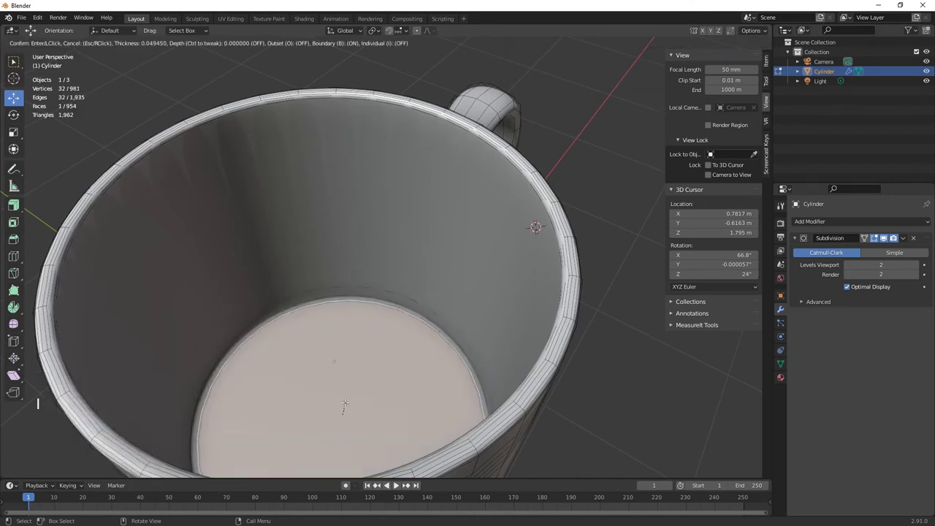
click(349, 403)
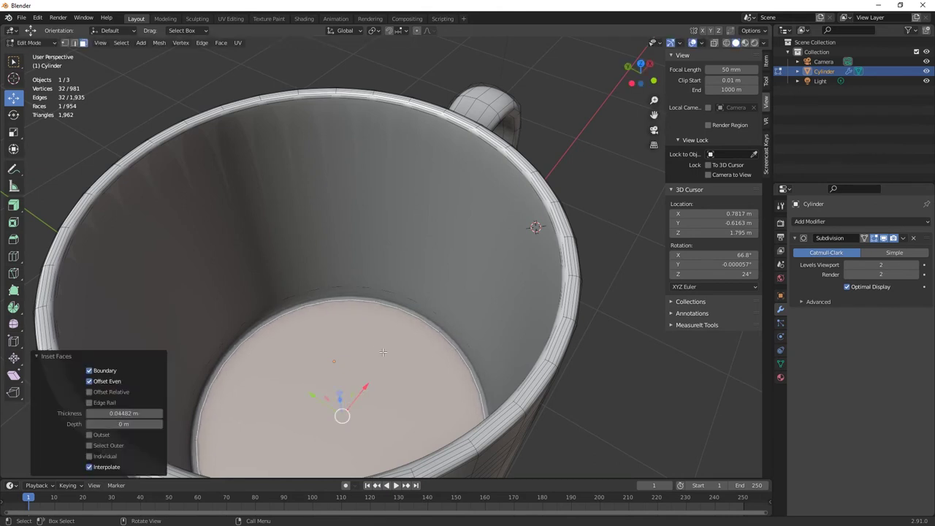
- Add one loop cut around the mug's inner wall just below the rim, with a slide factor of about 0.959
shift+middle_drag(369, 335, 344, 321)
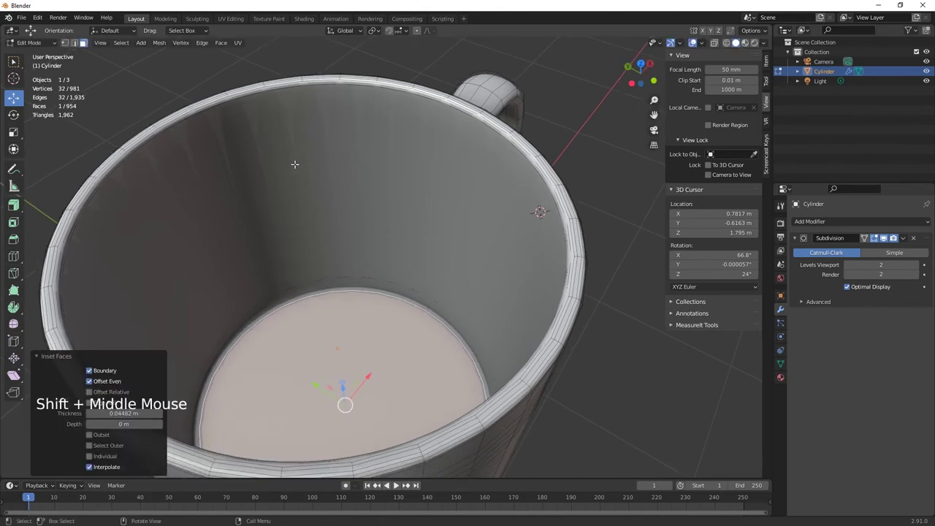
key(ctrl)
key(ctrl+r)
click(309, 119)
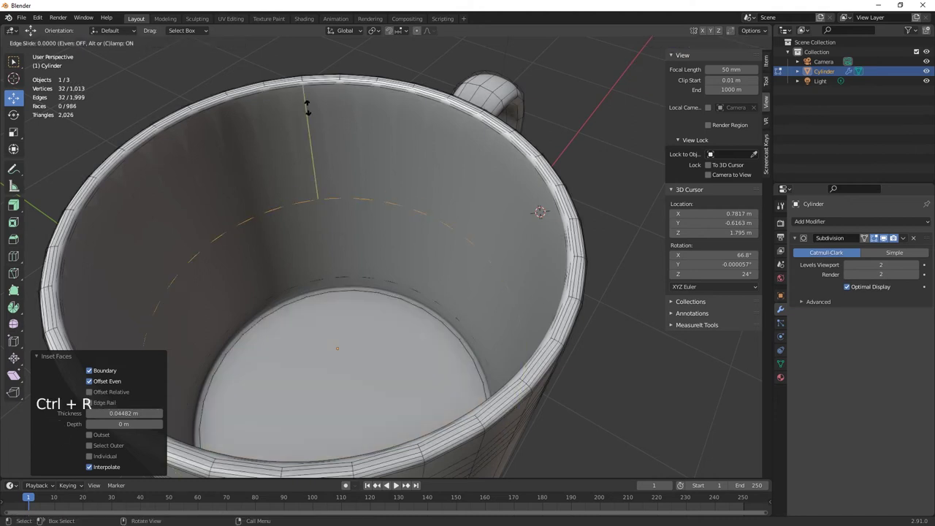
click(292, 468)
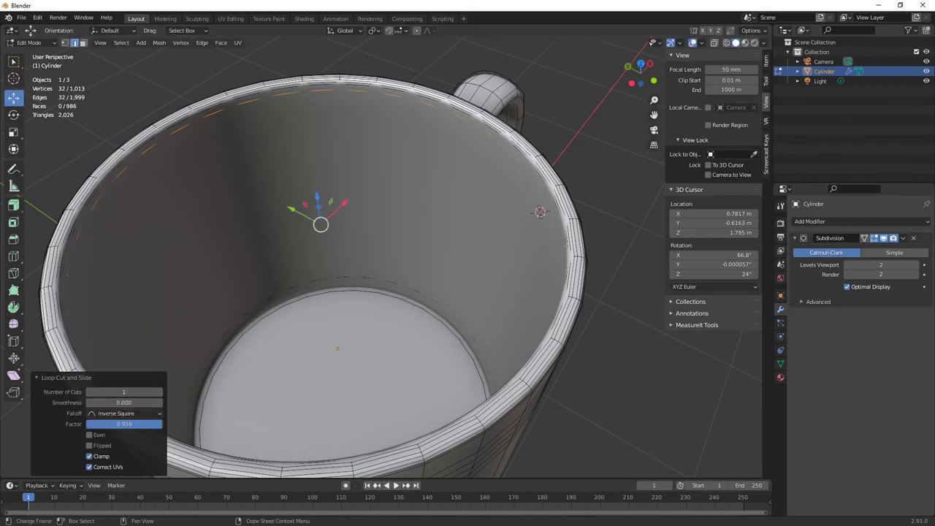
middle_click(299, 502)
key(Tab)
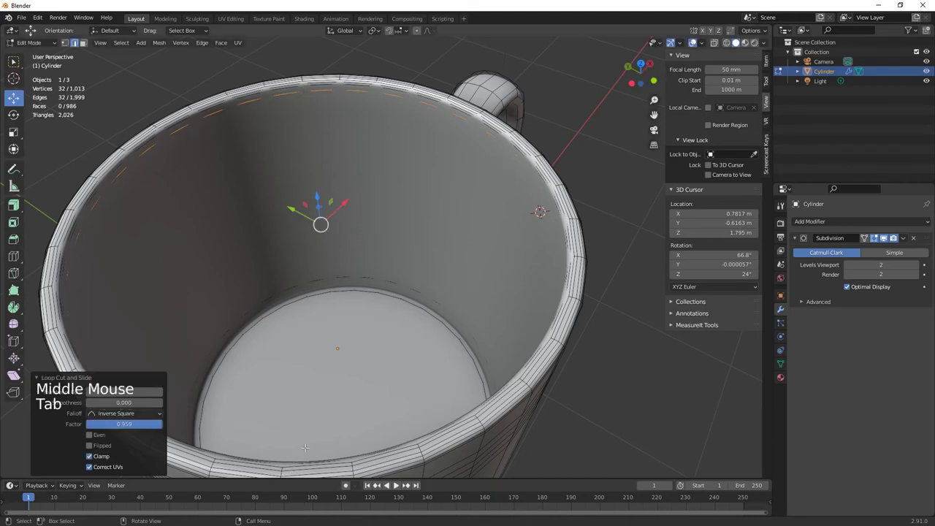
- Return to Object Mode and give the mug a new Principled BSDF material
middle_drag(239, 395, 116, 370)
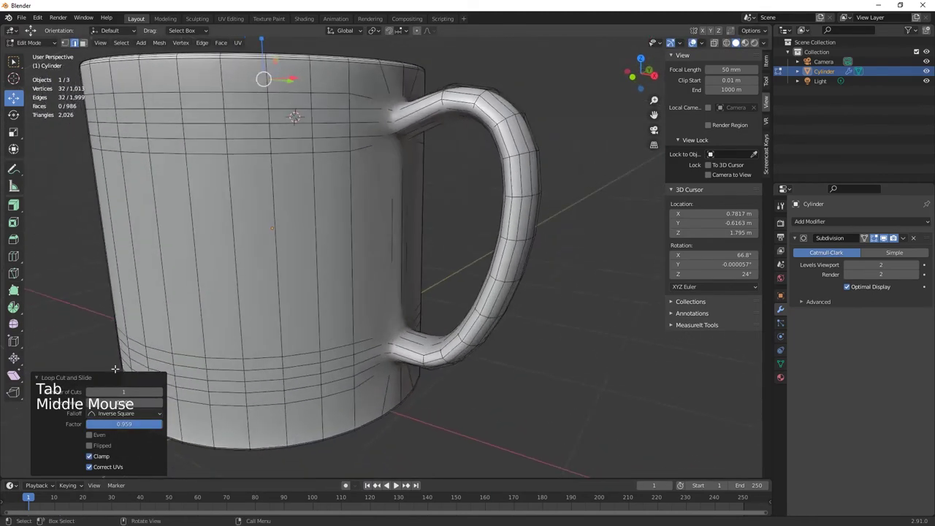
shift+middle_drag(227, 349, 279, 334)
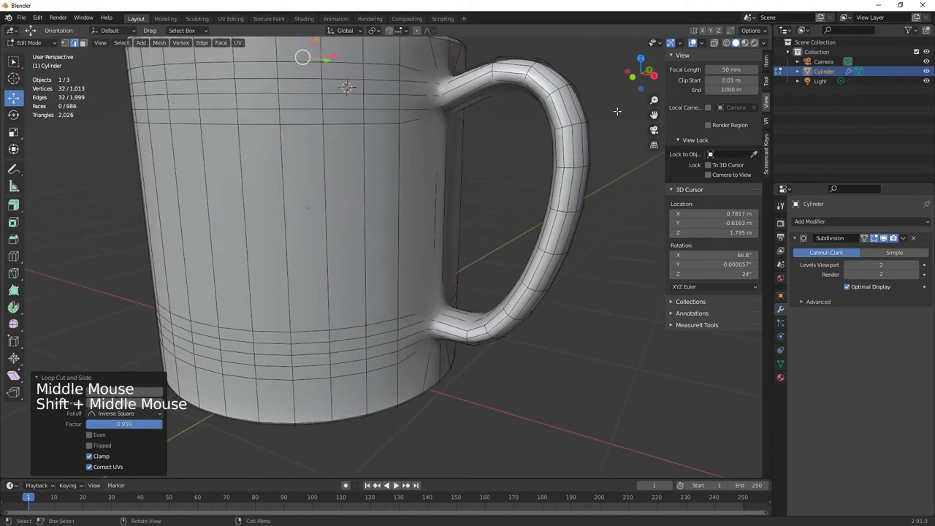
key(Tab)
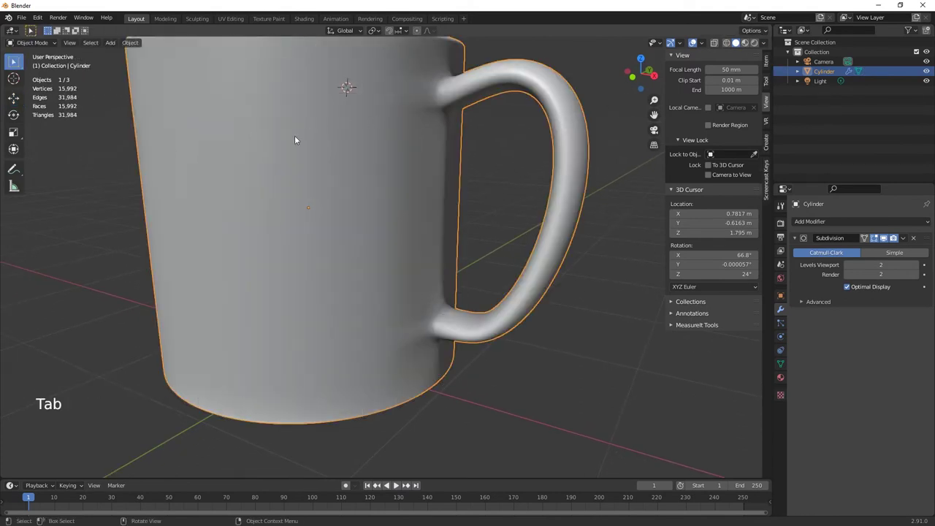
middle_drag(294, 139, 376, 245)
scroll(330, 223, down, 3)
click(780, 378)
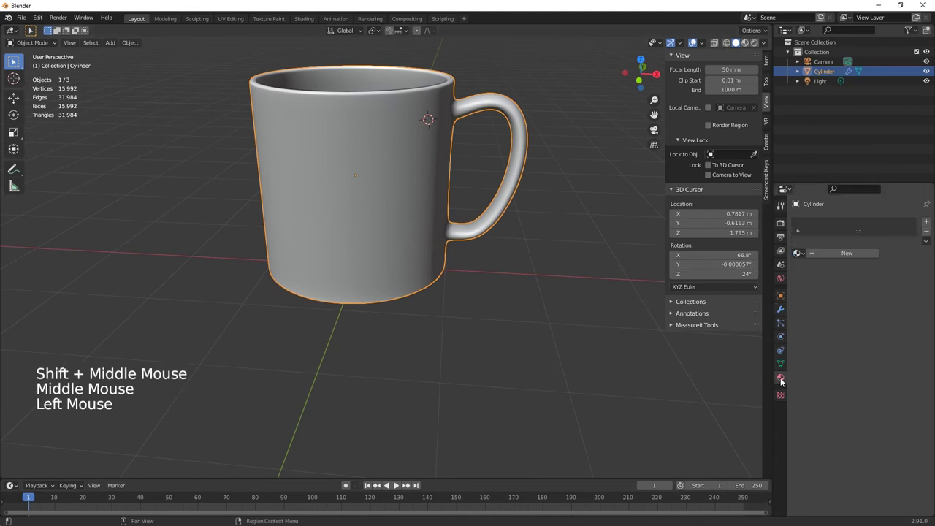
click(840, 252)
click(863, 335)
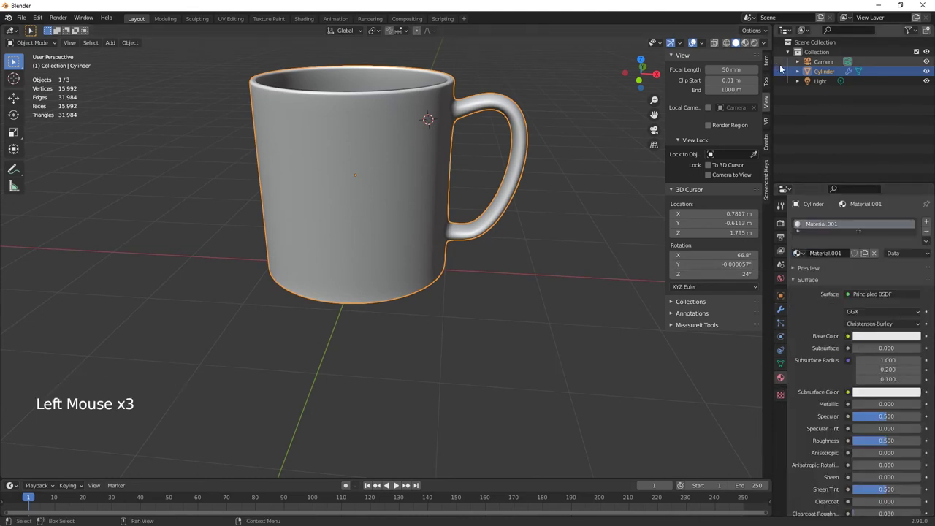
- Switch the 3D viewport to rendered shading to preview the mug with its material and the scene light
click(754, 42)
shift+middle_drag(435, 181, 343, 201)
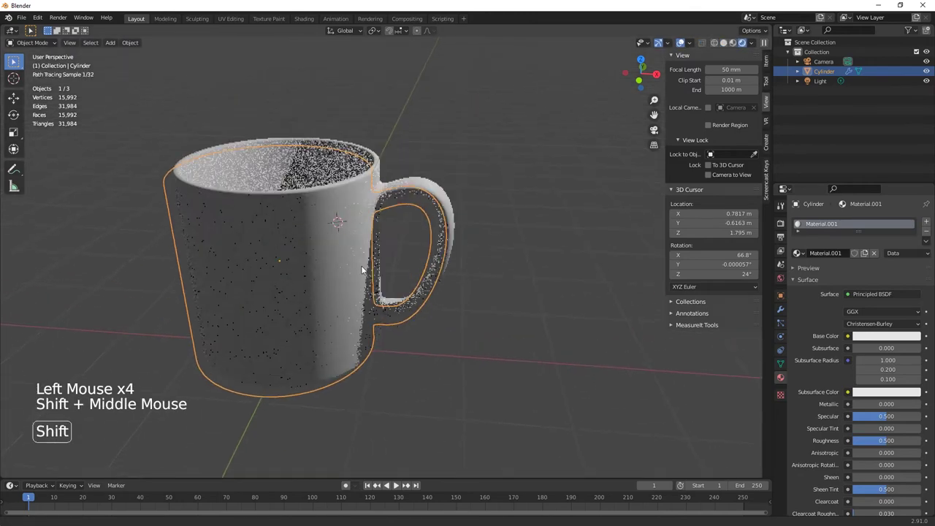
scroll(427, 306, down, 2)
scroll(427, 306, up, 1)
scroll(428, 306, down, 1)
scroll(428, 305, up, 1)
scroll(428, 306, down, 1)
scroll(428, 305, up, 1)
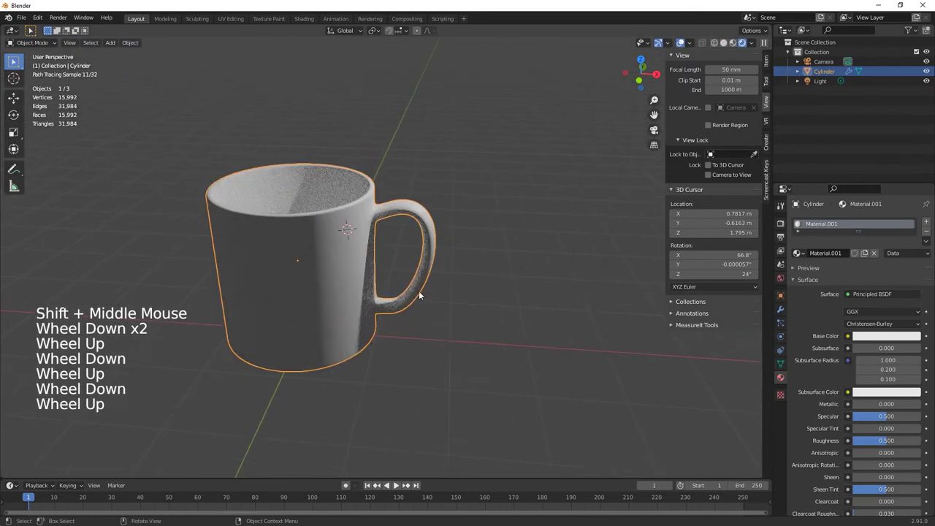
scroll(416, 291, down, 3)
scroll(409, 288, up, 1)
scroll(319, 289, down, 5)
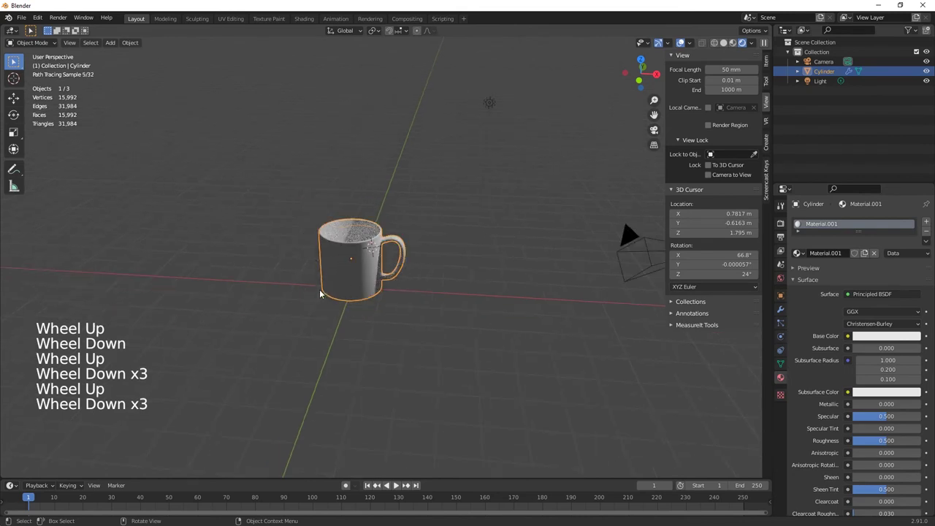
- Move the light by about -5.18, -2.63 and -4.17 m in X, Y and Z, and raise it about 2.58 m above the mug
click(454, 156)
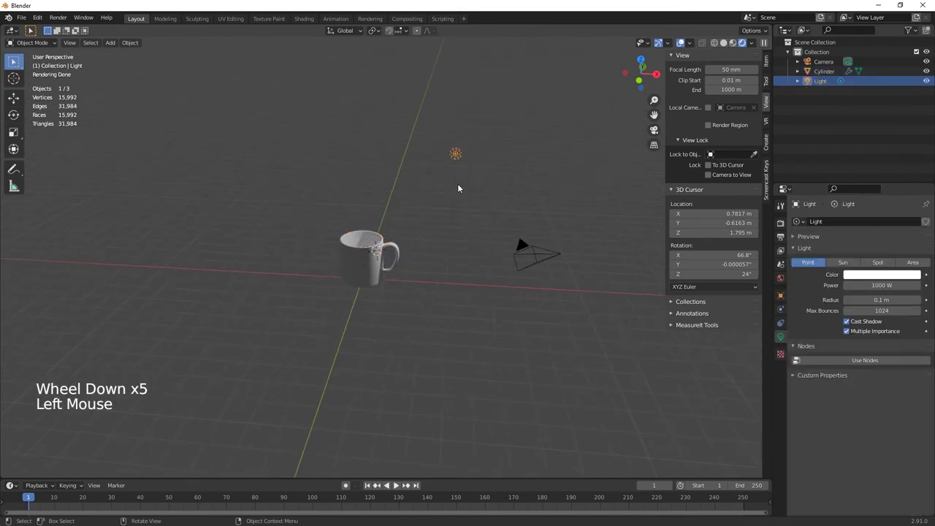
key(g)
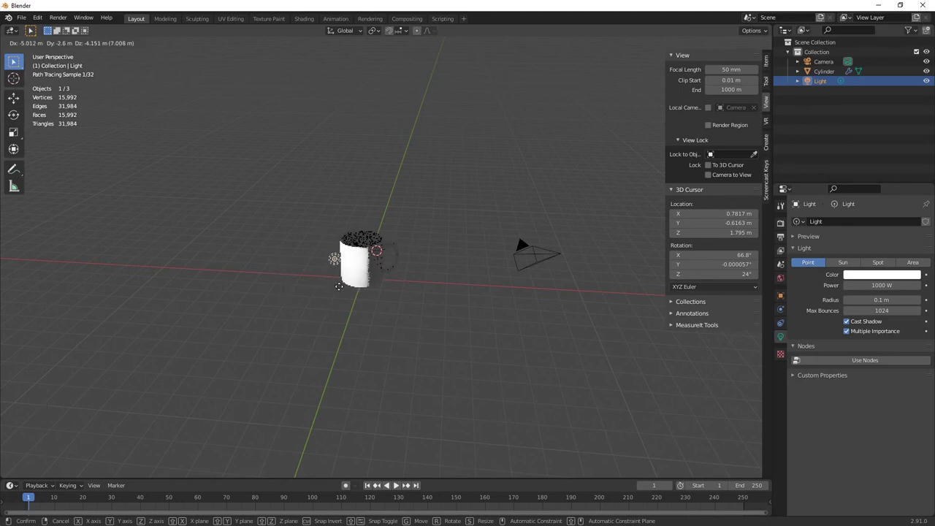
click(346, 269)
click(14, 149)
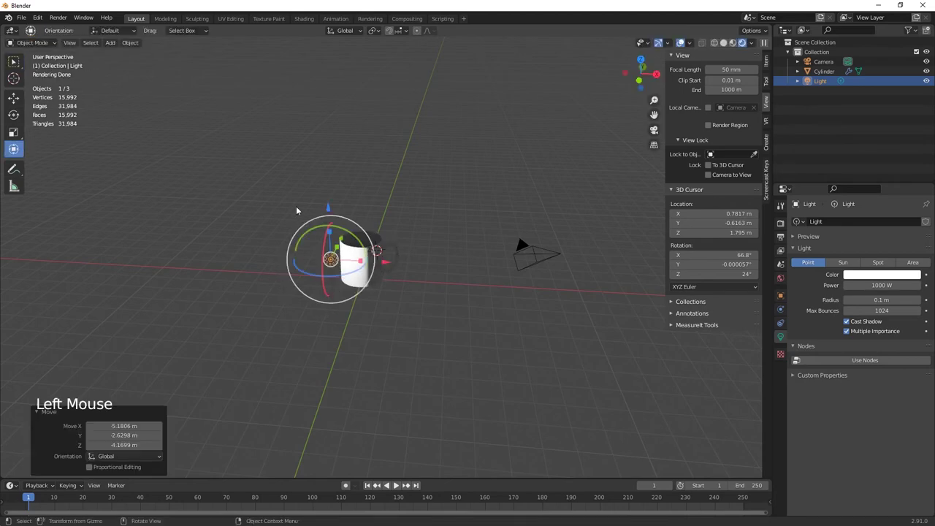
drag(327, 208, 303, 148)
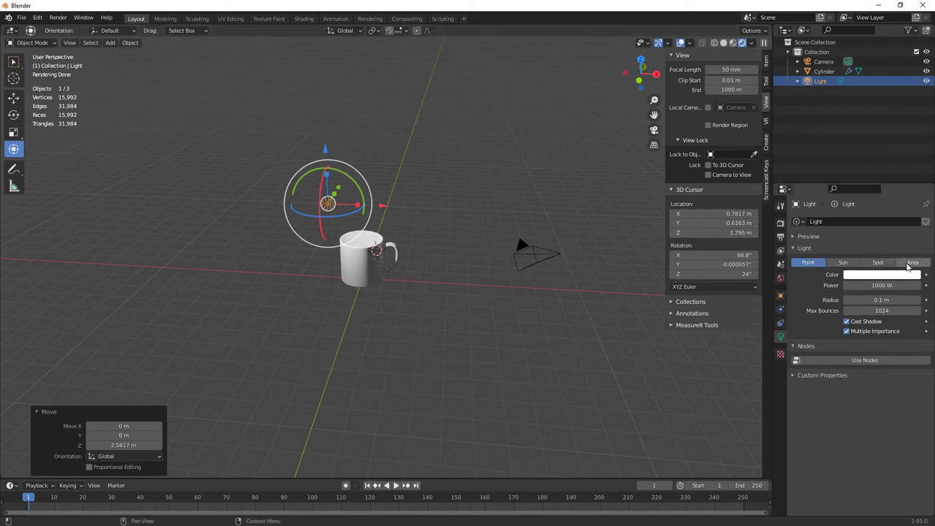
- Change the light to an Area light and set its rectangle size to 6.38 m in X and 1.71 m in Y
click(911, 263)
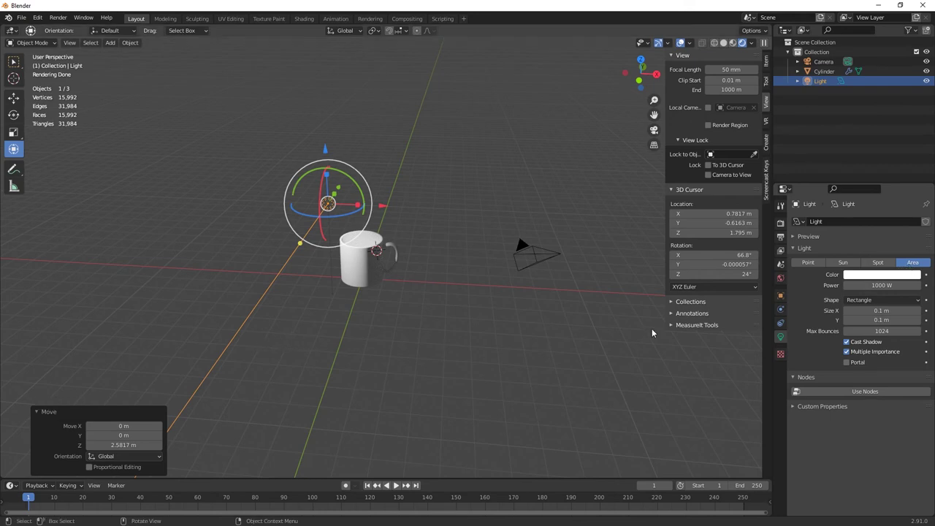
click(881, 310)
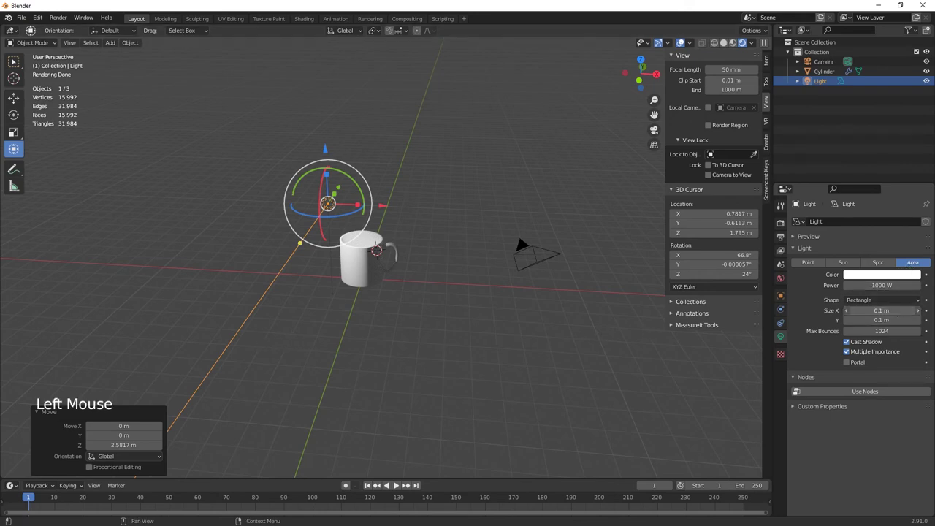
mouse_move(881, 310)
mouse_down()
mouse_move(893, 310)
mouse_move(869, 310)
mouse_move(906, 320)
mouse_up()
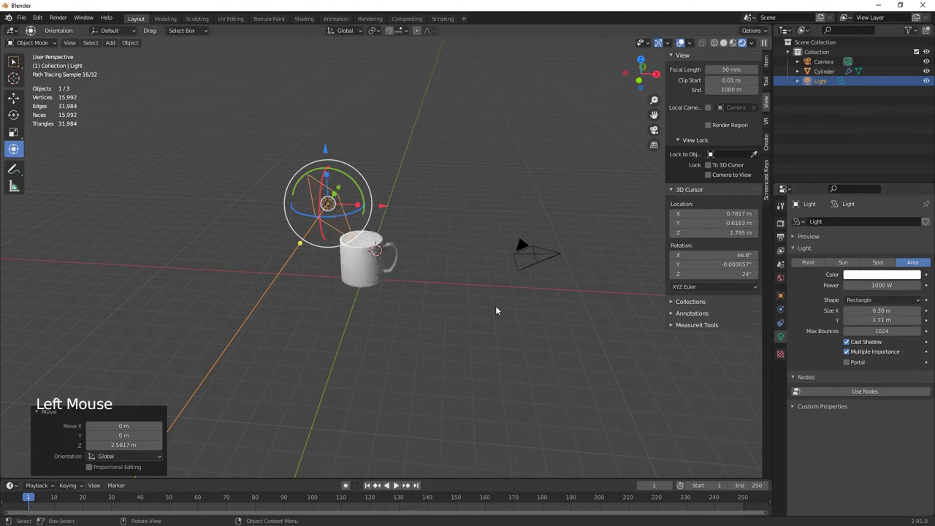
- Set the area light's rotation to 0° on the X, Y and Z axes
click(765, 65)
double_click(713, 120)
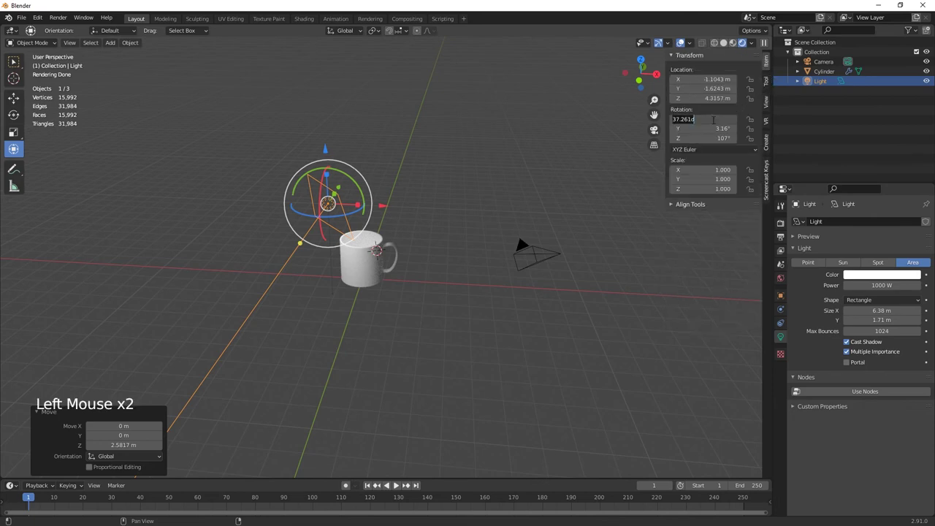
text(0)
key(Return)
double_click(713, 129)
text(0)
key(Return)
double_click(713, 138)
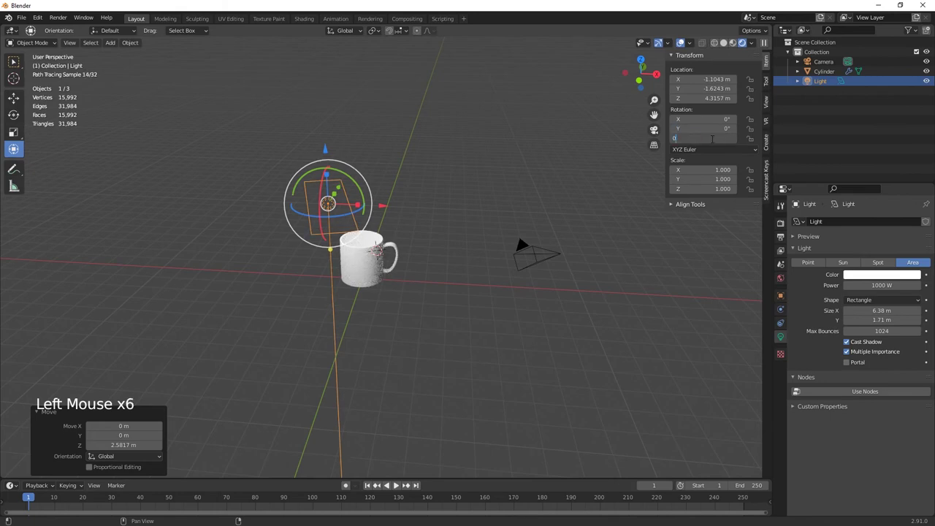
text(0)
key(Return)
- Rotate the area light about 33.5° around the X axis and move it about -5.19 m along Y
middle_drag(430, 313, 367, 319)
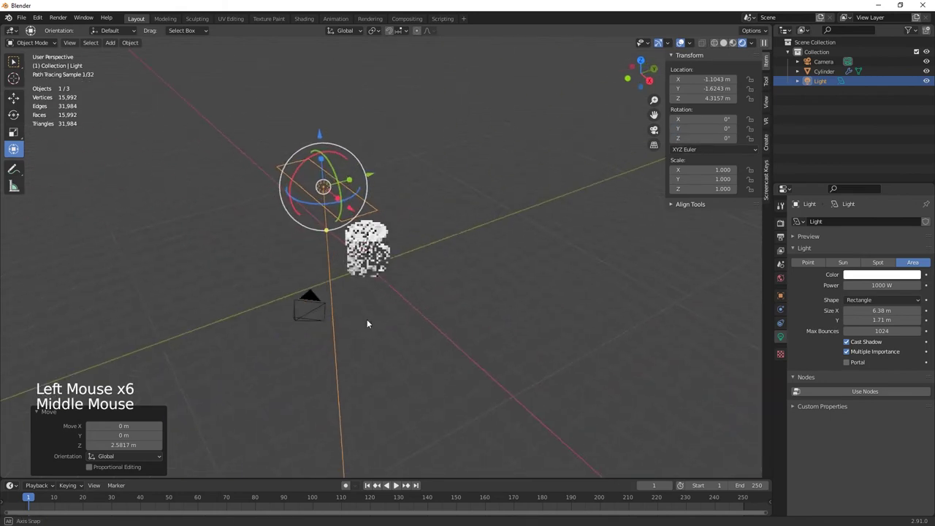
drag(352, 199, 277, 197)
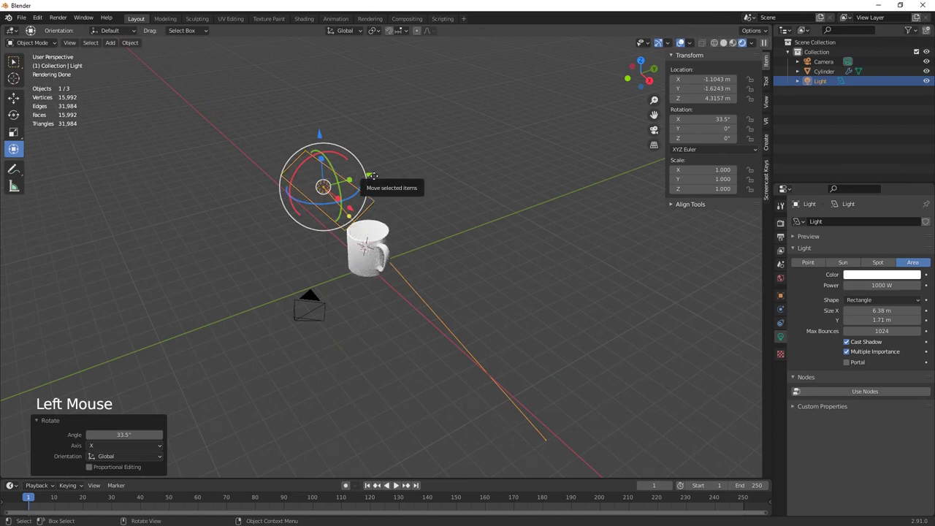
drag(369, 176, 192, 210)
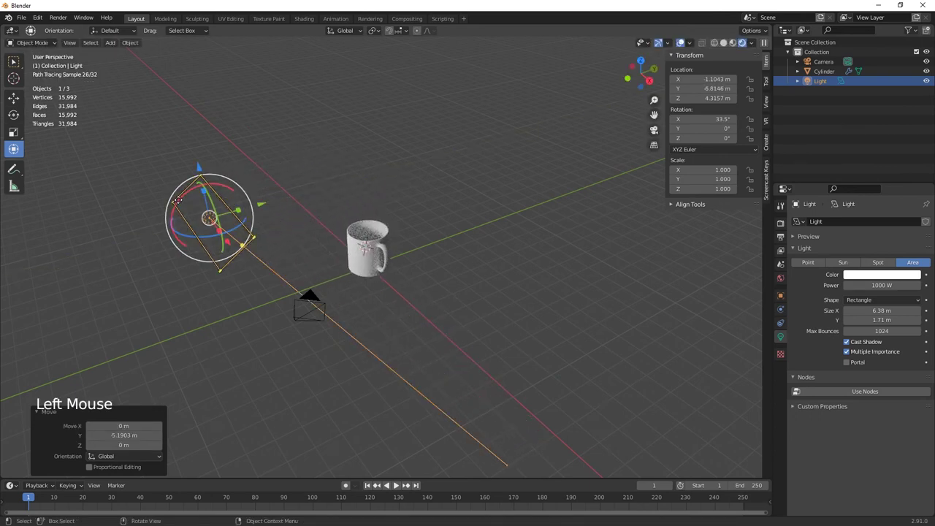
double_click(170, 211)
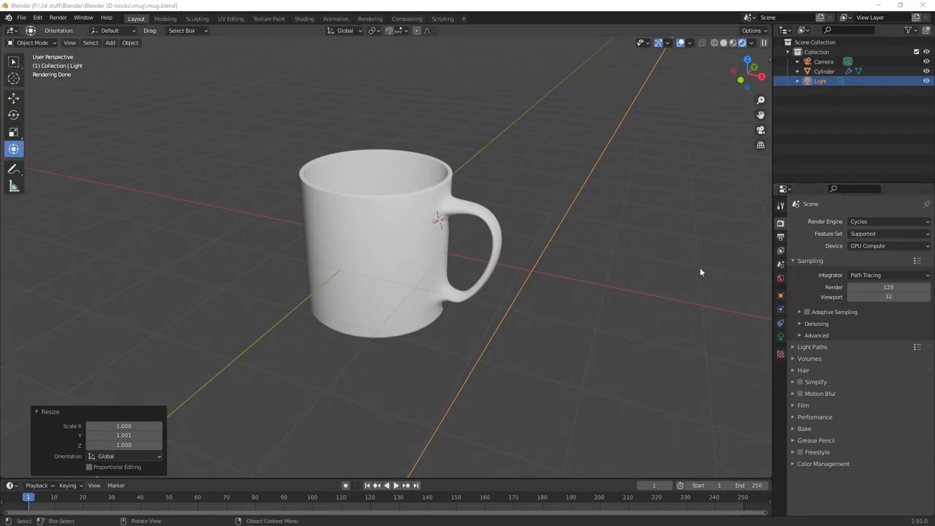
- Save the current scene to the mug.blend file
click(22, 18)
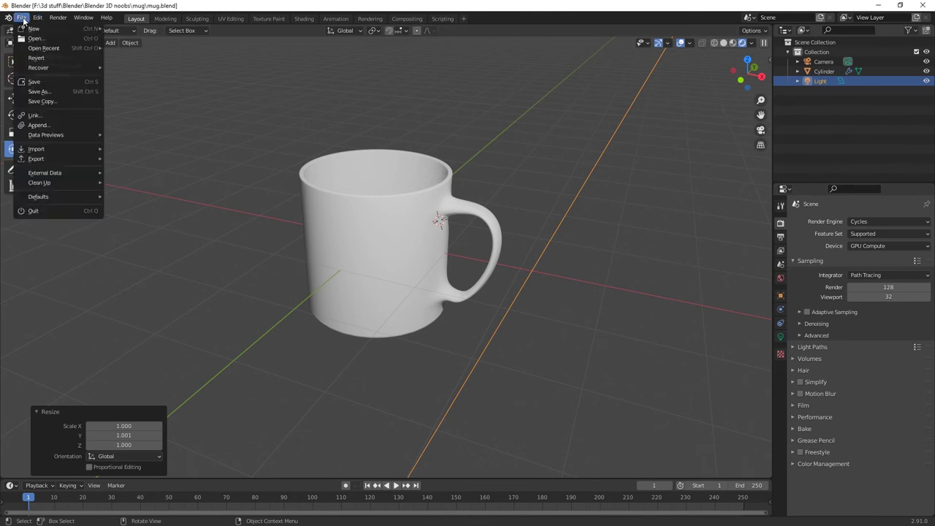
click(34, 81)
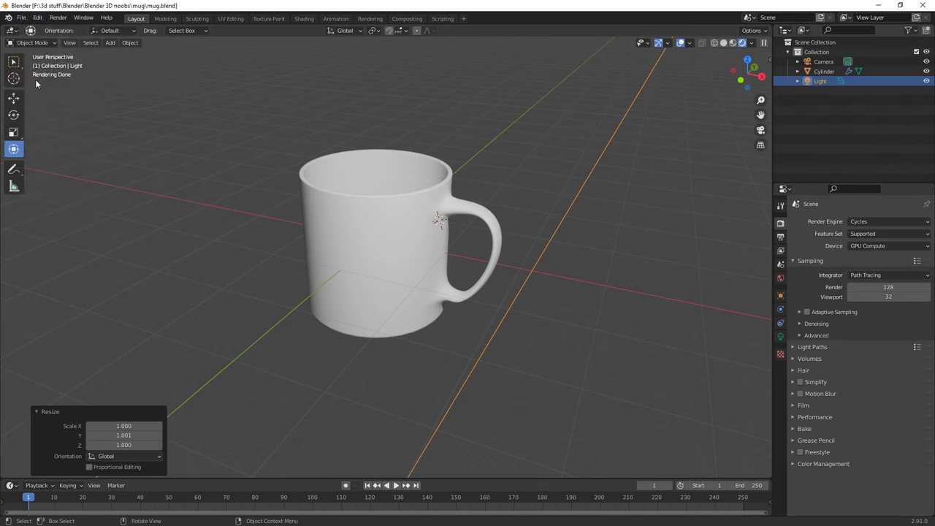
- Move the area light about -1.61 m along the X axis
mouse_move(400, 223)
middle_down()
mouse_move(407, 178)
mouse_move(398, 227)
mouse_move(455, 271)
mouse_move(398, 207)
middle_up()
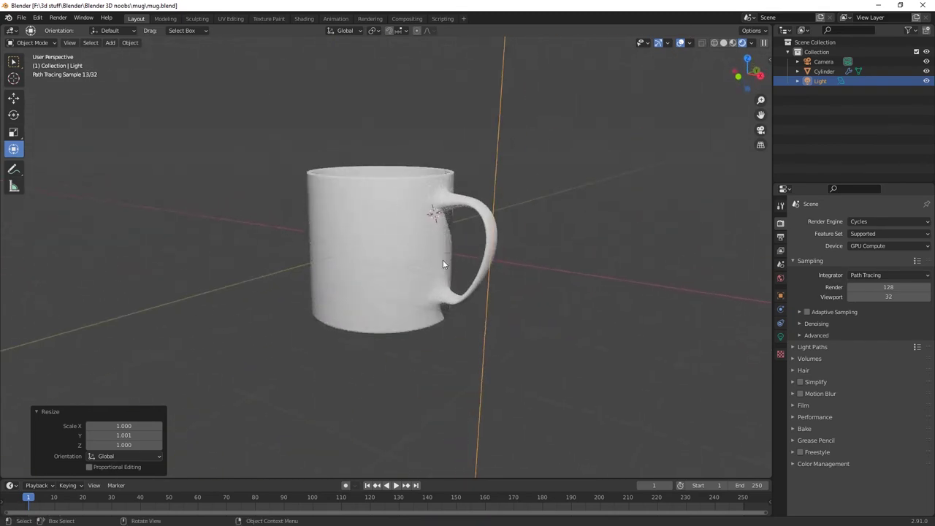
middle_drag(442, 263, 460, 287)
scroll(446, 244, down, 6)
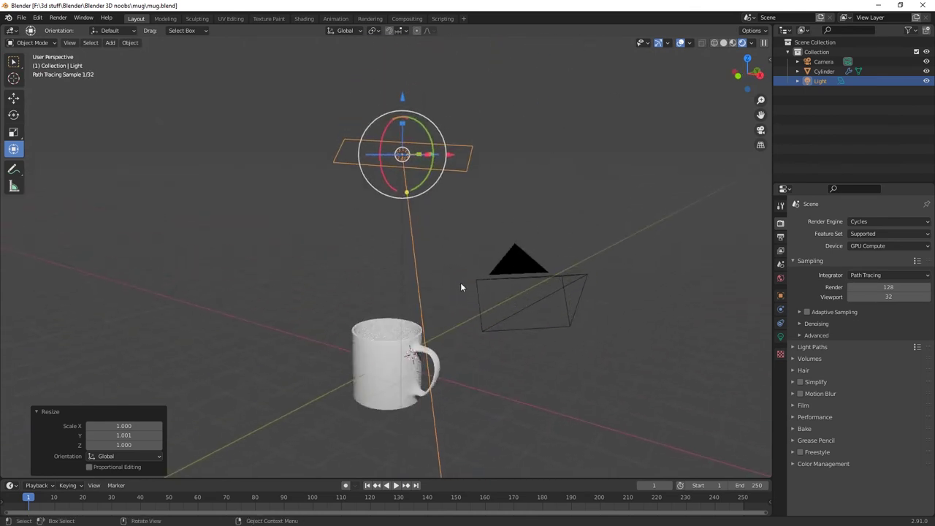
drag(448, 154, 394, 213)
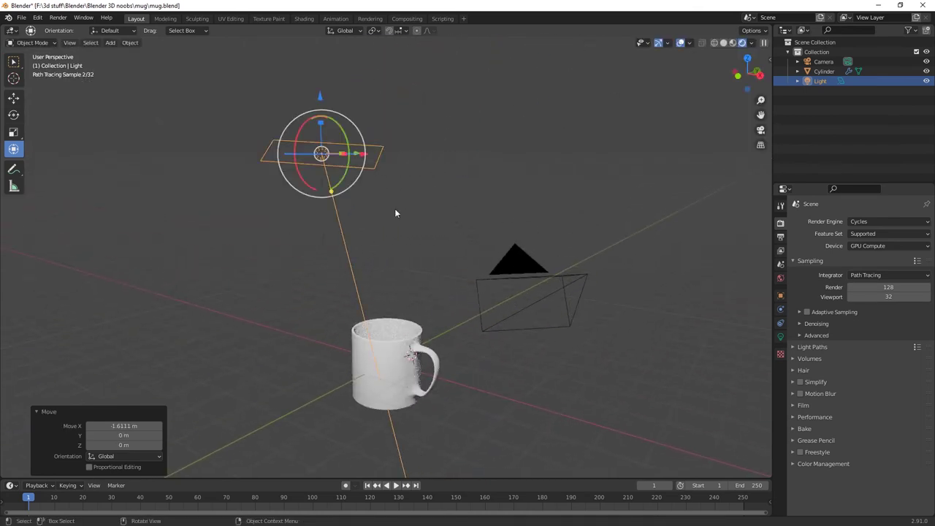
- Add a plane at a 3D cursor placed by the mug's base and scale it up about 10.67 times as a floor
click(13, 78)
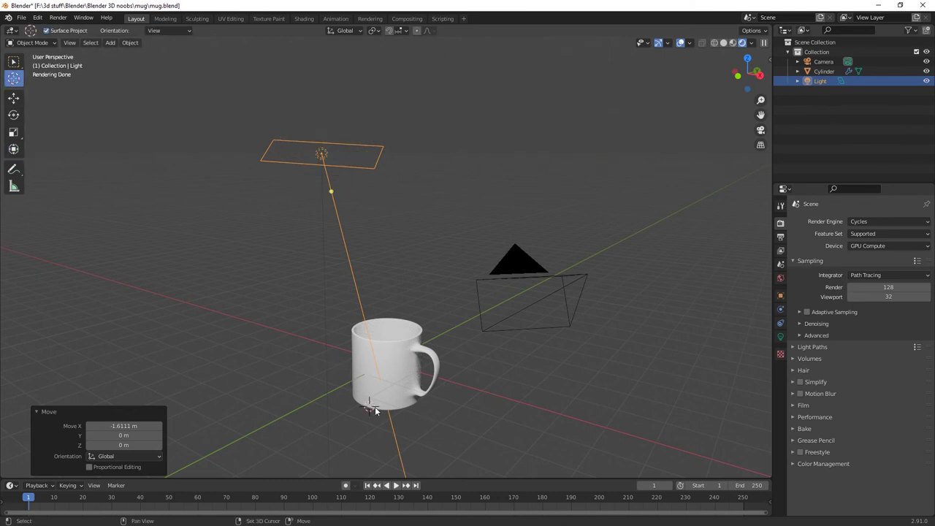
key(shift+a)
mouse_move(368, 327)
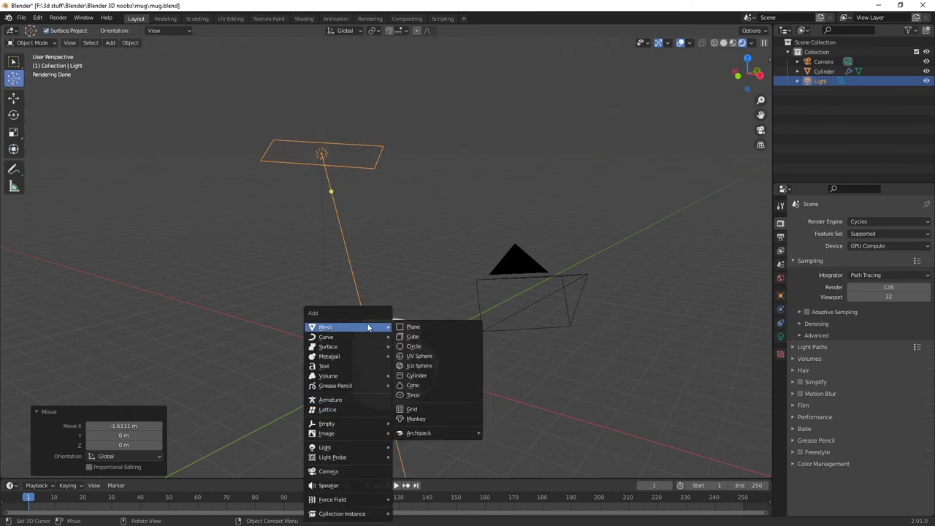
click(413, 327)
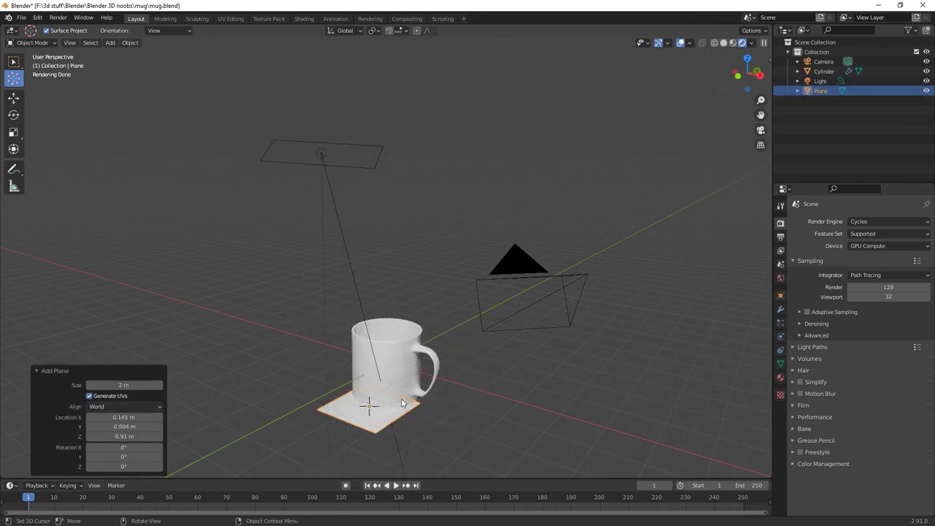
key(s)
click(714, 428)
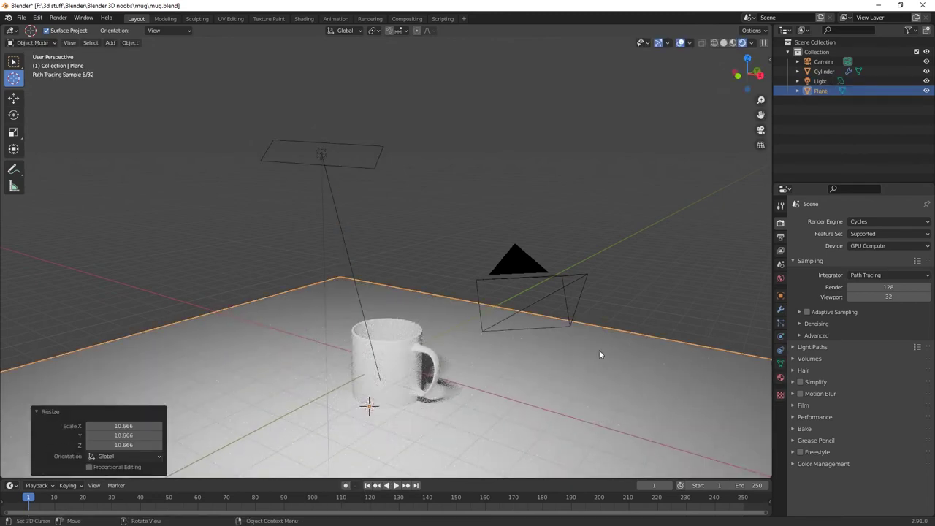
- Apply all transforms to the floor plane so its location, rotation and scale are reset
mouse_move(560, 444)
middle_down()
mouse_move(557, 399)
mouse_move(576, 438)
mouse_move(539, 409)
mouse_move(446, 373)
mouse_move(470, 361)
middle_up()
key(ctrl+a)
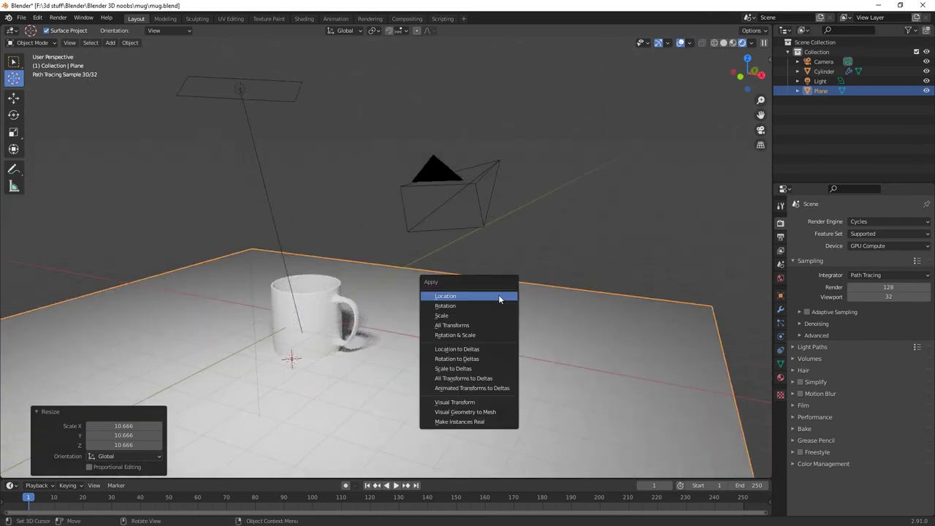
click(475, 326)
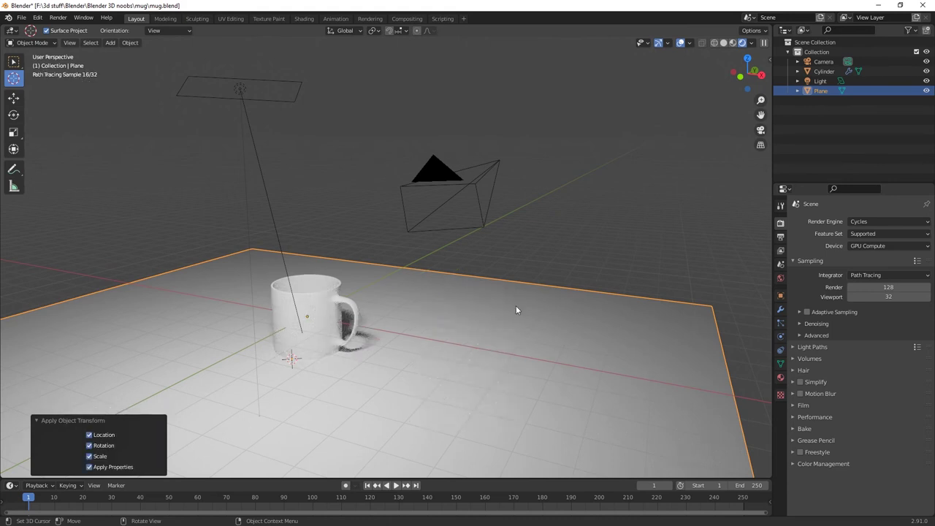
key(n)
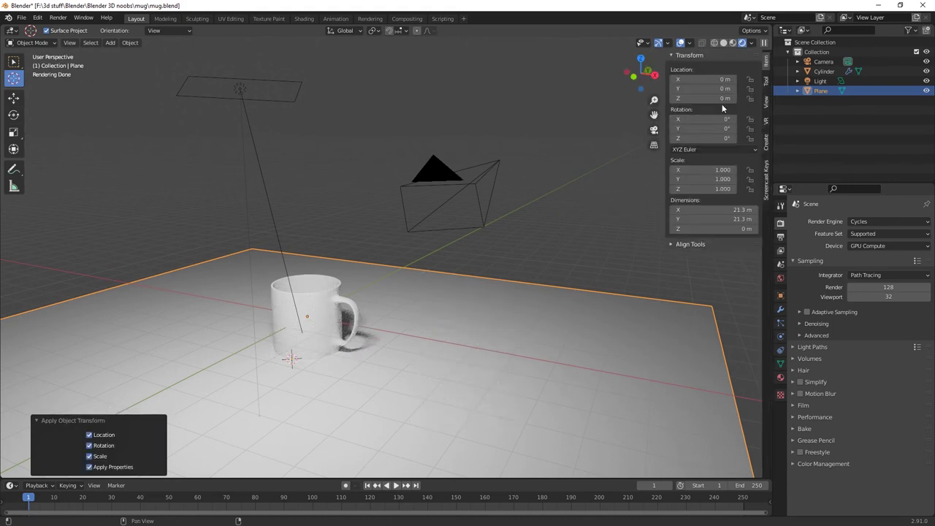
key(n)
key(n)
key(n)
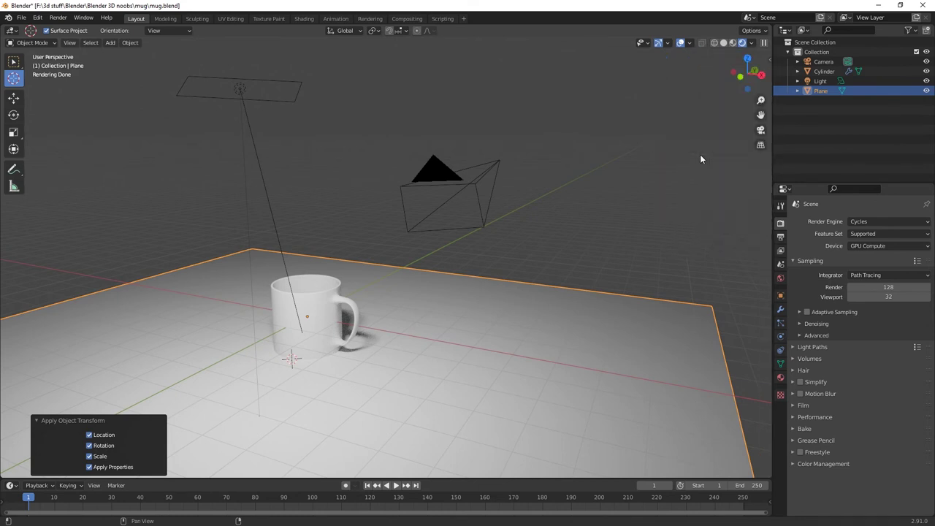
key(n)
key(n)
key(n)
key(n)
key(t)
key(t)
key(t)
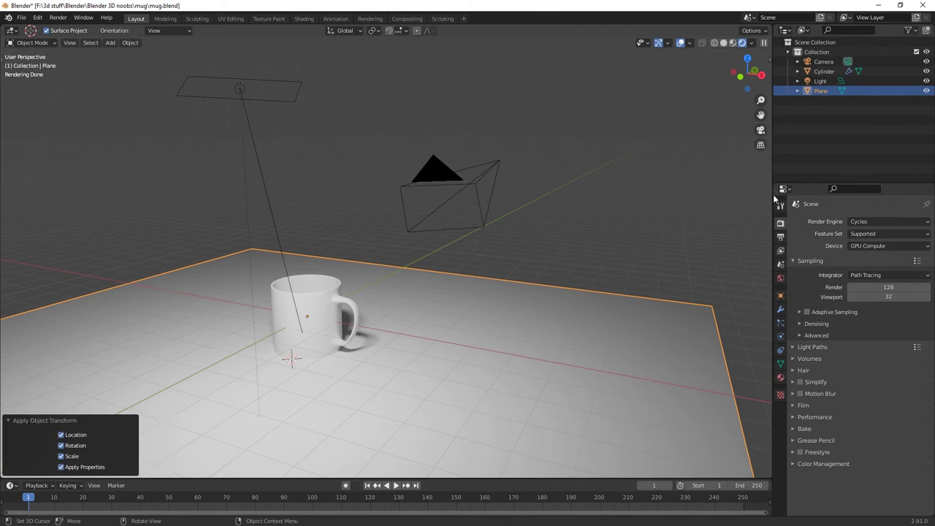
- Turn on the Screencast Keys display in the 3D viewport
key(n)
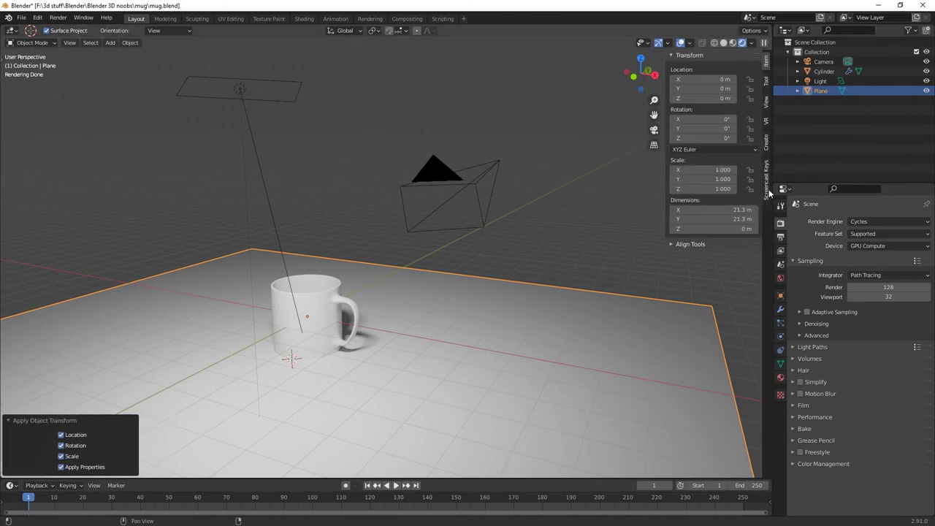
click(766, 184)
middle_drag(629, 224, 464, 279)
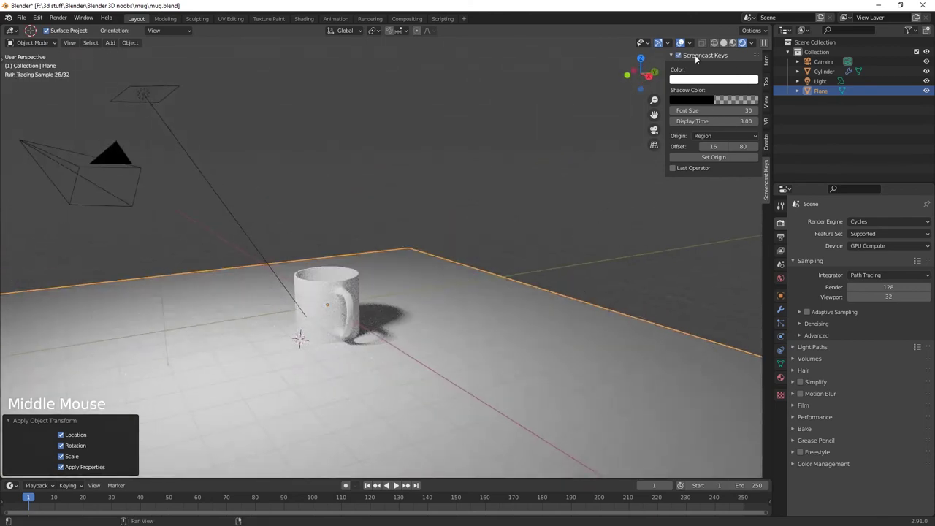
click(437, 264)
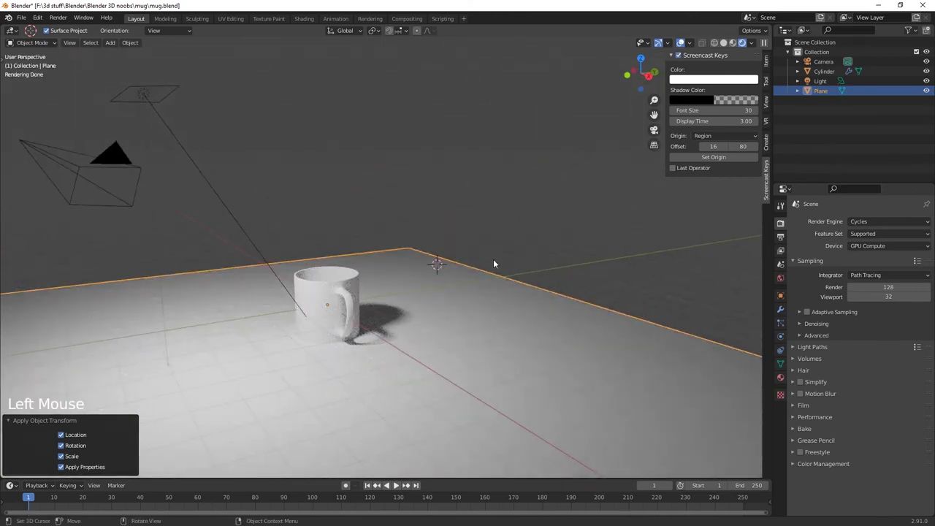
- Extrude the floor plane's edge behind the mug about 8.93 m straight up along Z as a back wall
middle_drag(414, 322, 459, 334)
shift+middle_drag(390, 361, 406, 334)
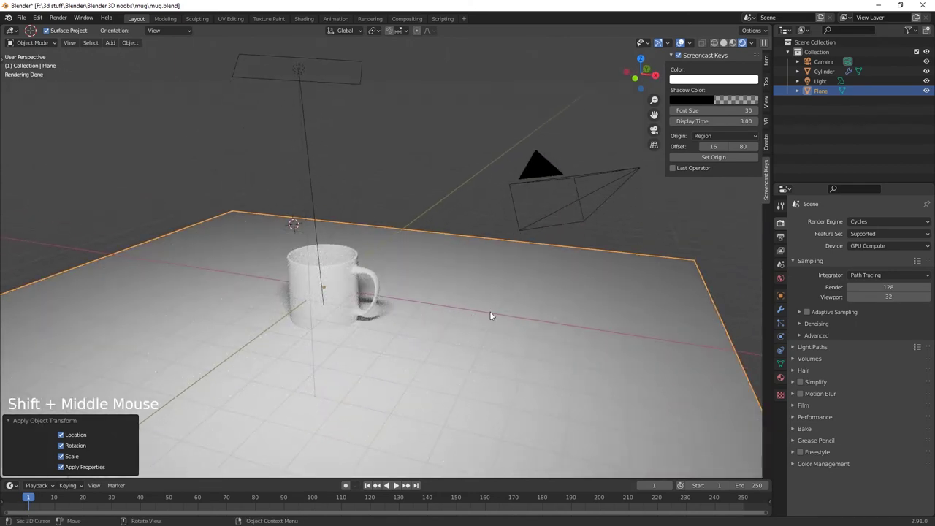
key(Tab)
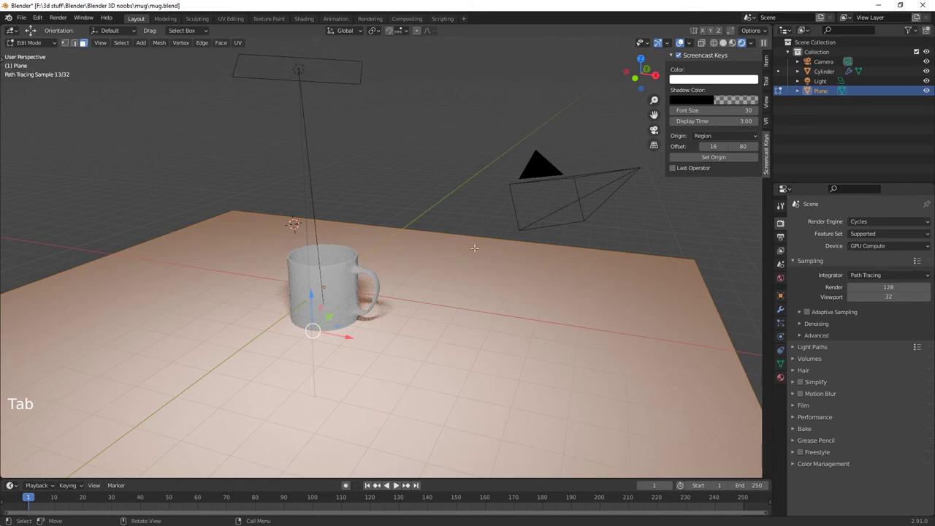
key(2)
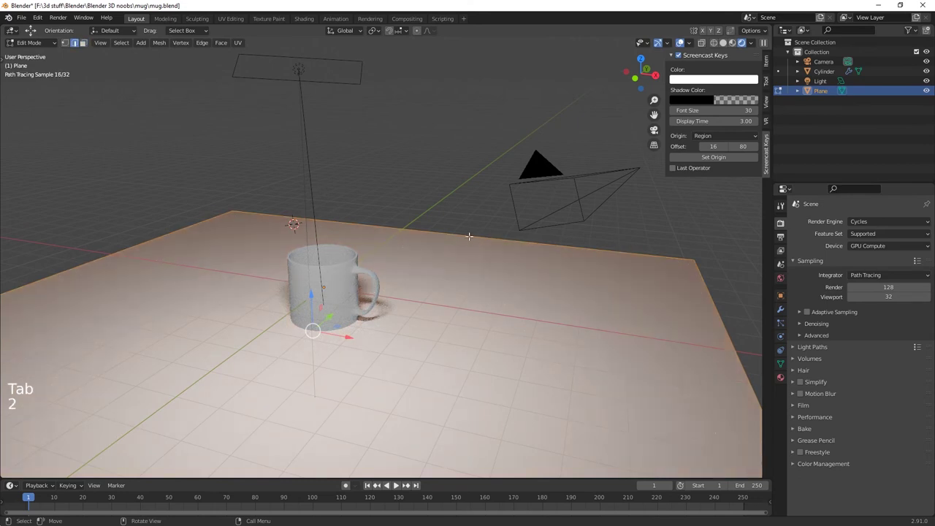
click(466, 235)
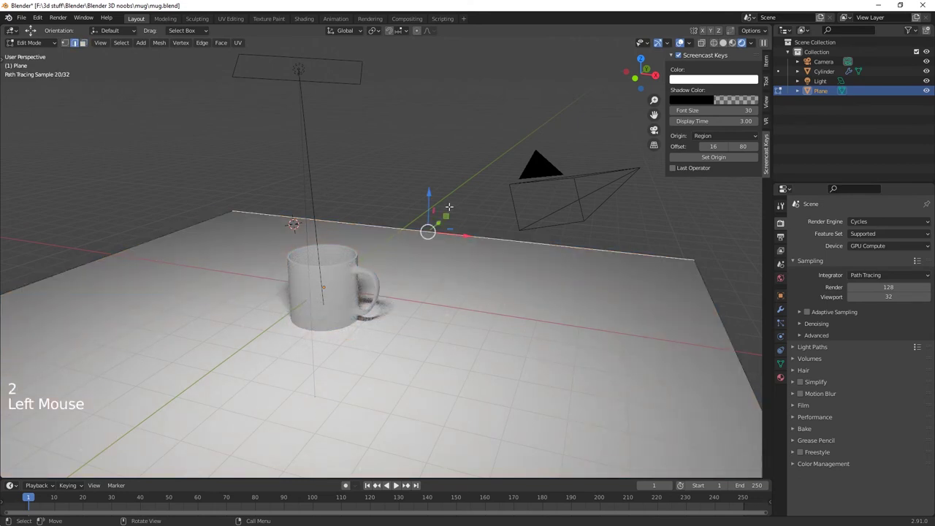
key(e)
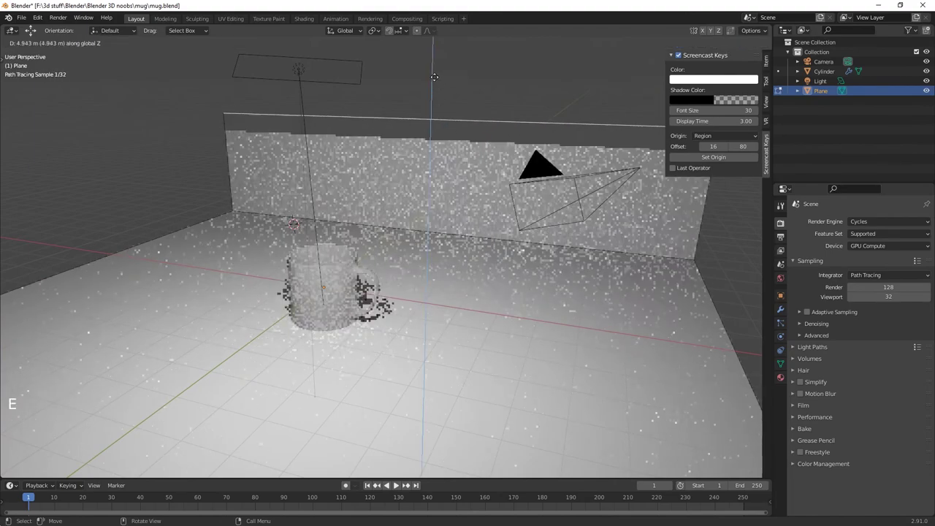
click(403, 423)
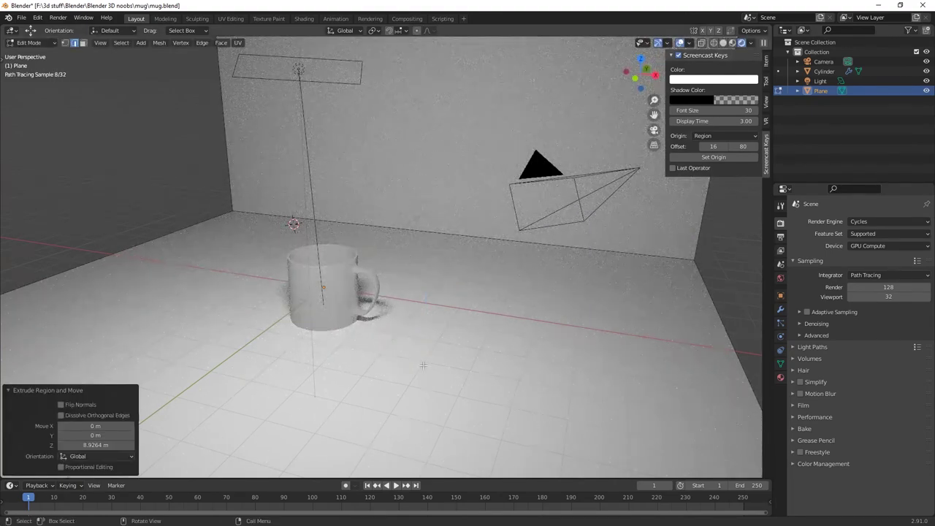
- Bevel the edge between the floor and the back wall with a width of about 3.98 m and 8 segments
click(457, 234)
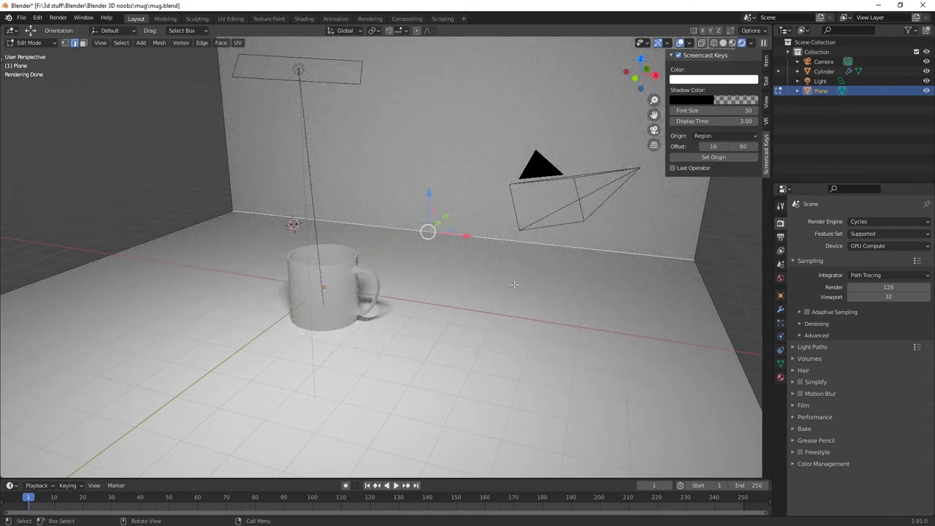
key(ctrl)
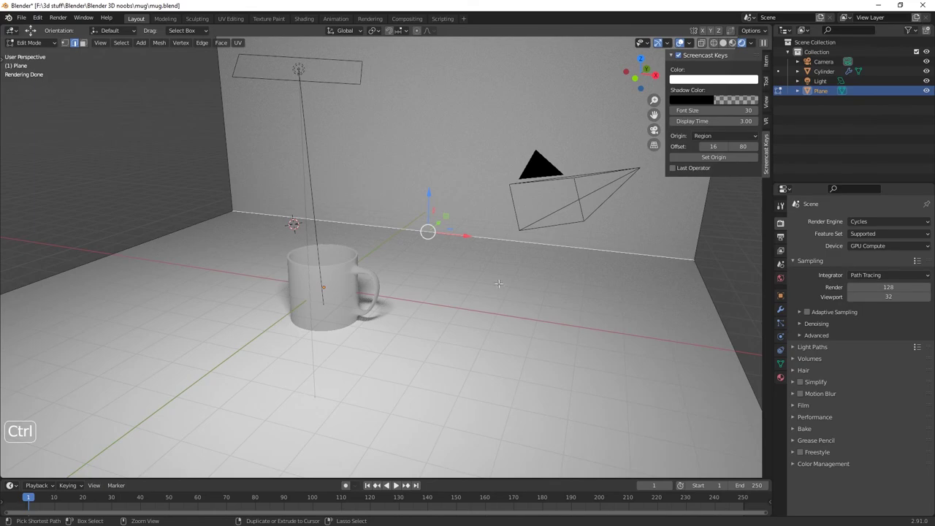
key(ctrl+b)
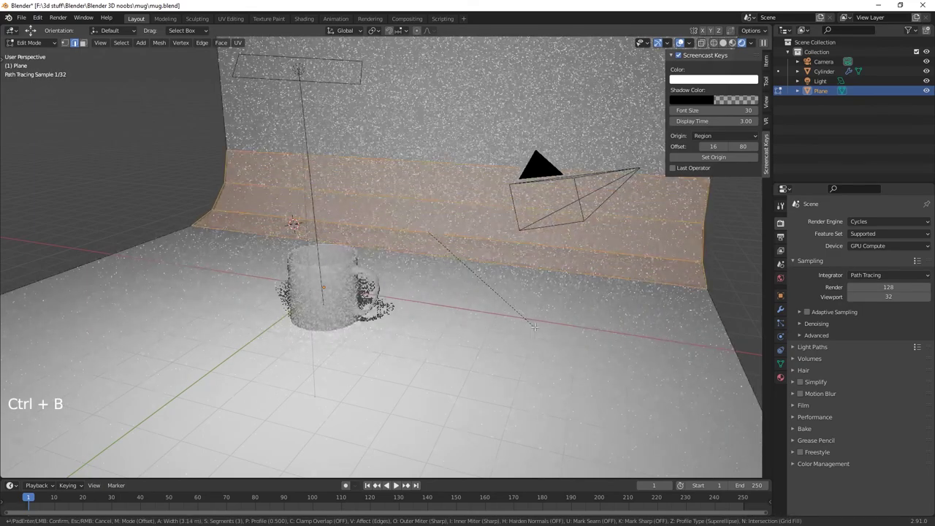
click(541, 335)
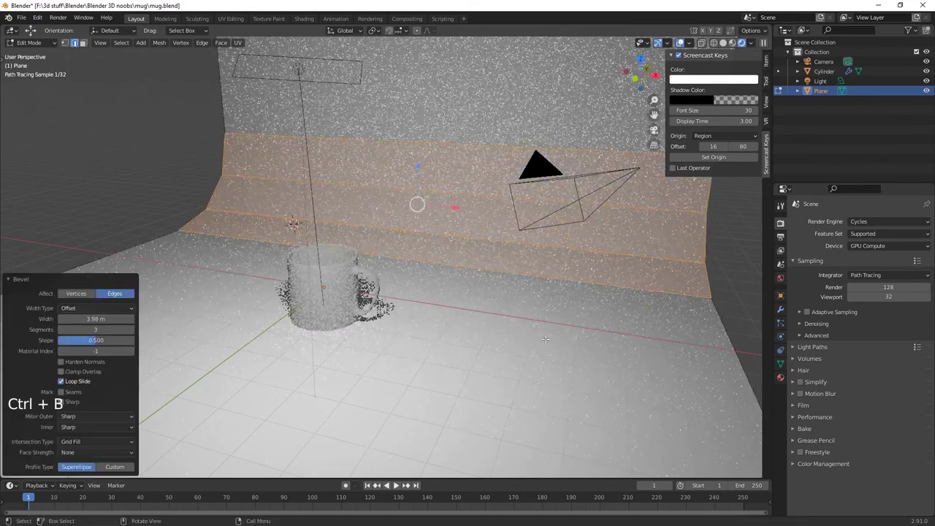
click(132, 329)
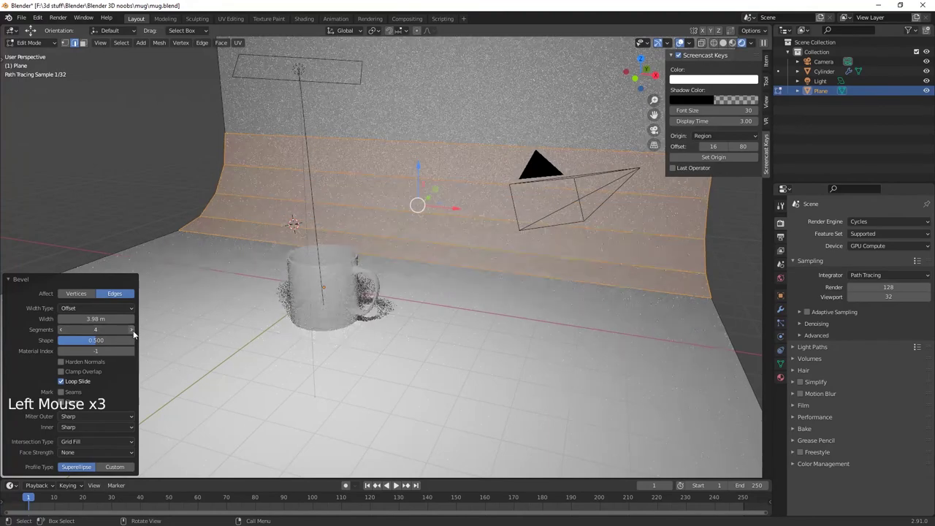
click(132, 329)
click(132, 329)
click(132, 329)
click(132, 329)
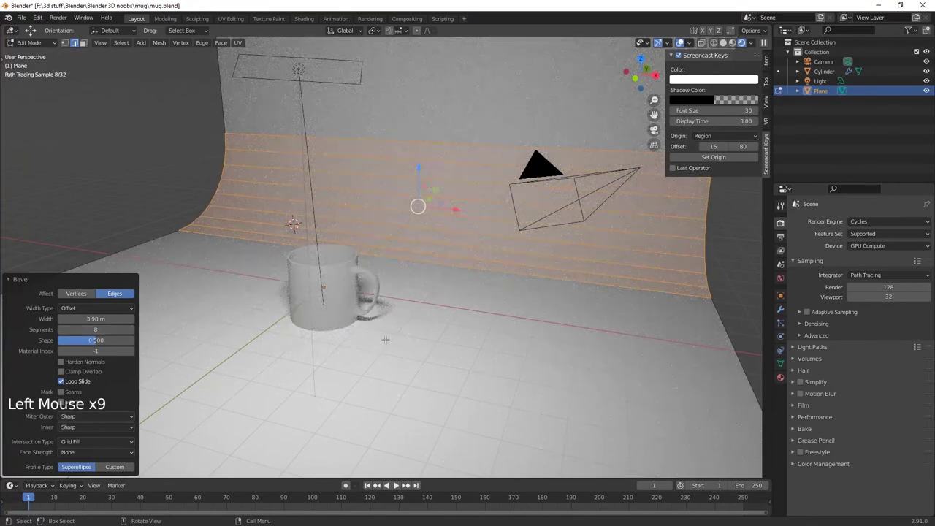
- Return to Object Mode and shade the curved backdrop smooth
key(Tab)
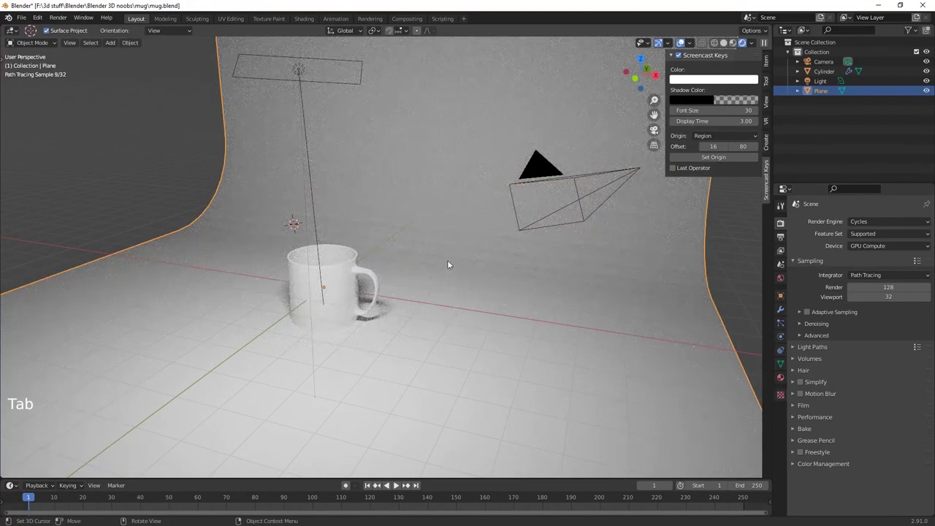
right_click(447, 261)
click(443, 261)
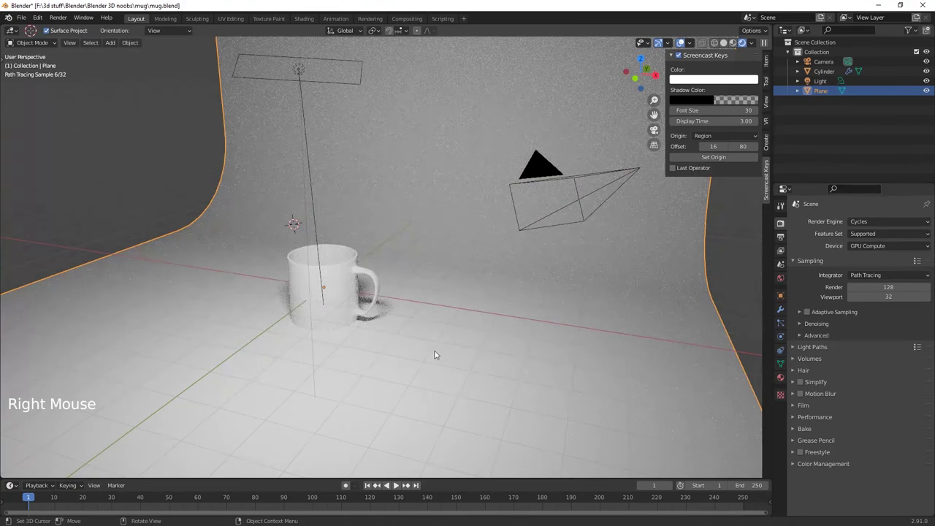
- Widen the backdrop by scaling it about 2.11 times along the X axis only
middle_drag(438, 354, 459, 356)
key(t)
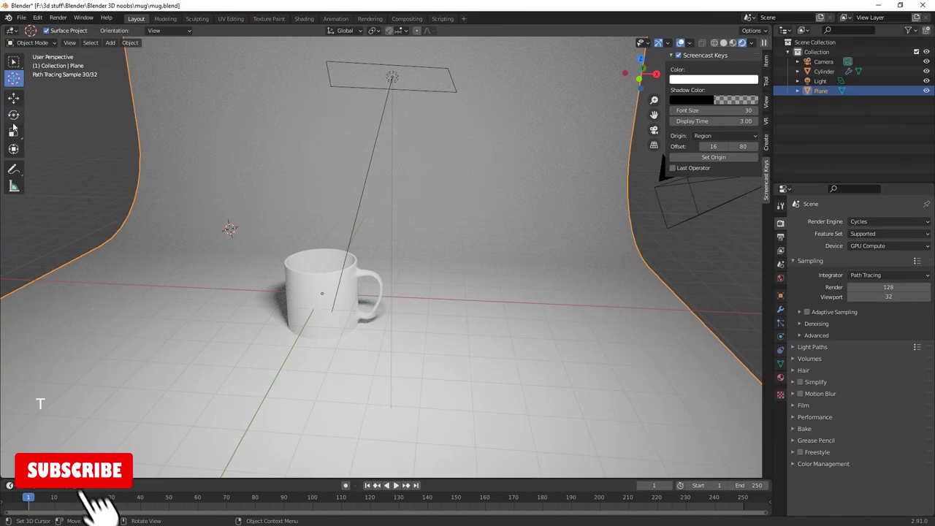
click(13, 131)
drag(358, 296, 401, 295)
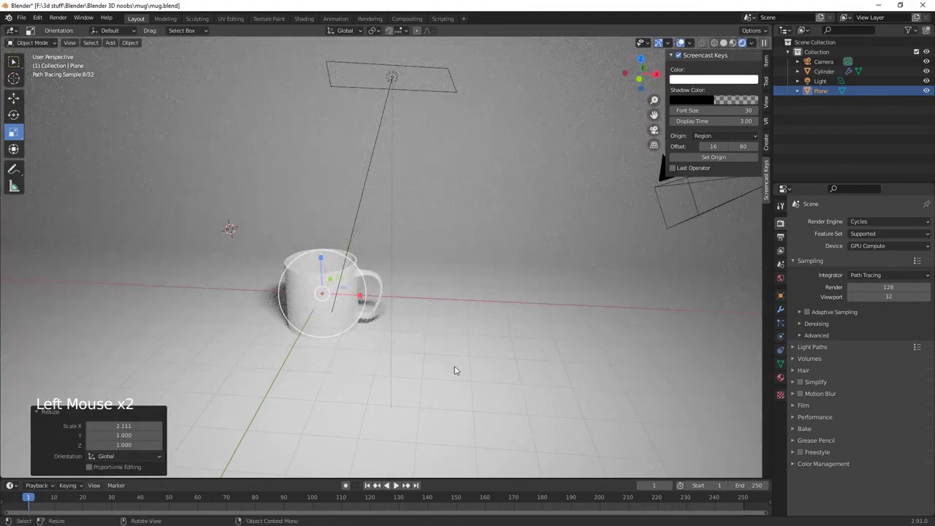
- Move the area light about -0.46 m along the X axis and about -1.77 m along the Y axis
middle_drag(454, 370, 279, 119)
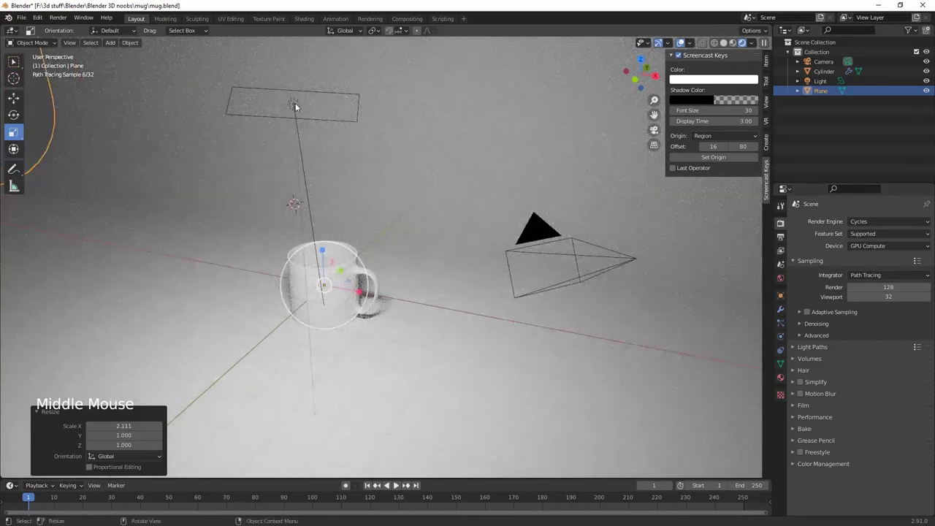
click(295, 106)
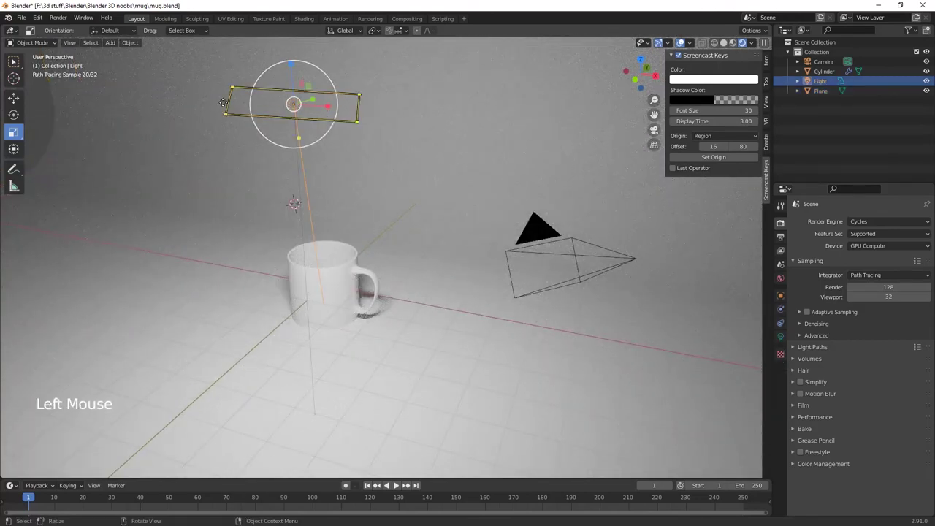
click(13, 148)
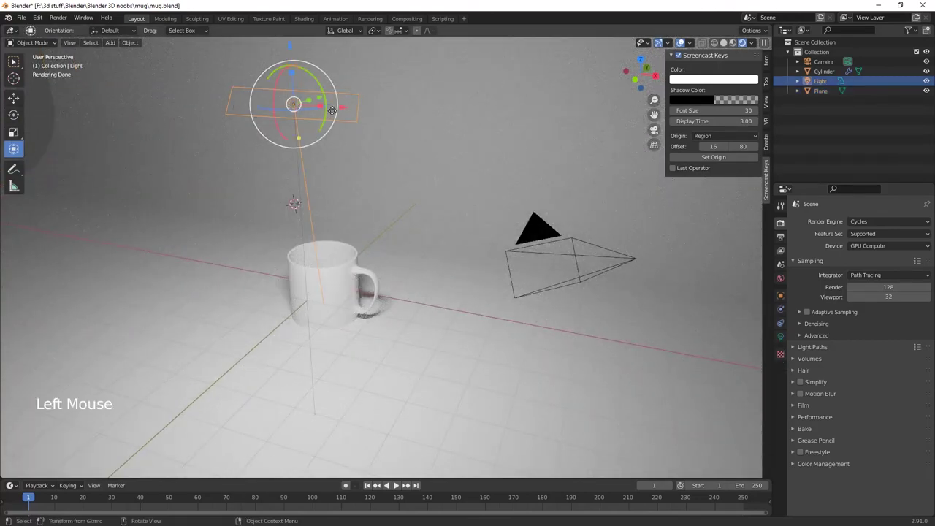
drag(344, 108, 321, 110)
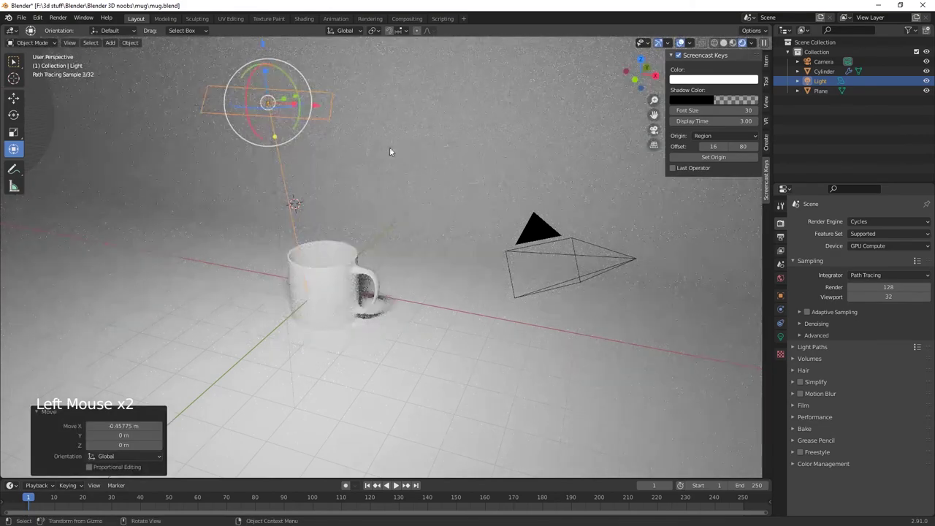
middle_drag(389, 147, 306, 201)
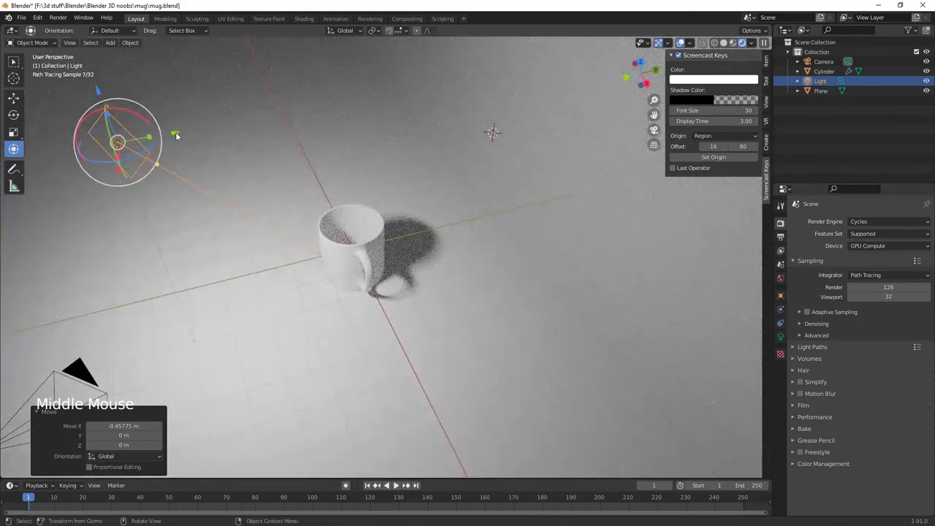
drag(121, 137, 65, 145)
- Rotate the area light about 9.53° around the X axis and move it about -1.55 m along X
middle_drag(182, 212, 295, 221)
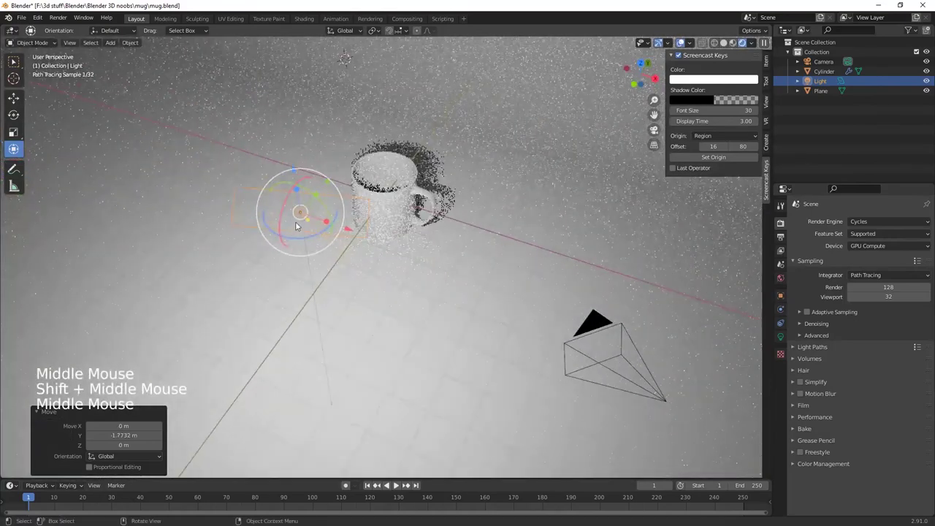
drag(302, 238, 289, 213)
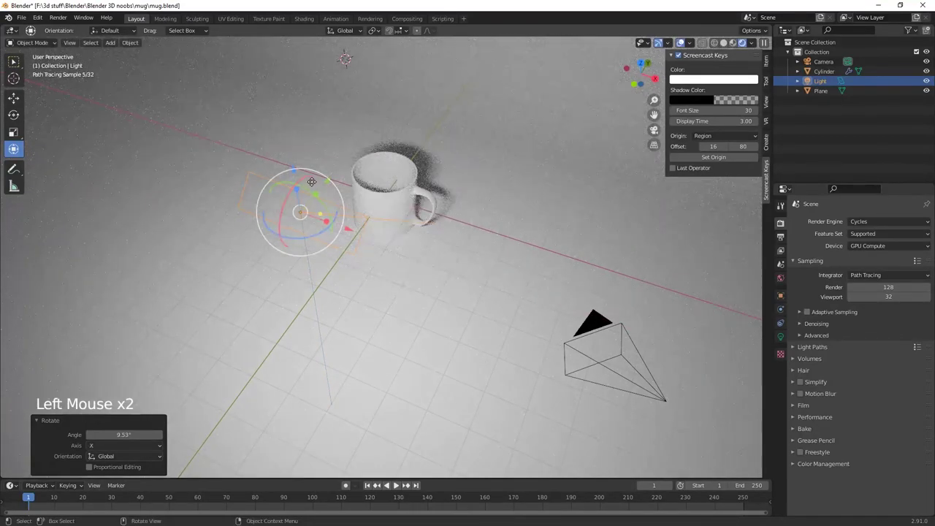
middle_drag(378, 257, 355, 150)
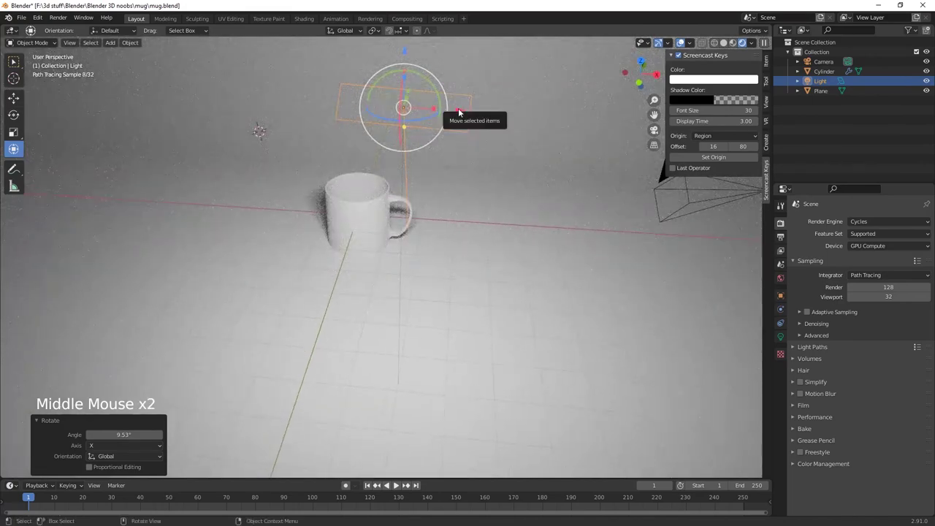
drag(459, 115, 353, 115)
scroll(389, 285, up, 5)
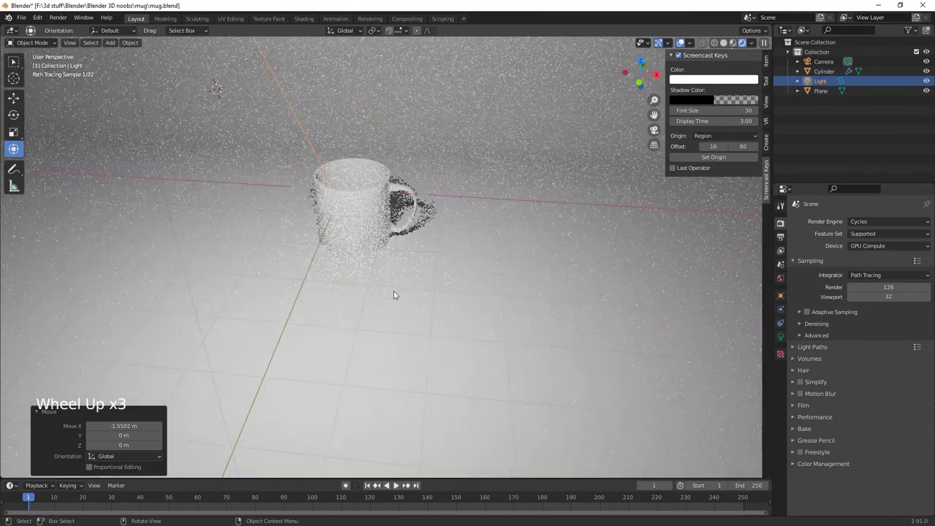
shift+middle_drag(377, 271, 392, 286)
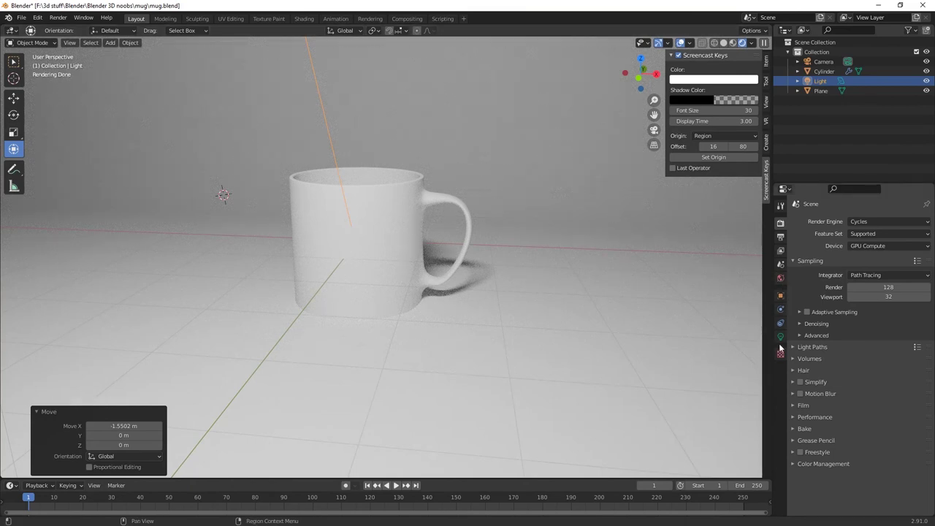
right_click(384, 198)
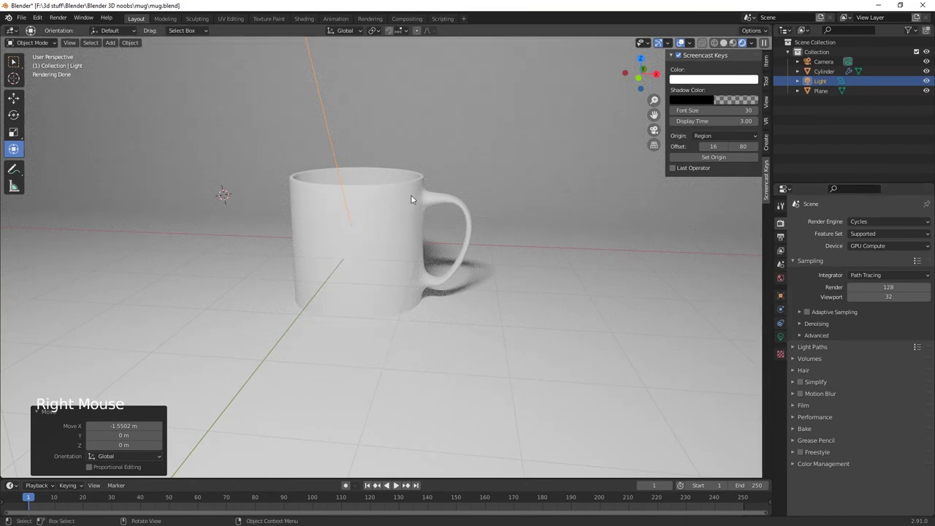
- Give the mug a new material and set its base color to yellow
click(411, 199)
click(780, 377)
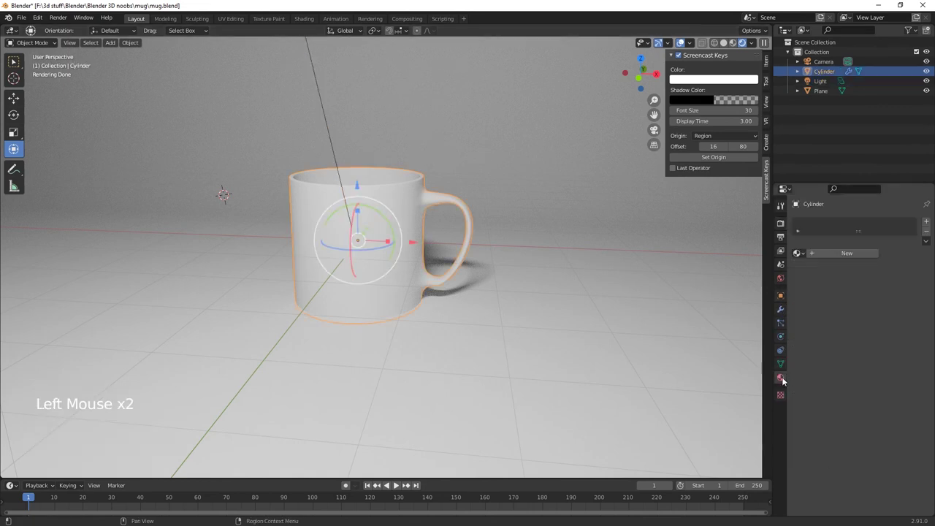
click(838, 257)
click(866, 338)
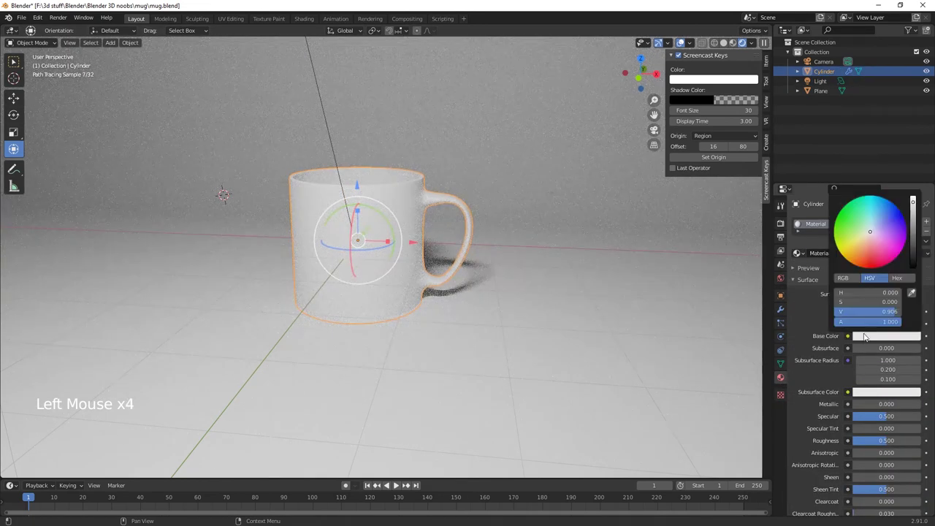
mouse_move(877, 250)
mouse_down()
mouse_move(850, 234)
mouse_move(862, 215)
mouse_move(876, 216)
mouse_move(893, 233)
mouse_move(881, 255)
mouse_move(858, 260)
mouse_move(844, 243)
mouse_up()
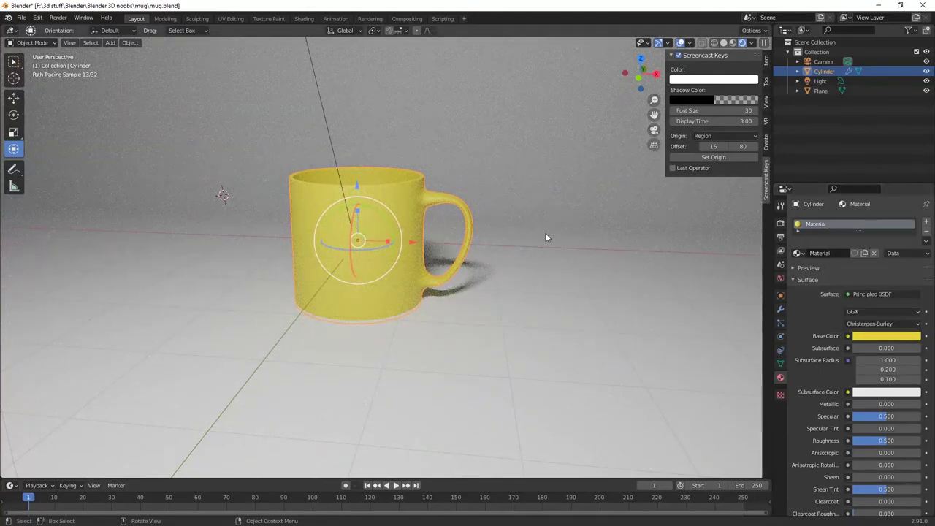
- Enable viewport denoising with the Automatic denoiser in the Cycles sampling settings
click(780, 224)
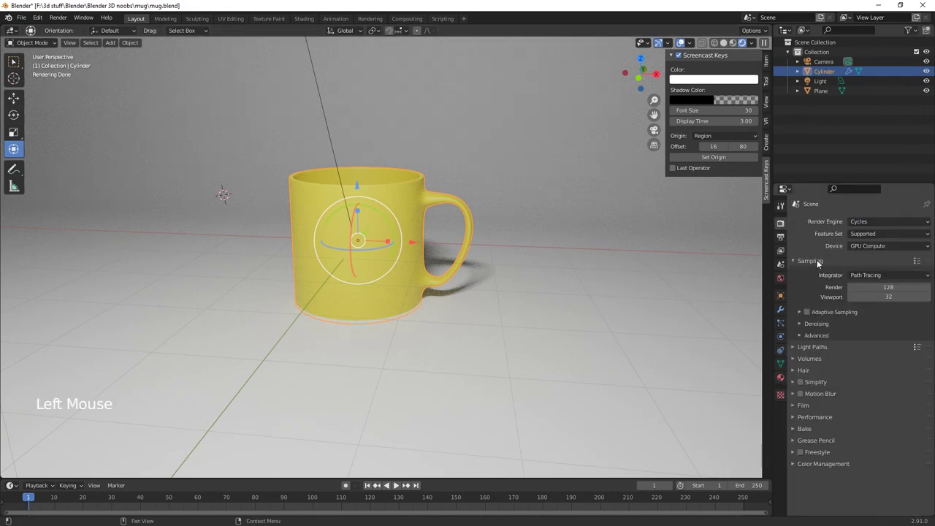
click(799, 324)
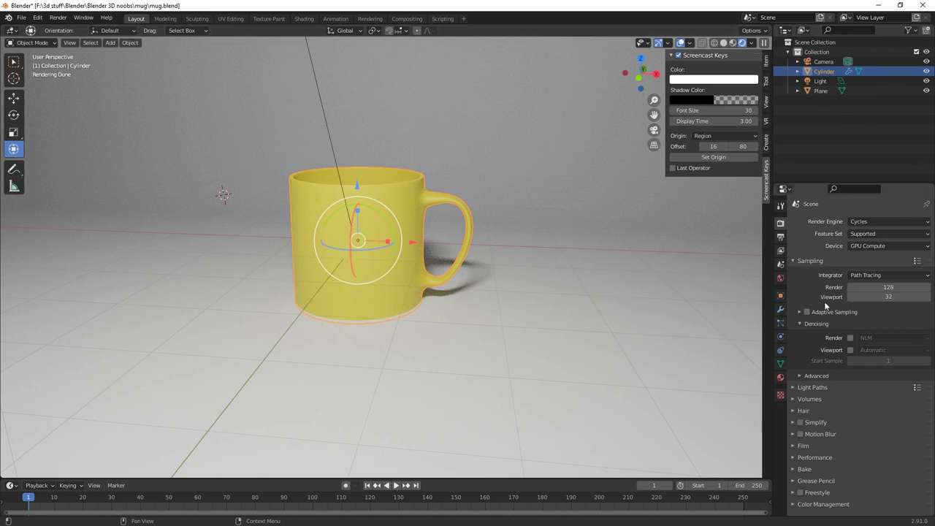
click(850, 350)
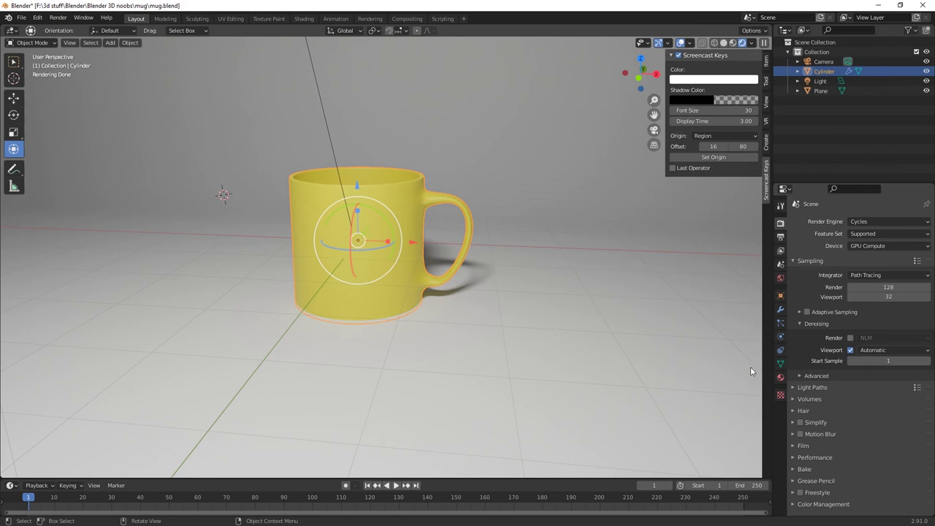
- Set the mug material's roughness to 0.039 and metallic to 0.262
click(780, 376)
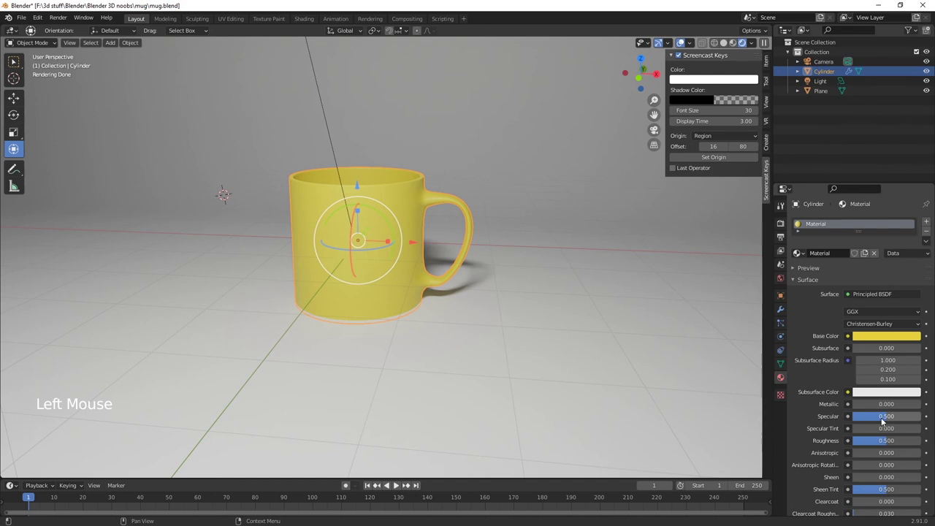
drag(883, 441, 838, 436)
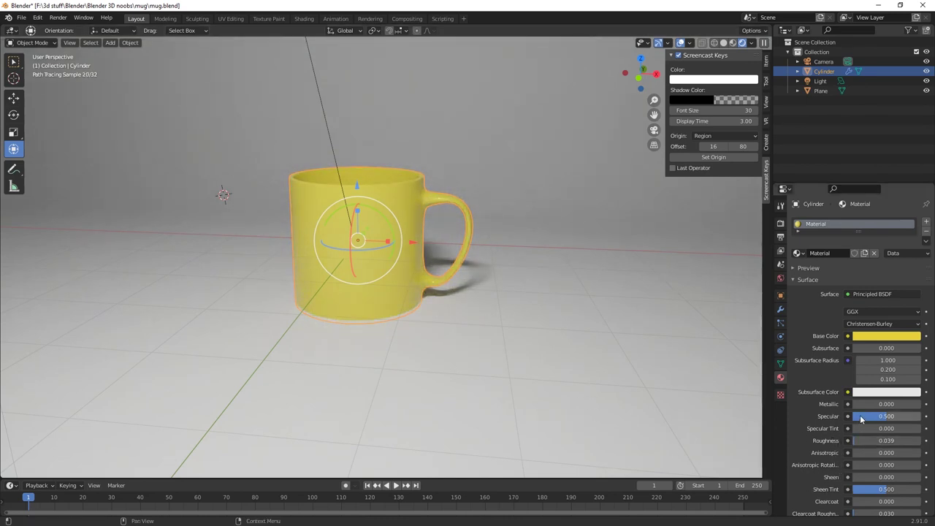
mouse_move(859, 404)
mouse_down()
mouse_move(880, 404)
mouse_move(871, 404)
mouse_up()
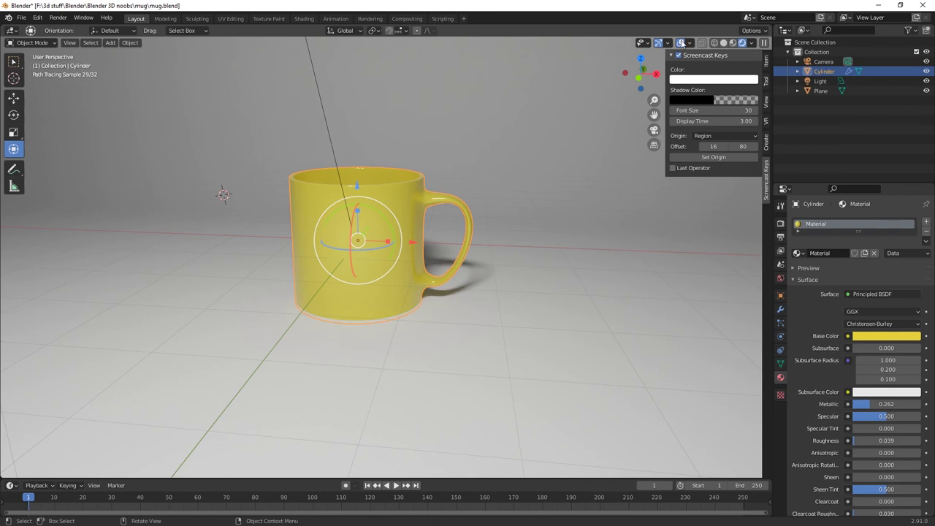
- Hide the viewport overlays and gizmos for an unobstructed view of the rendered mug
click(682, 42)
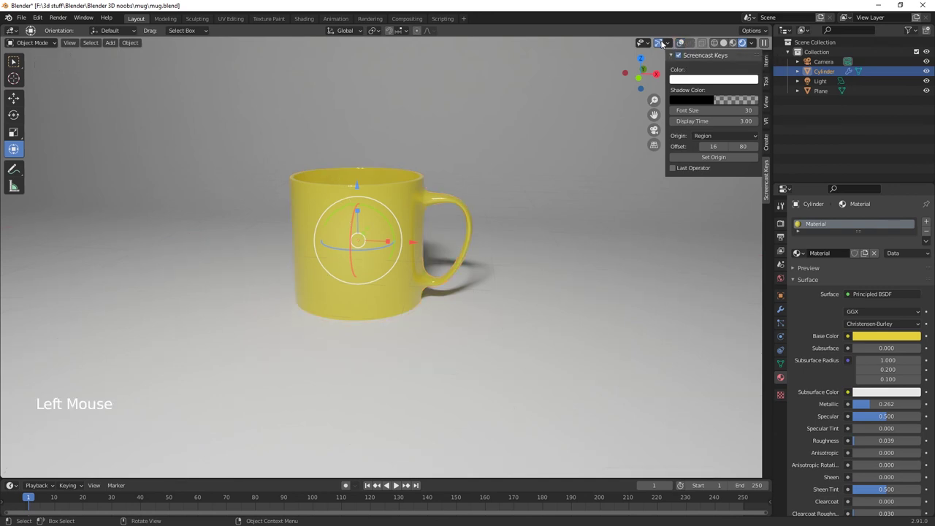
click(681, 43)
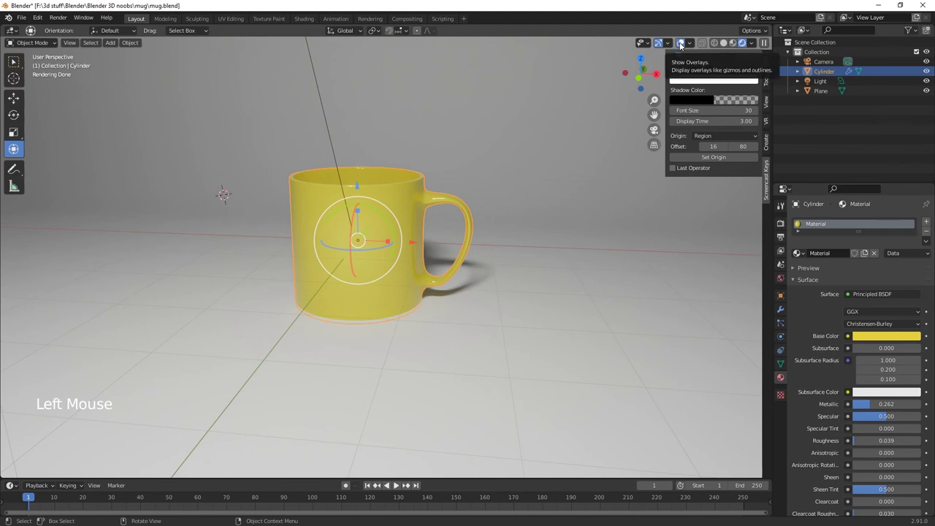
click(681, 43)
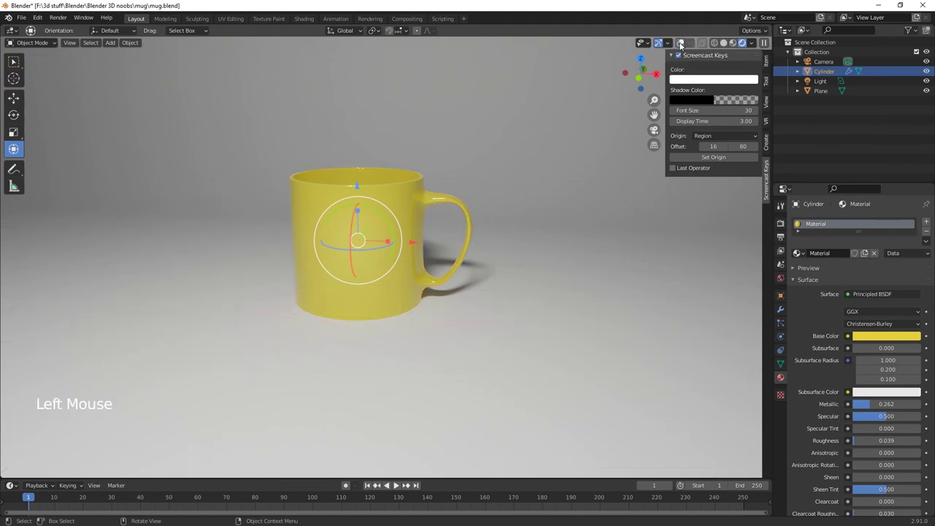
click(681, 43)
click(680, 43)
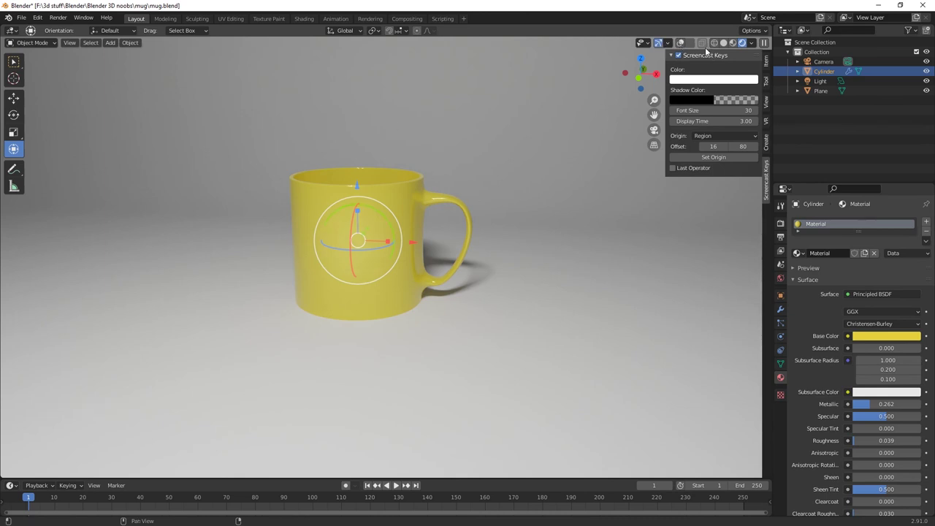
click(658, 43)
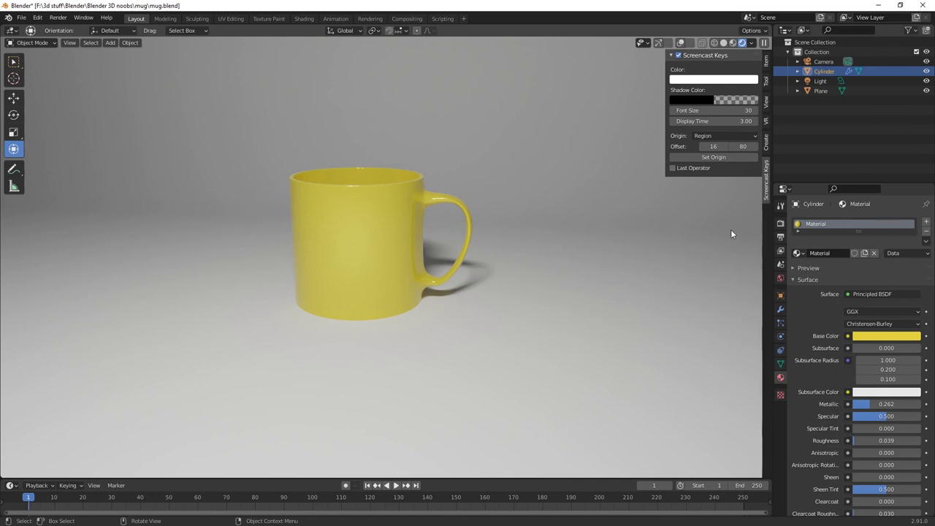
- Use an Environment Texture as the color of the world's Background surface
click(779, 279)
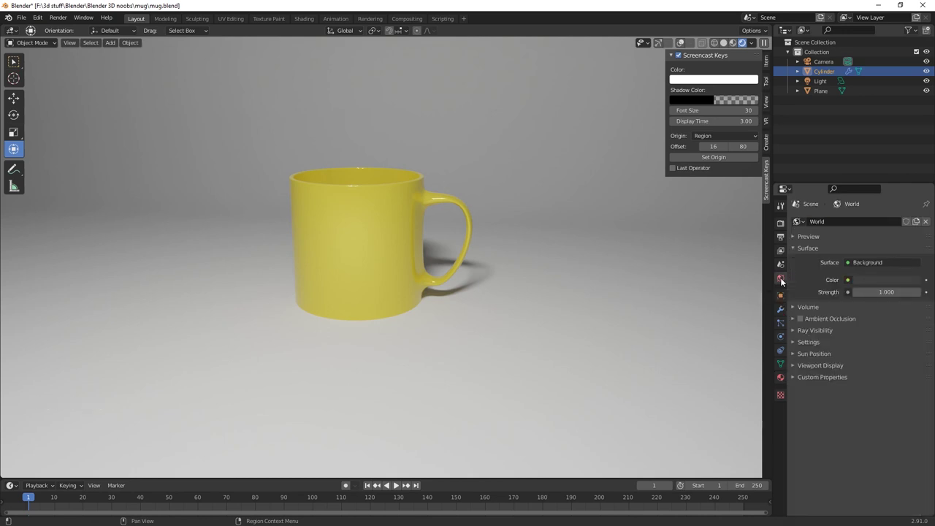
click(846, 262)
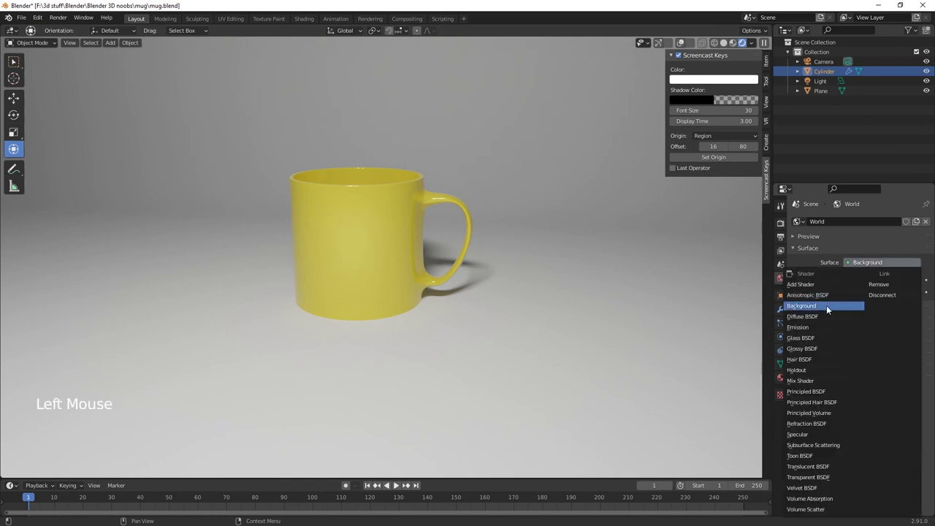
click(821, 260)
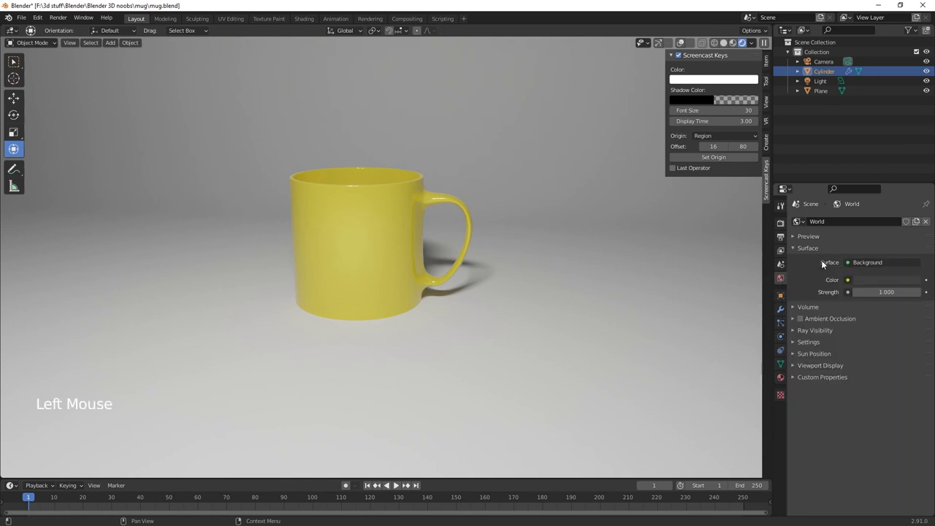
click(847, 280)
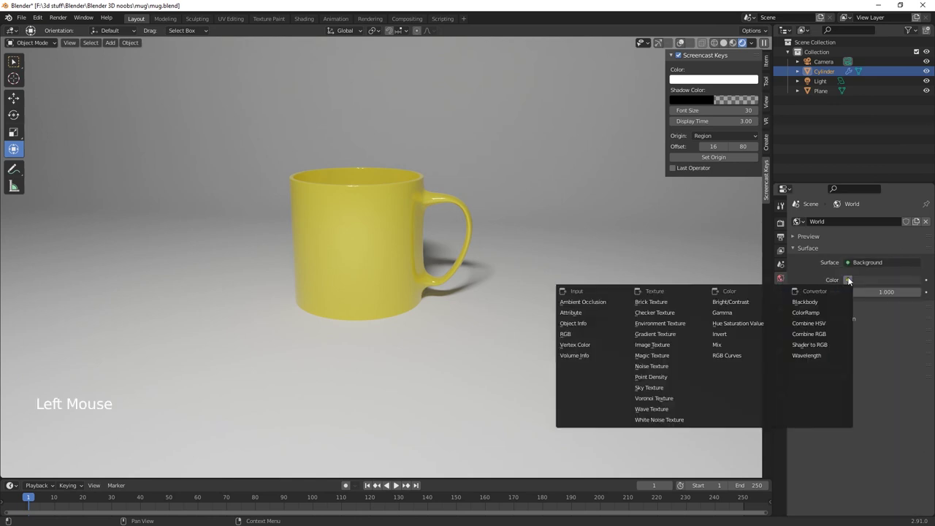
click(666, 323)
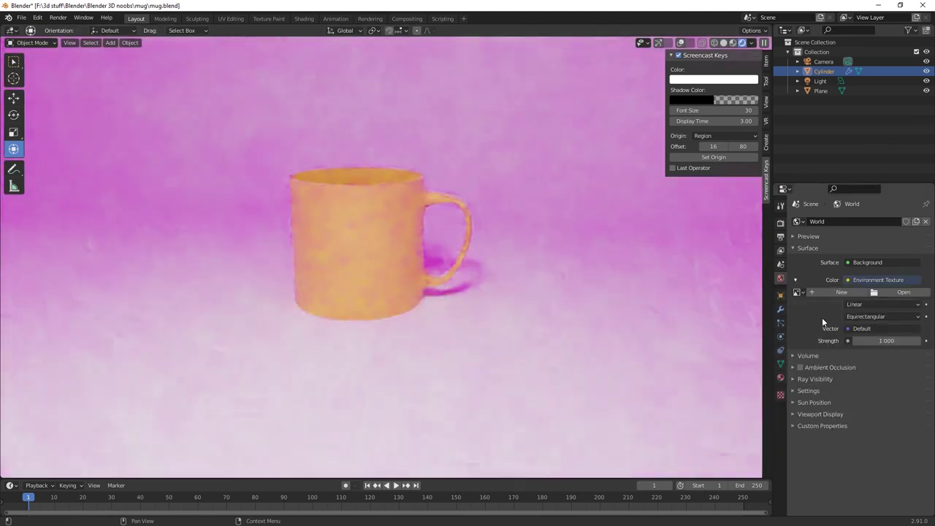
- Load photo_studio_01_1k.hdr into the world's environment texture and set the background strength to 0.2
click(874, 292)
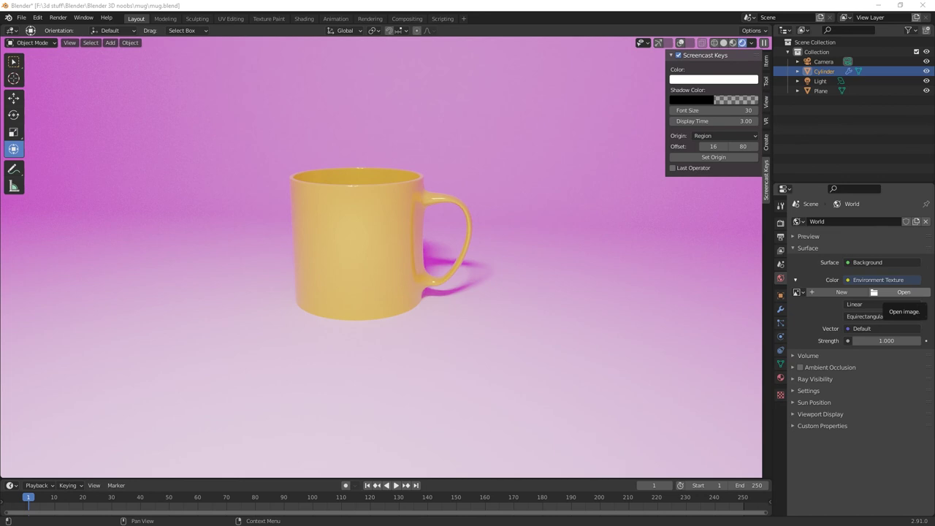
click(903, 291)
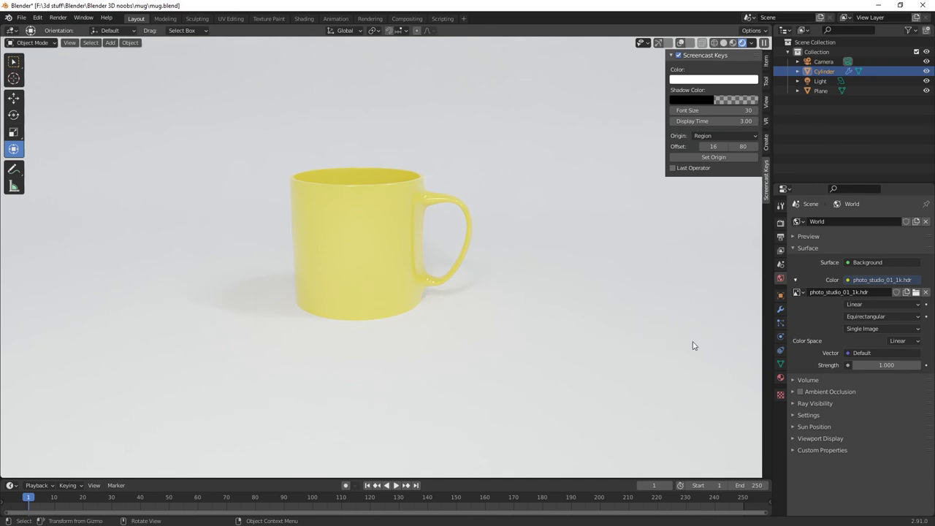
click(883, 365)
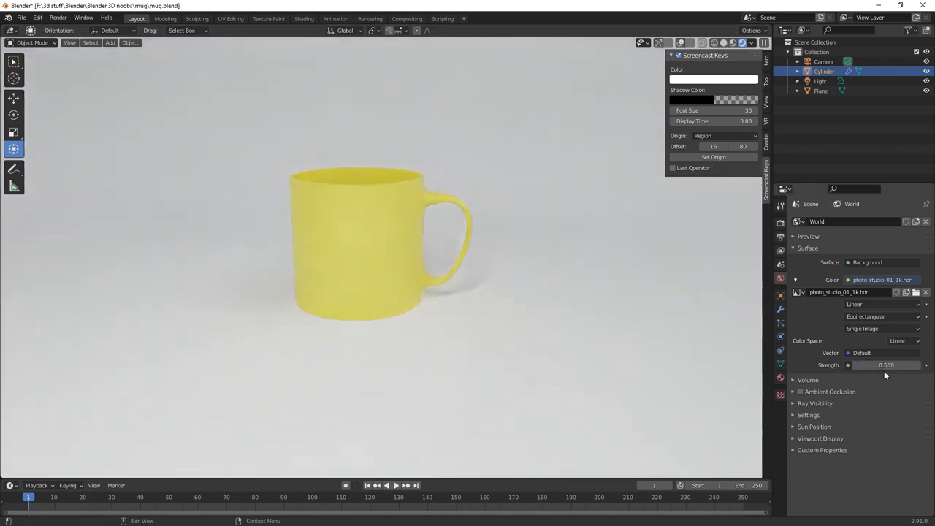
mouse_move(877, 364)
mouse_down()
mouse_move(866, 364)
mouse_move(876, 365)
mouse_up()
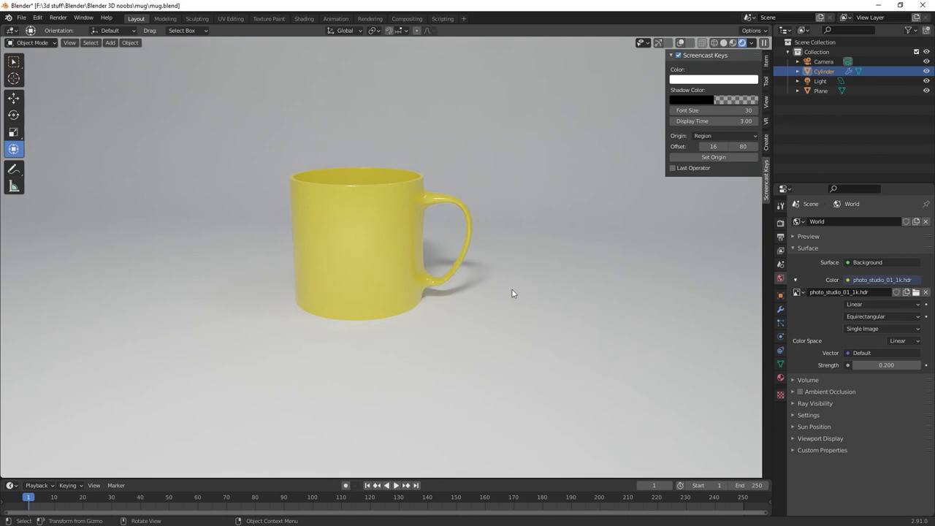
- Examine the mug and the curved backdrop under the HDR lighting, from far away and close up
middle_drag(473, 321, 438, 319)
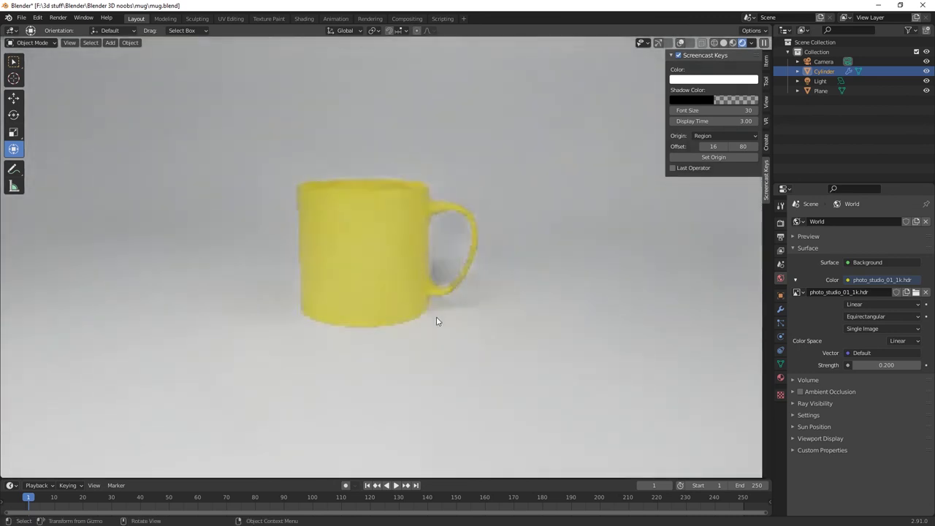
scroll(443, 329, down, 3)
scroll(446, 333, up, 1)
scroll(445, 333, down, 2)
scroll(445, 333, down, 1)
scroll(445, 332, up, 1)
scroll(445, 330, down, 2)
scroll(445, 330, up, 1)
scroll(447, 330, down, 5)
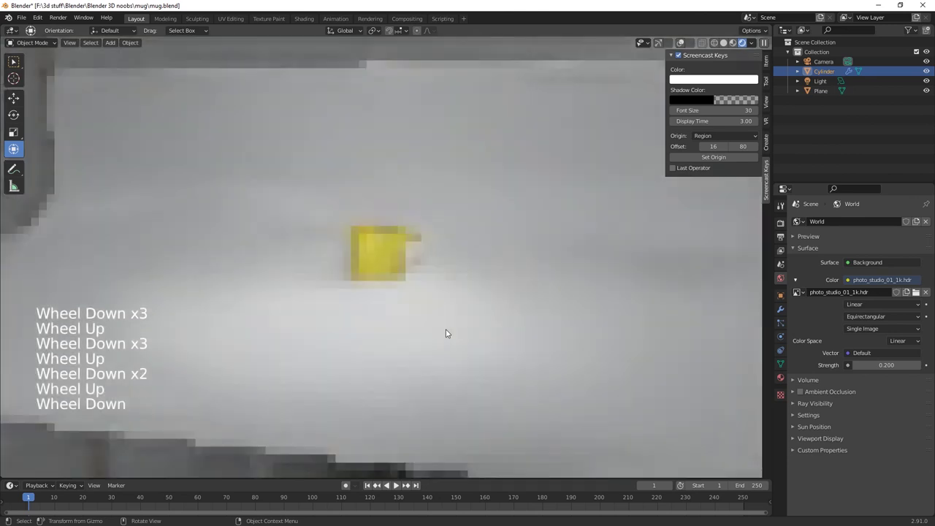
middle_drag(450, 326, 440, 365)
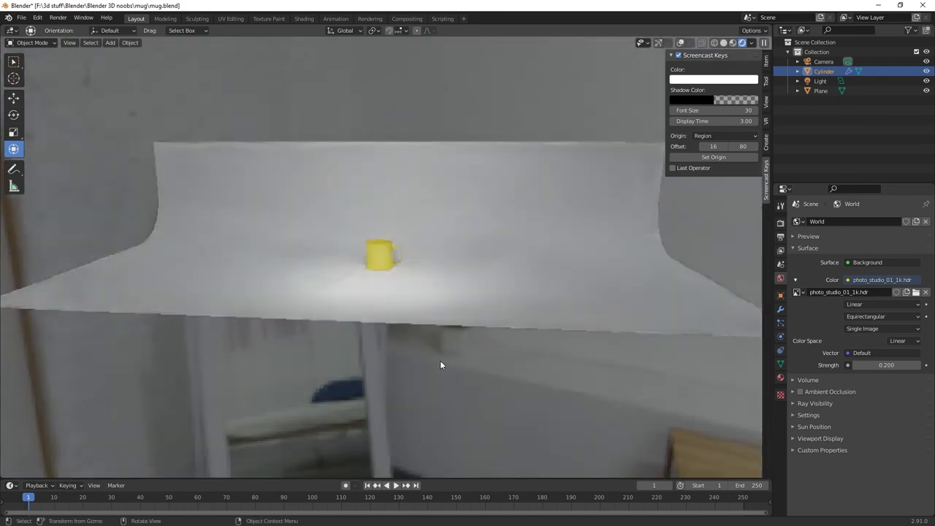
scroll(382, 282, up, 3)
scroll(383, 284, up, 7)
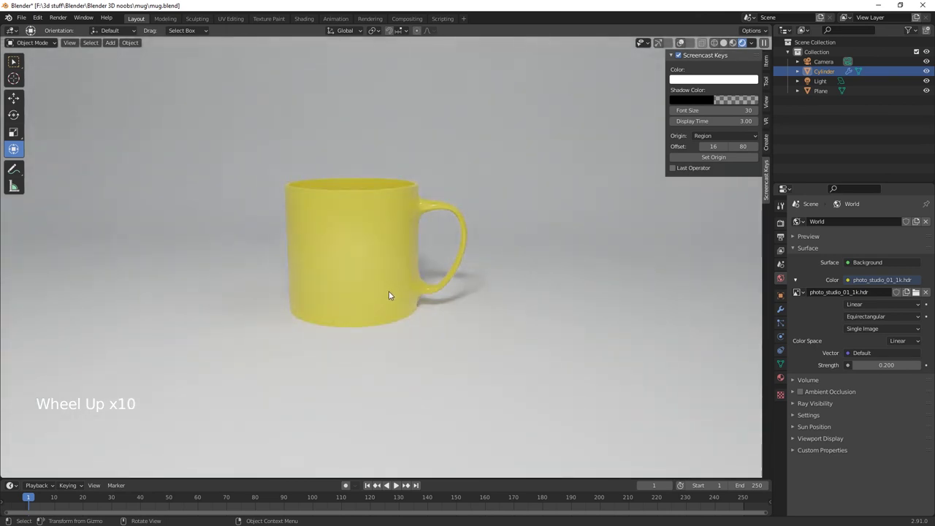
shift+middle_drag(389, 294, 420, 311)
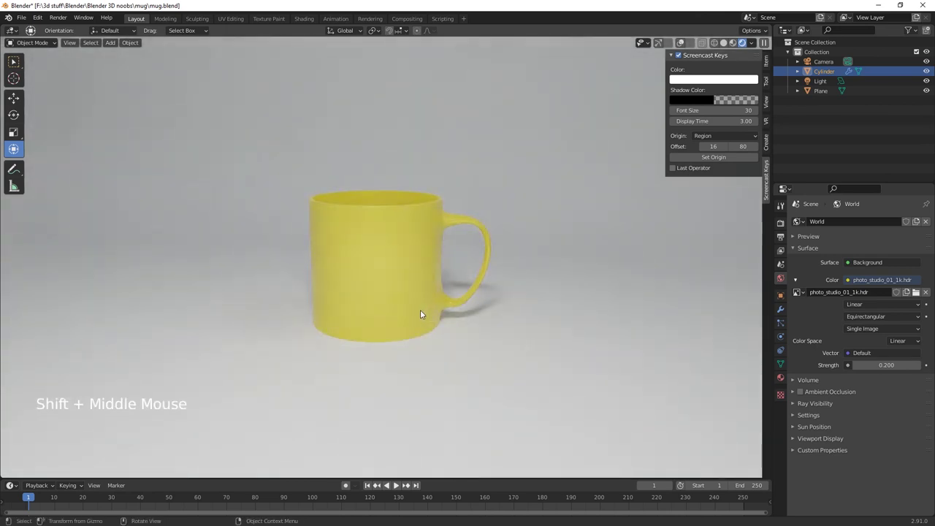